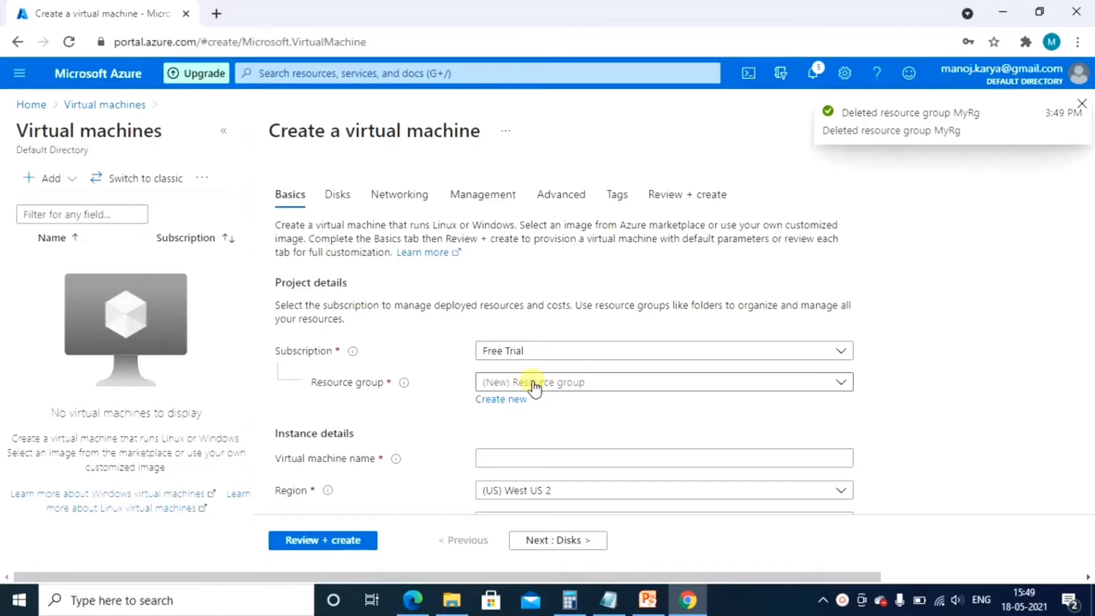
- Create a new resource group named MyRg1 for the virtual machine
{"action": "left_click", "coordinate": [504, 399]}
{"action": "left_click", "coordinate": [526, 508]}
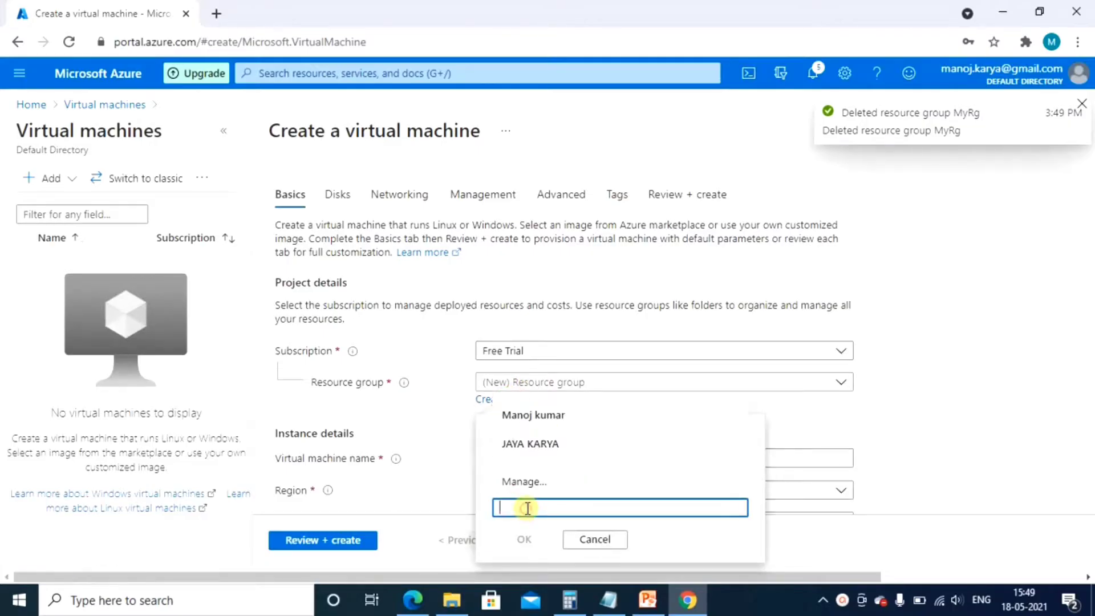
{"action": "type", "text": "MyR"}
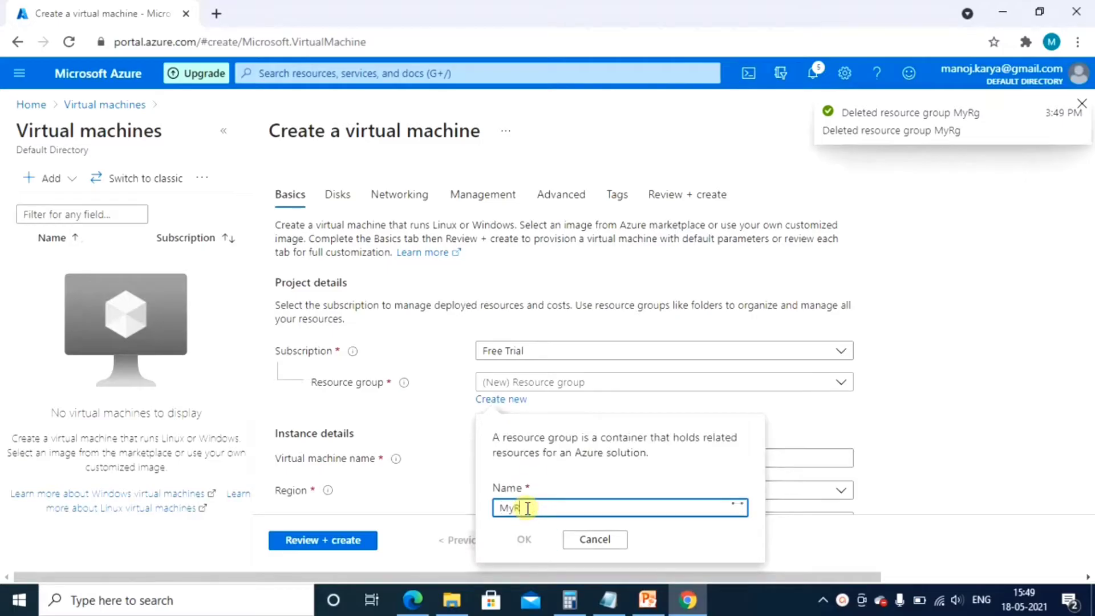
{"action": "type", "text": "g1"}
{"action": "left_click", "coordinate": [515, 540]}
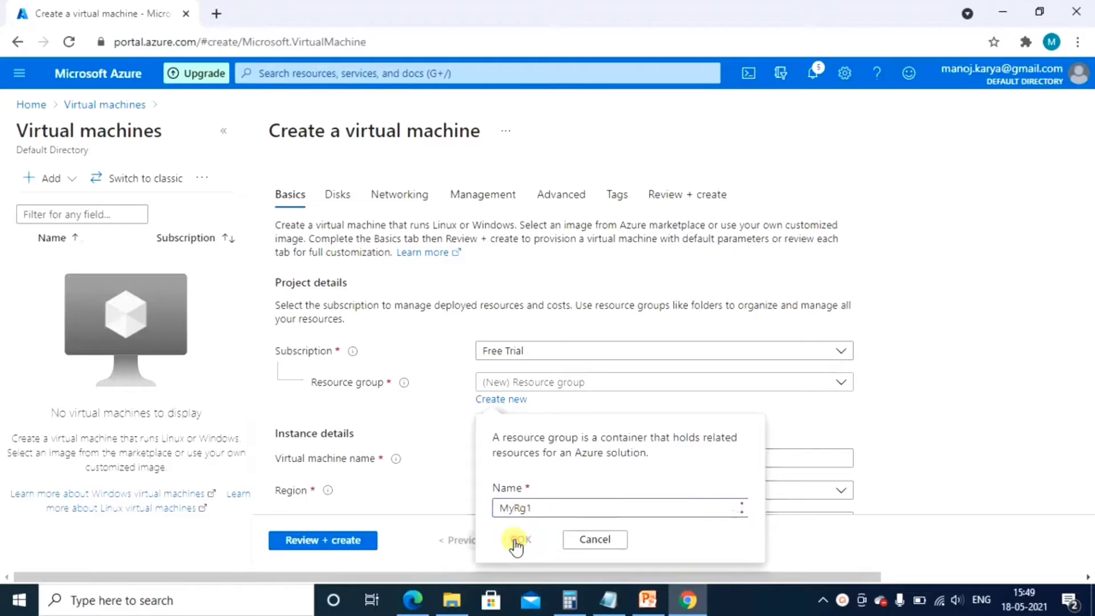
- Name the virtual machine adservertest
{"action": "left_click", "coordinate": [524, 459]}
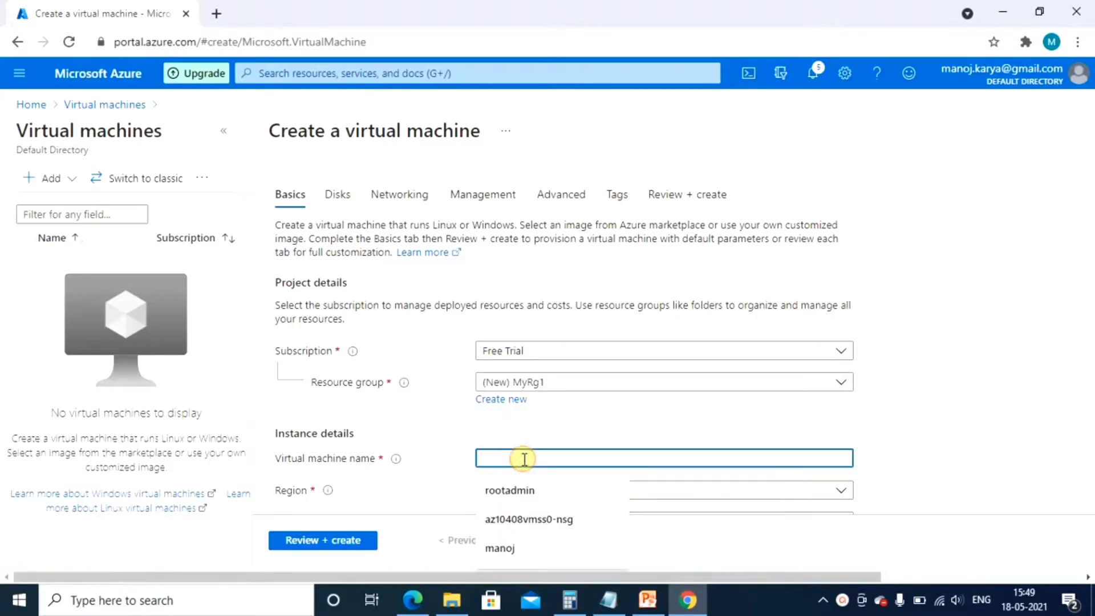
{"action": "type", "text": "ad"}
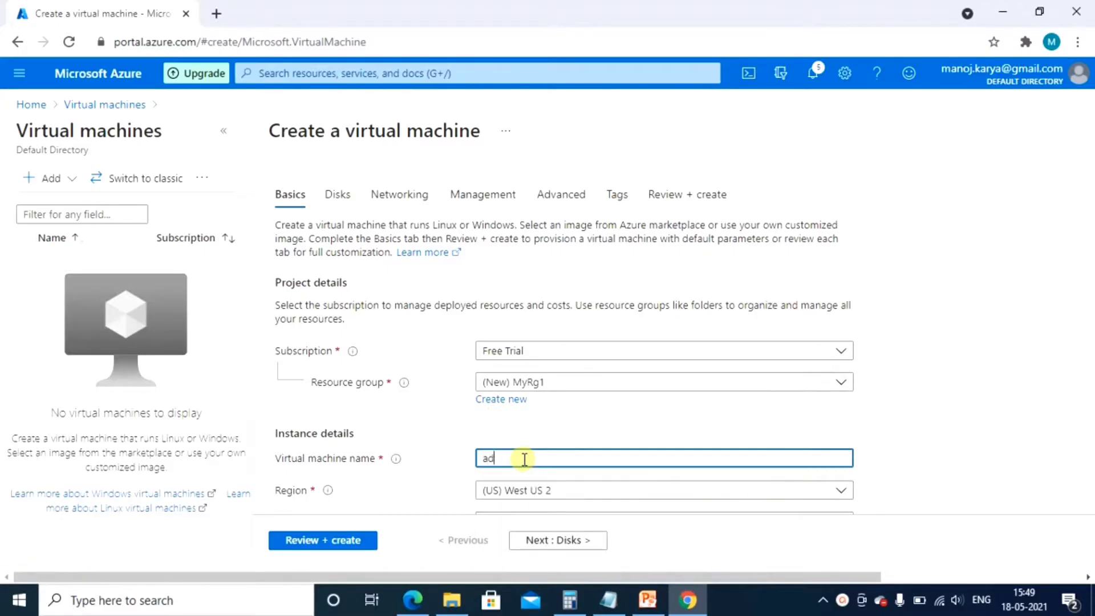
{"action": "type", "text": "servertest"}
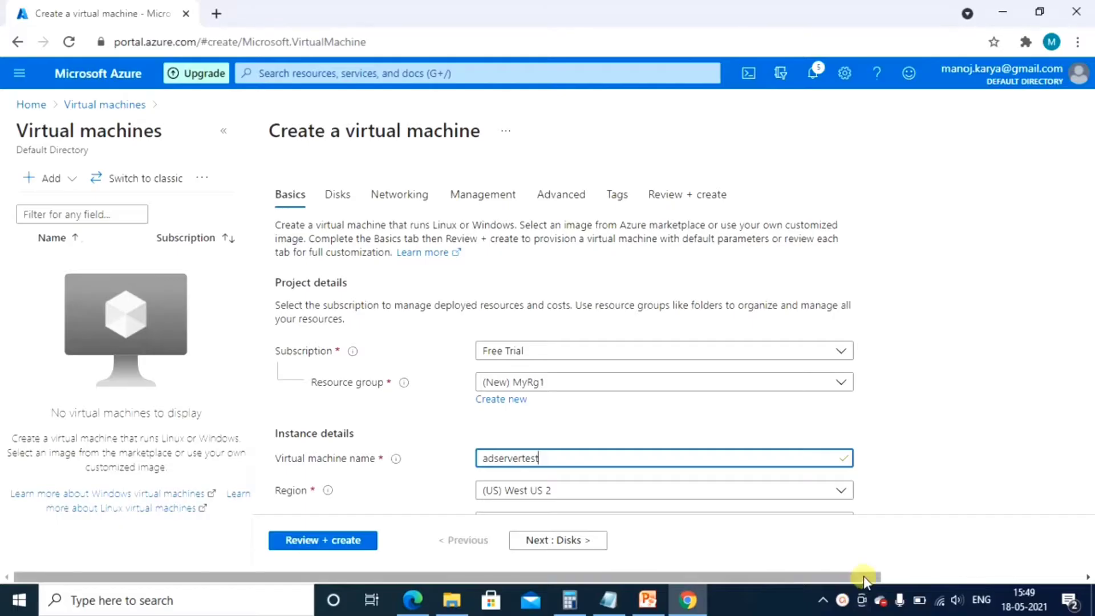
{"action": "left_click_drag", "start_coordinate": [868, 577], "coordinate": [1051, 570]}
{"action": "left_click", "coordinate": [1035, 569]}
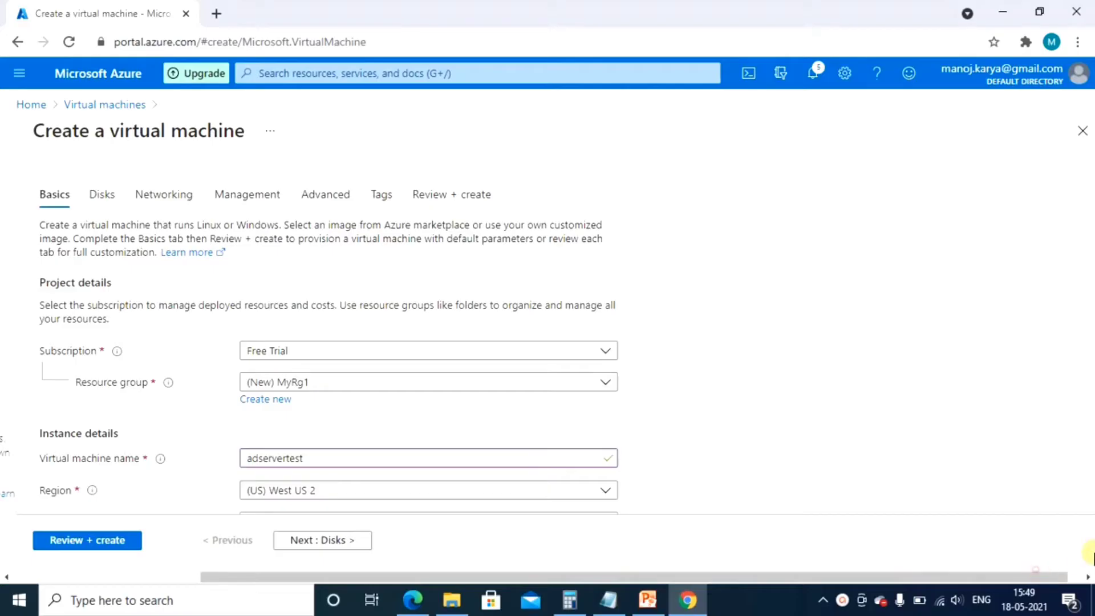
- Set the VM region to (US) East US
{"action": "left_click", "coordinate": [321, 491]}
{"action": "left_click", "coordinate": [311, 153]}
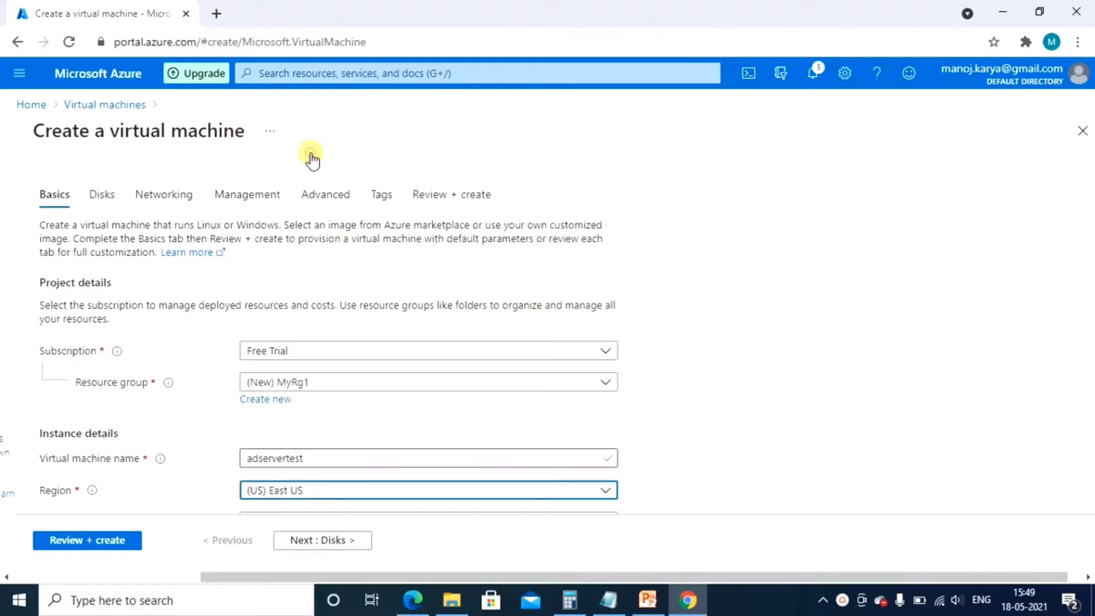
{"action": "left_click_drag", "start_coordinate": [606, 578], "coordinate": [333, 562]}
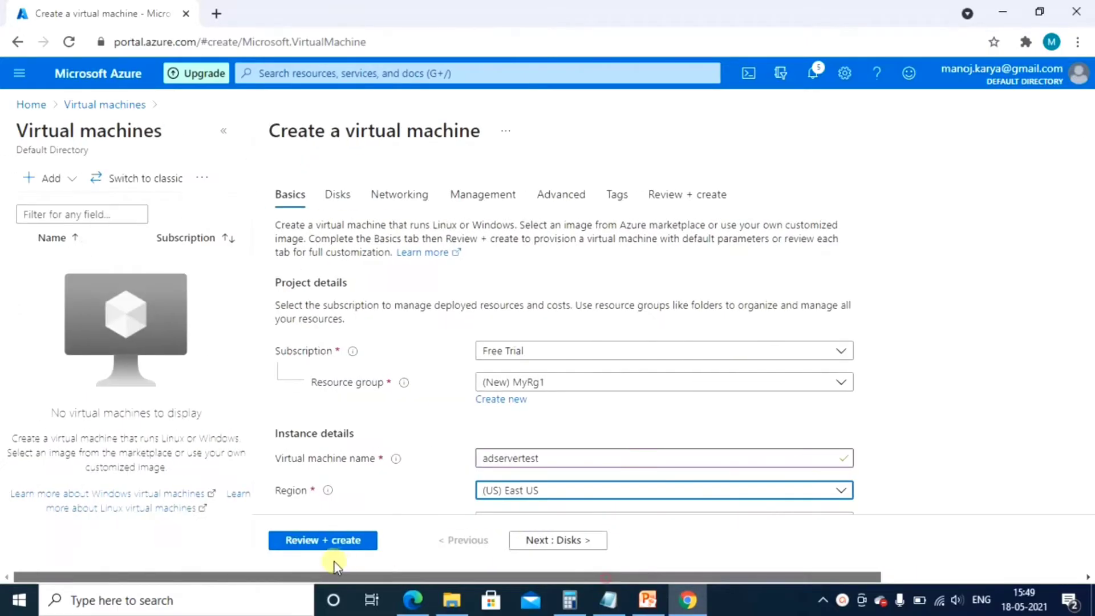
{"action": "left_click_drag", "start_coordinate": [853, 576], "coordinate": [1089, 581]}
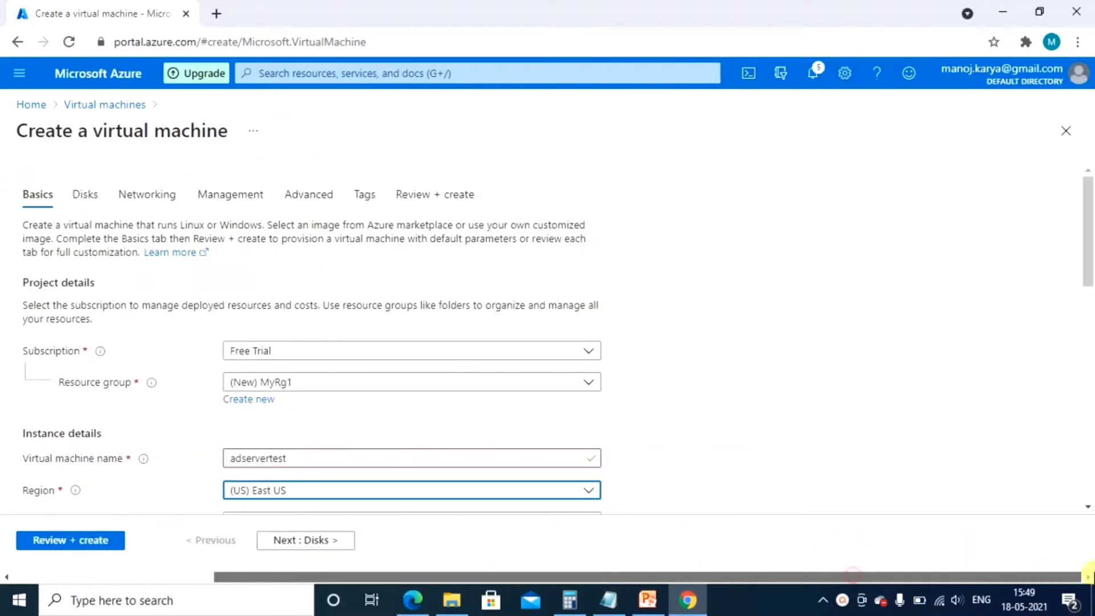
- Enter administrator username useradmin, then the password and its matching confirmation
{"action": "left_click_drag", "start_coordinate": [1087, 276], "coordinate": [1089, 378]}
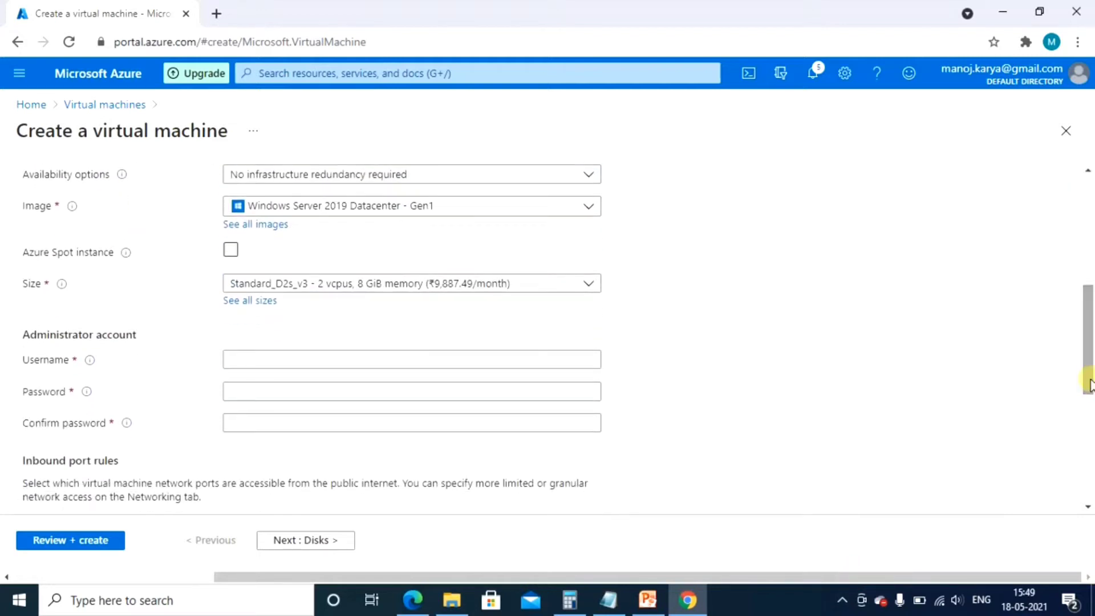
{"action": "left_click", "coordinate": [289, 353]}
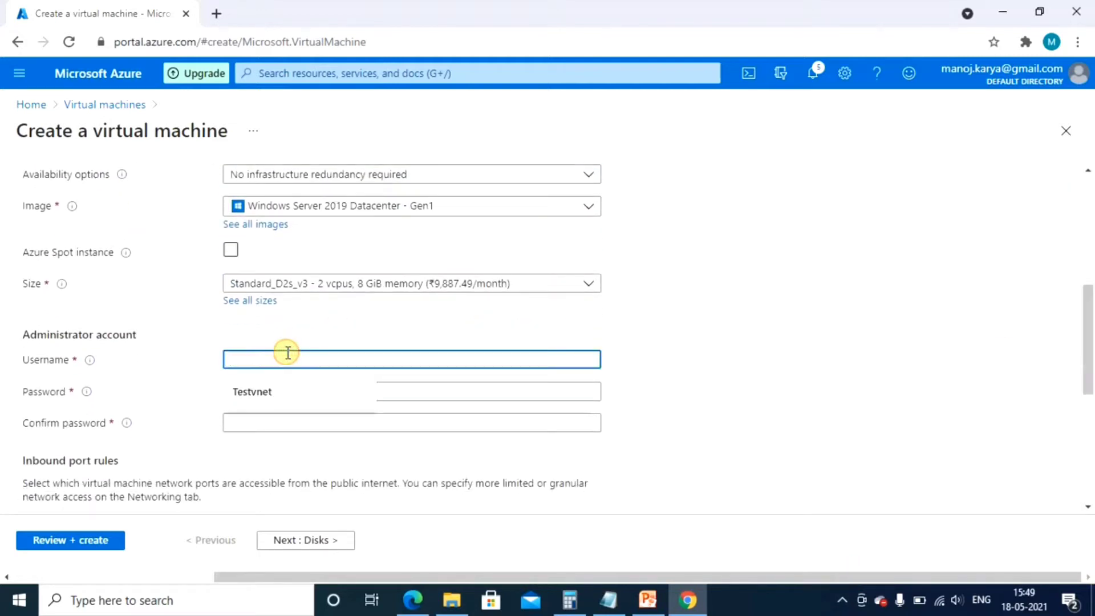
{"action": "type", "text": "useradmin"}
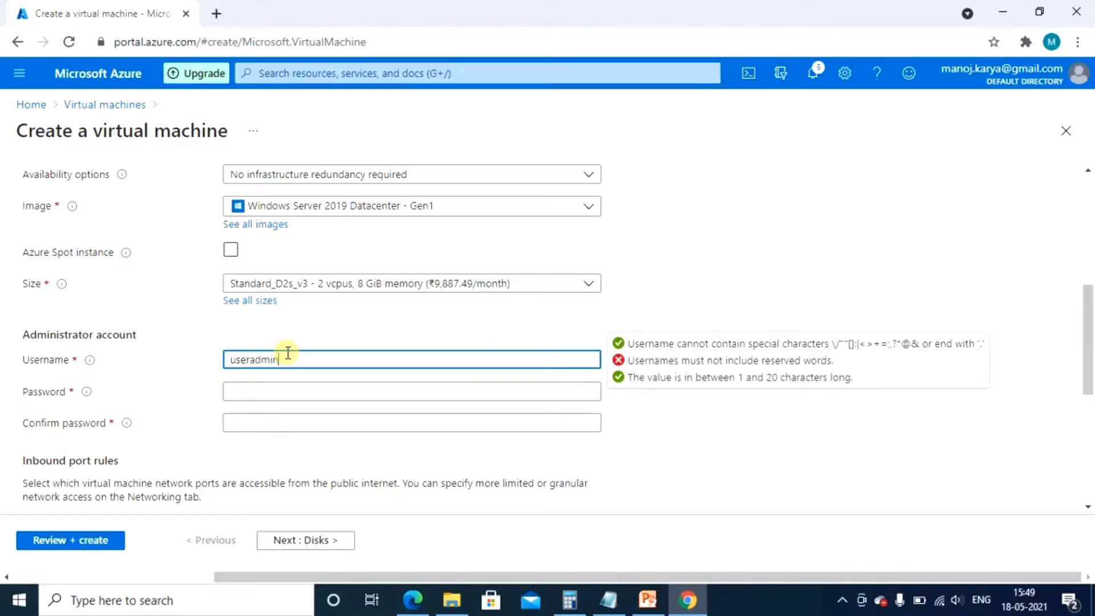
{"action": "key", "text": "Tab"}
{"action": "type", "text": "Pa"}
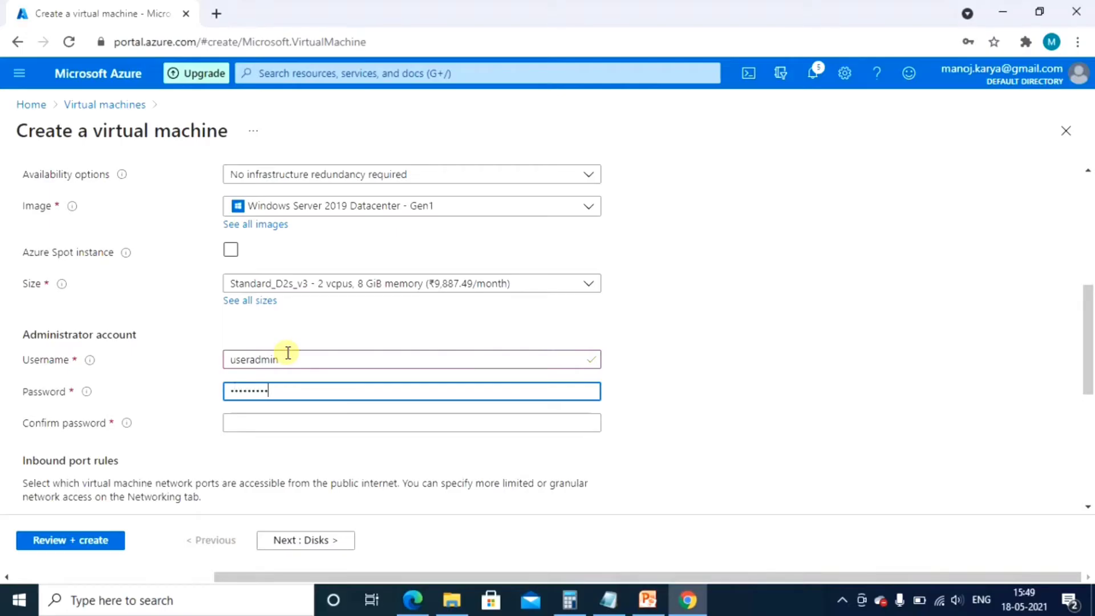
{"action": "key", "text": "Tab"}
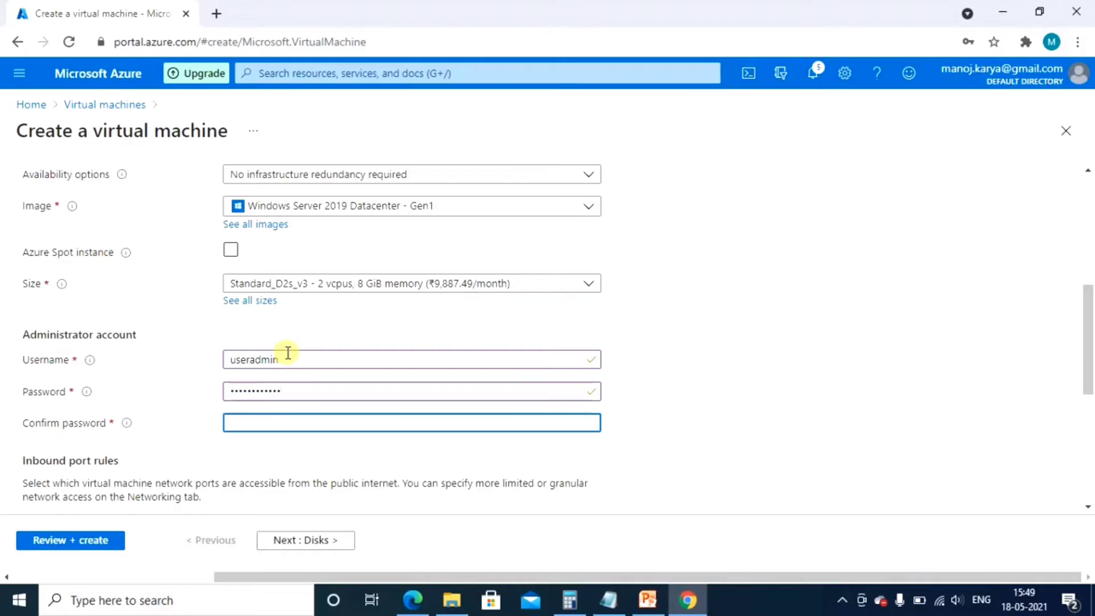
{"action": "type", "text": "Password@123"}
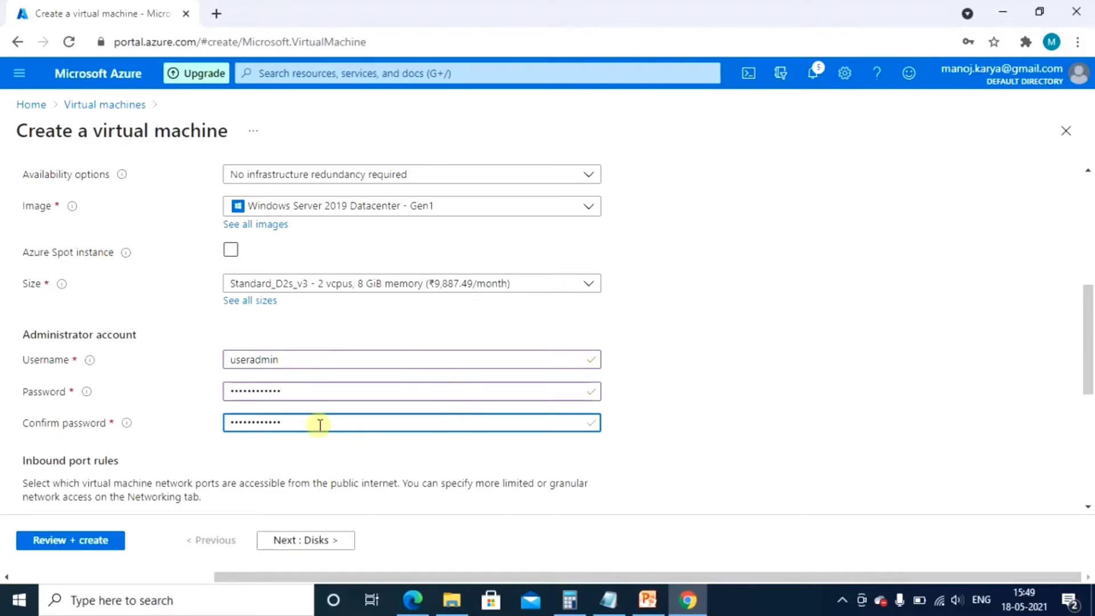
{"action": "scroll", "coordinate": [1088, 376], "scroll_direction": "down", "scroll_amount": 7}
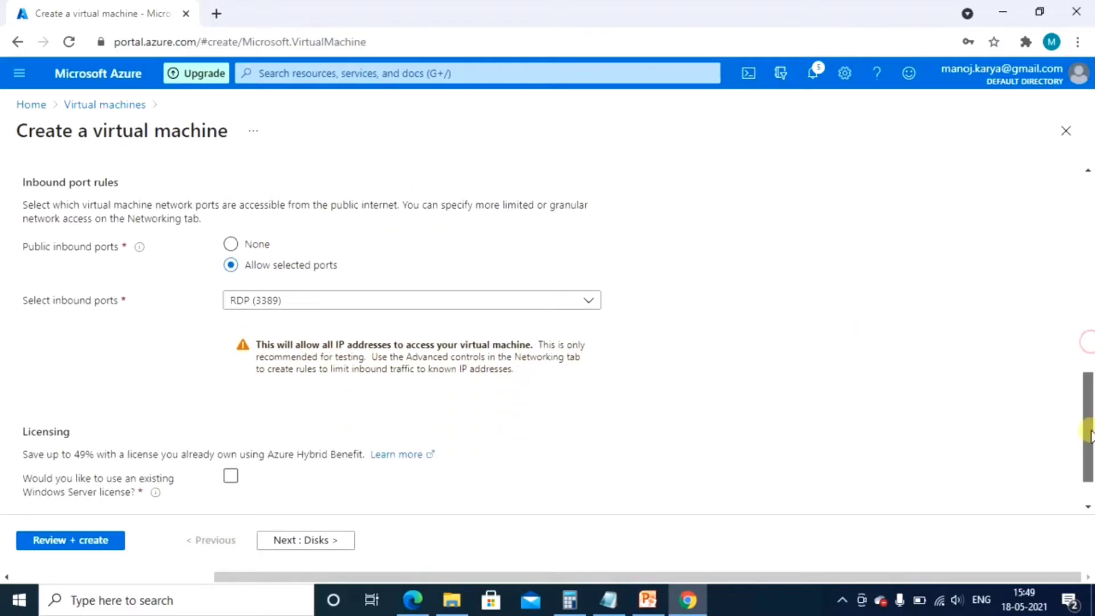
- Choose Standard SSD as the OS disk type and proceed to Review + create
{"action": "left_click", "coordinate": [341, 541]}
{"action": "left_click", "coordinate": [298, 282]}
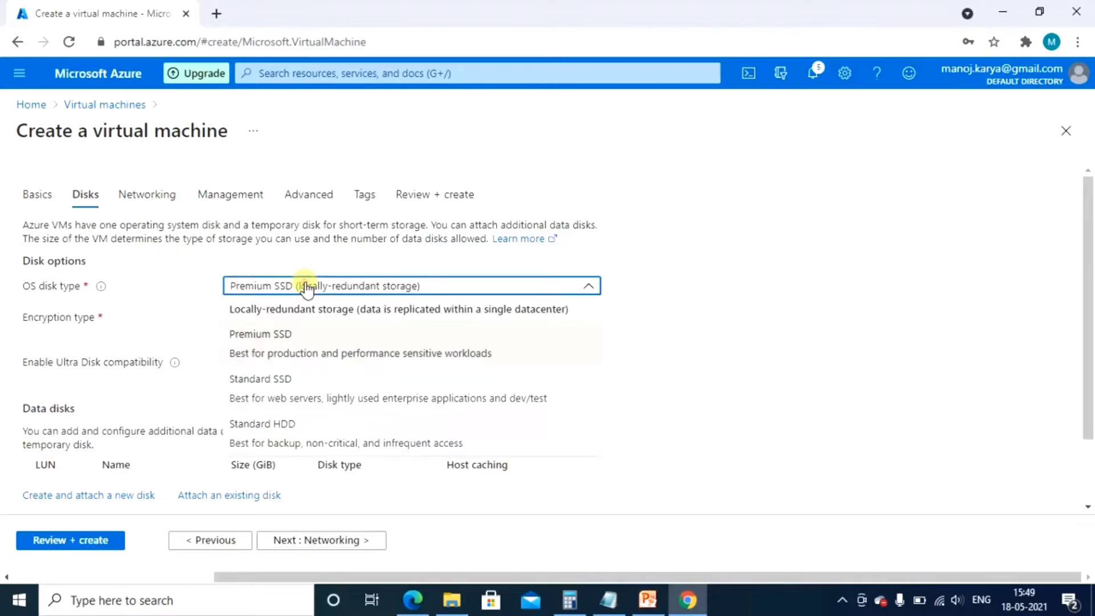
{"action": "left_click", "coordinate": [264, 390]}
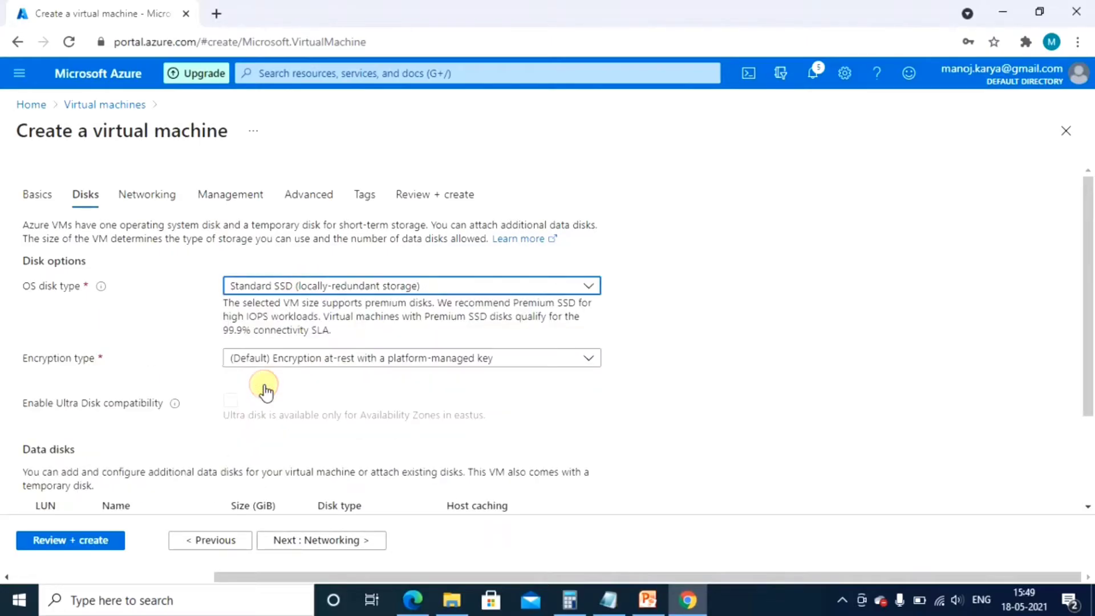
{"action": "left_click_drag", "start_coordinate": [1089, 342], "coordinate": [1090, 473]}
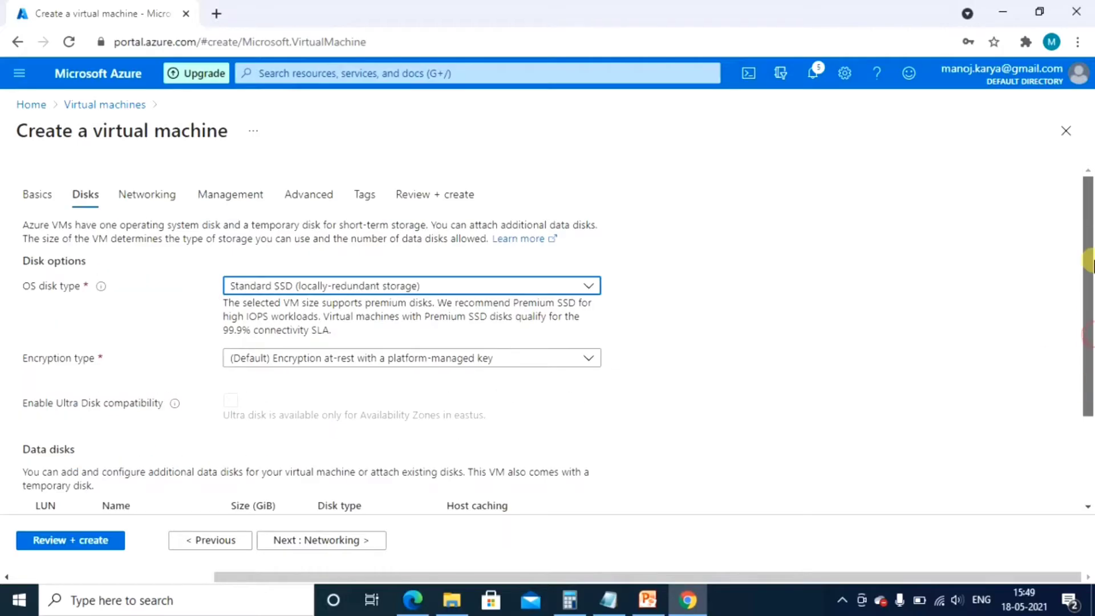
{"action": "left_click", "coordinate": [60, 540]}
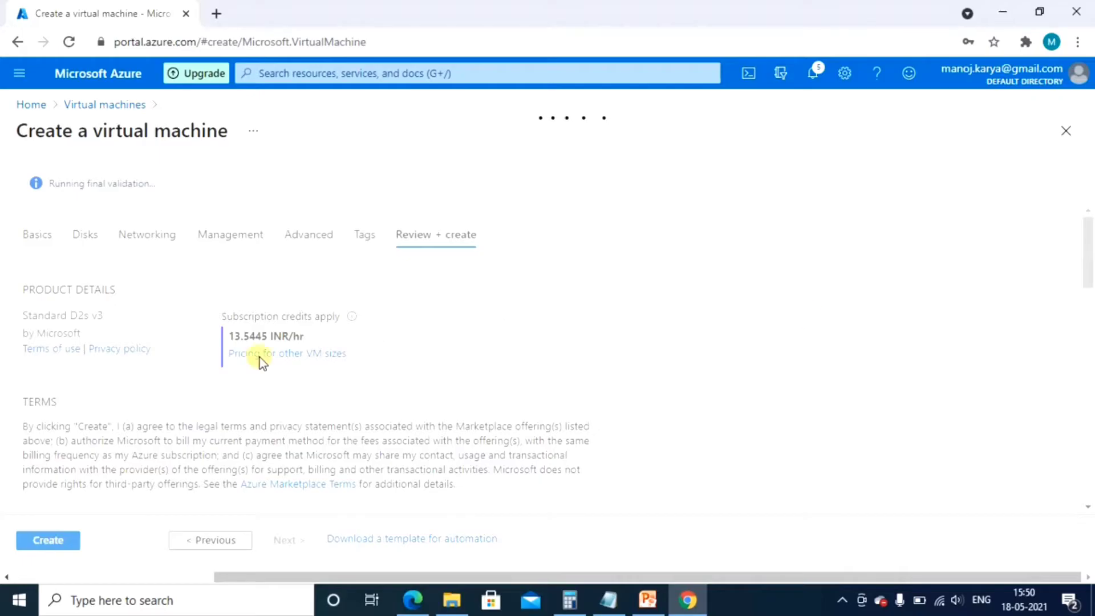
- Create the adservertest VM, open its page once deployed, and search Windows for msts
{"action": "left_click", "coordinate": [50, 540]}
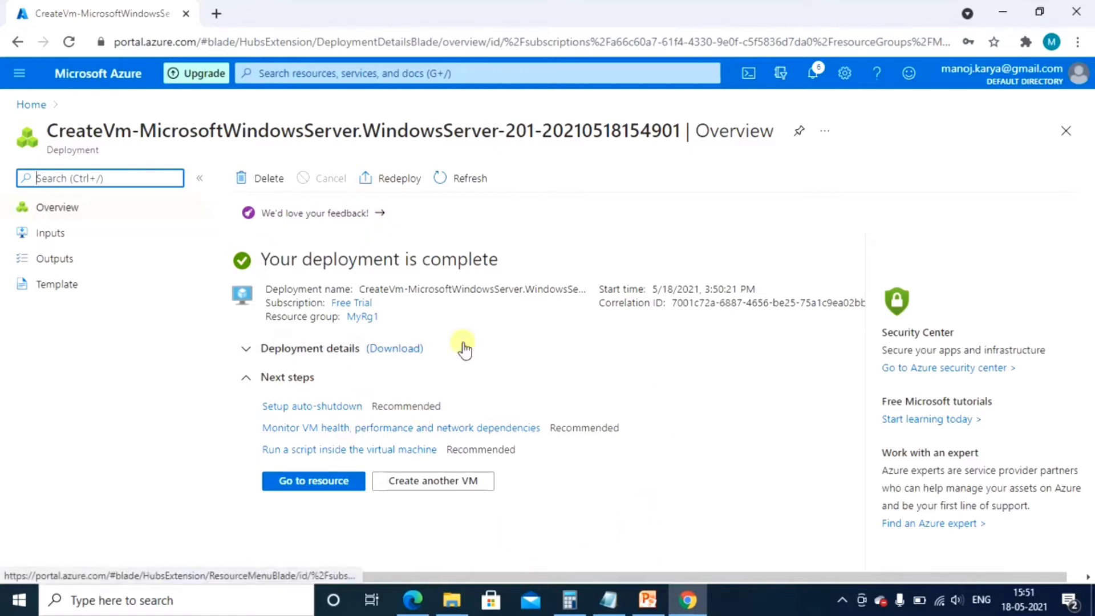
{"action": "left_click", "coordinate": [319, 484]}
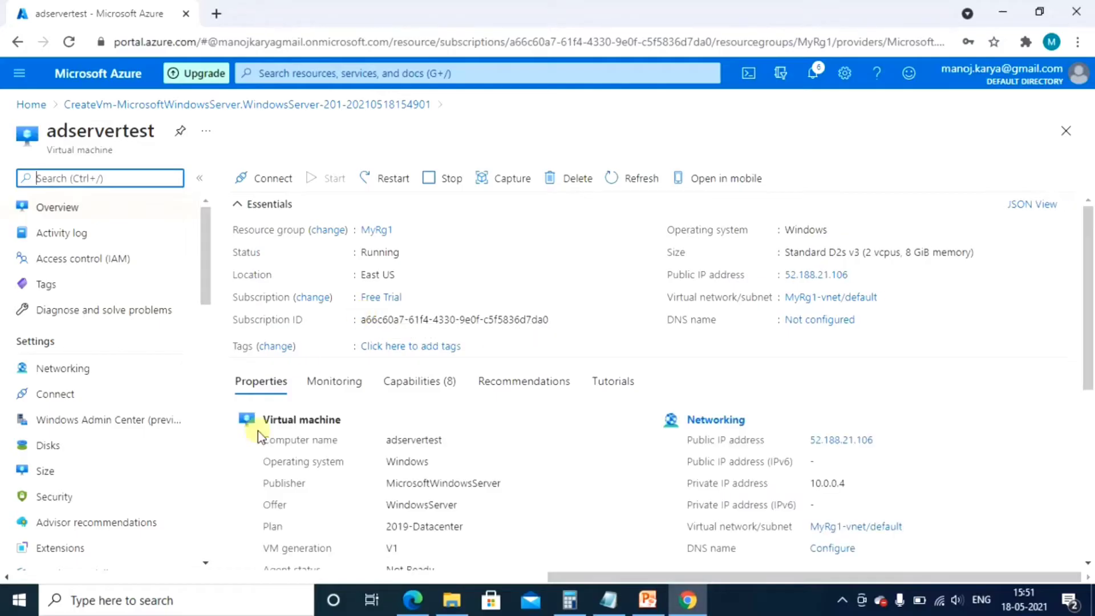
{"action": "left_click", "coordinate": [166, 599]}
{"action": "type", "text": "msts"}
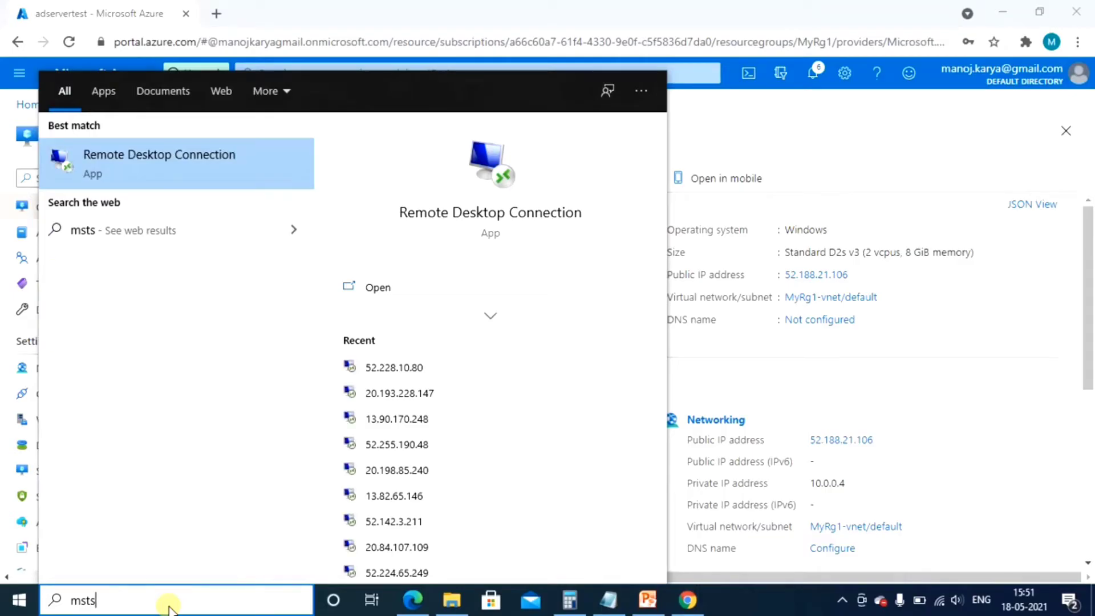
- Launch Remote Desktop Connection and connect to the VM's public IP 52.188.21.106
{"action": "key", "text": "Return"}
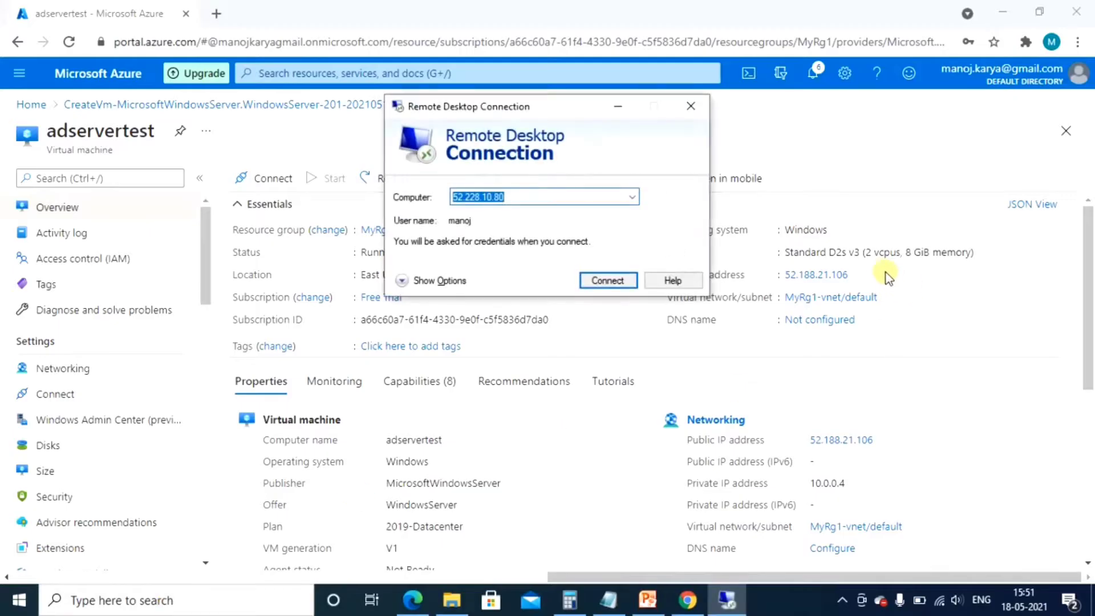
{"action": "left_click", "coordinate": [858, 276]}
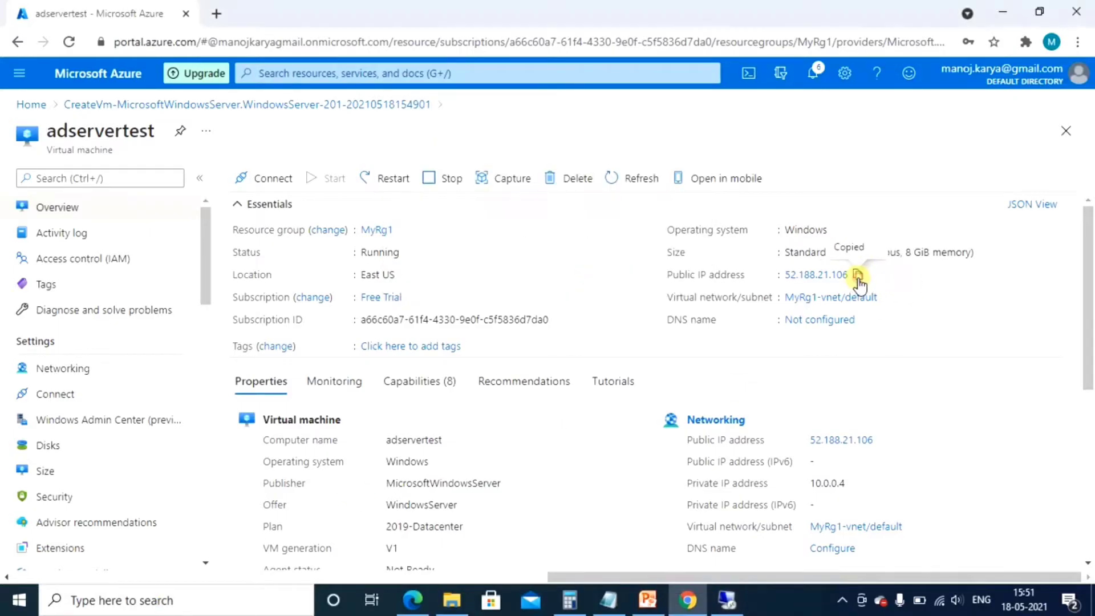
{"action": "left_click", "coordinate": [726, 600]}
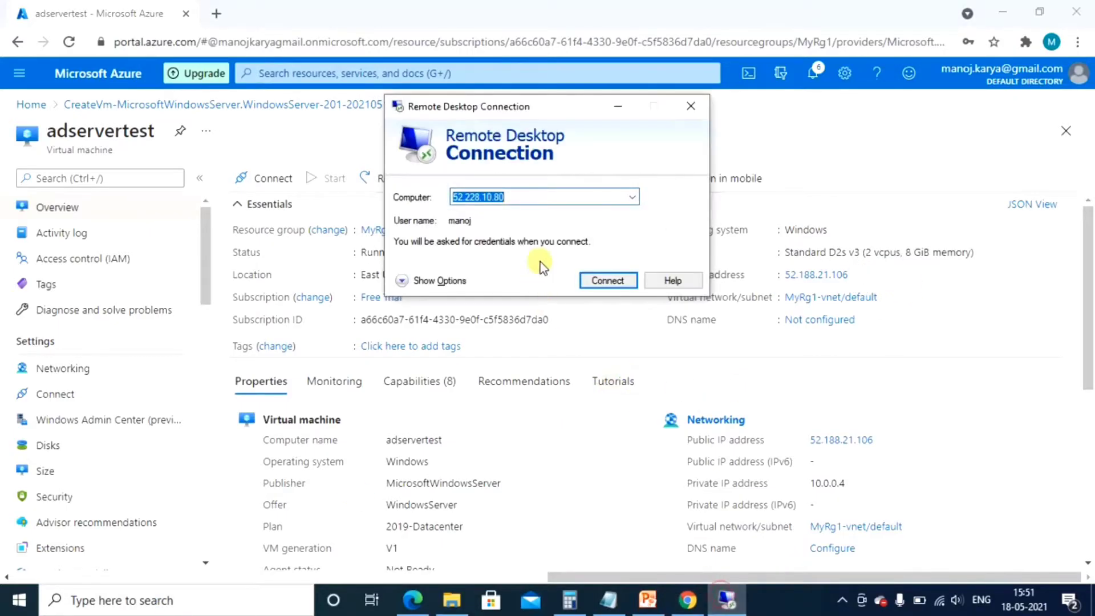
{"action": "key", "text": "ctrl+v"}
{"action": "left_click", "coordinate": [605, 278]}
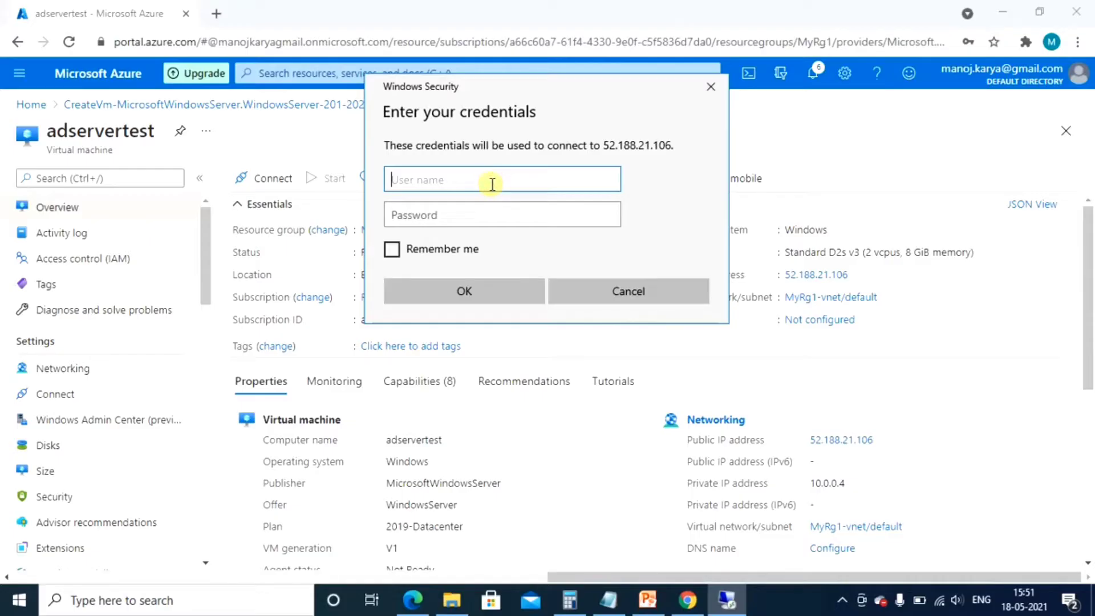
- Sign in with the useradmin account and its password
{"action": "type", "text": "useradmin"}
{"action": "key", "text": "Tab"}
{"action": "type", "text": "•••••••••••"}
{"action": "left_click", "coordinate": [462, 291]}
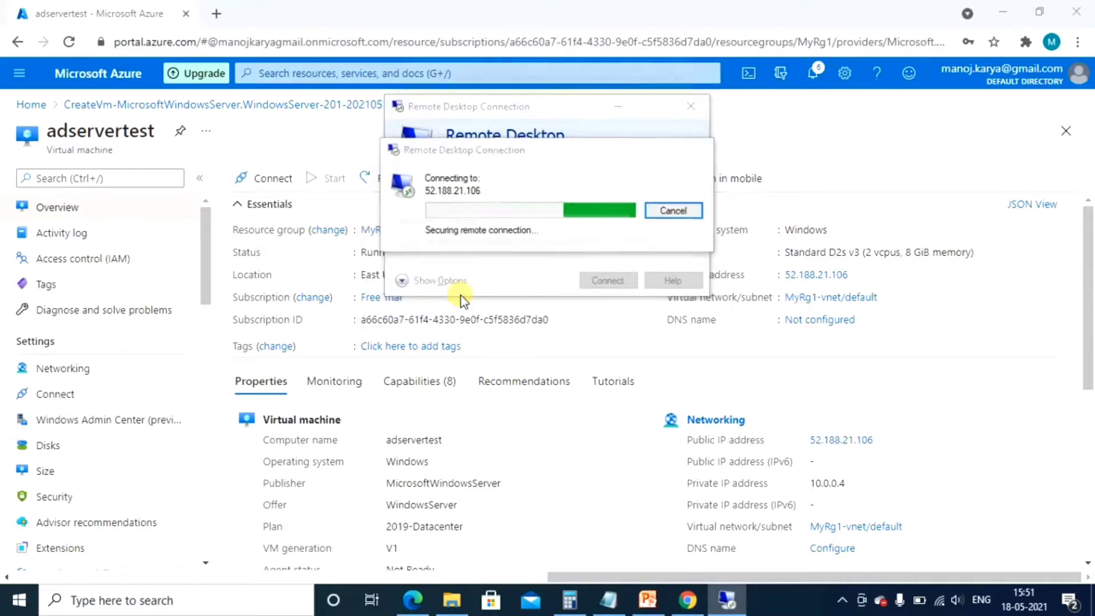
- Accept the server's certificate and decline network discovery so Server Manager loads
{"action": "left_click", "coordinate": [592, 336]}
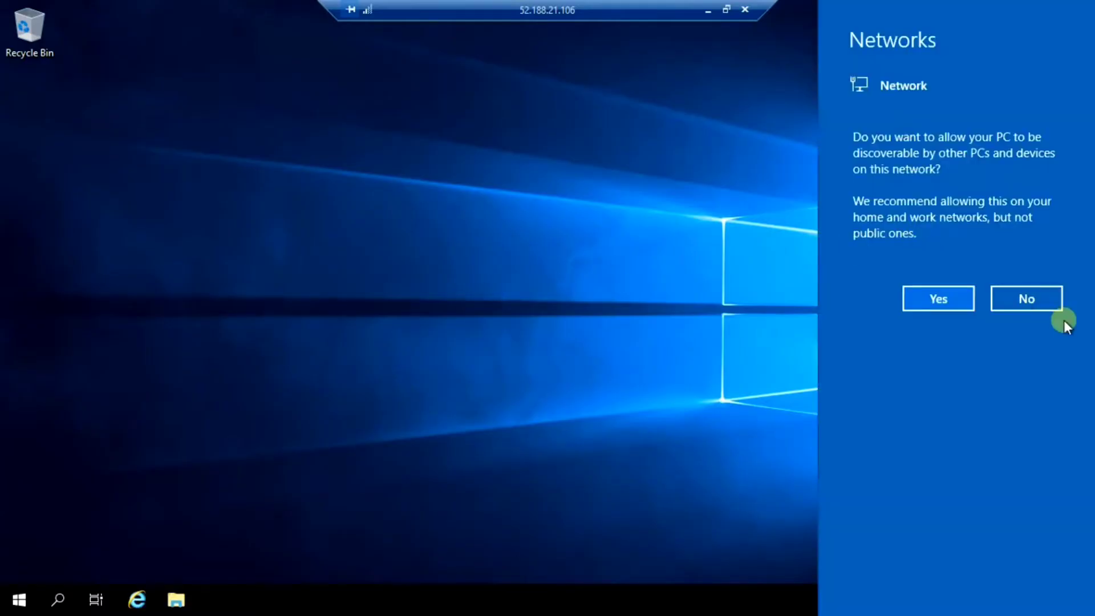
{"action": "left_click", "coordinate": [1045, 298]}
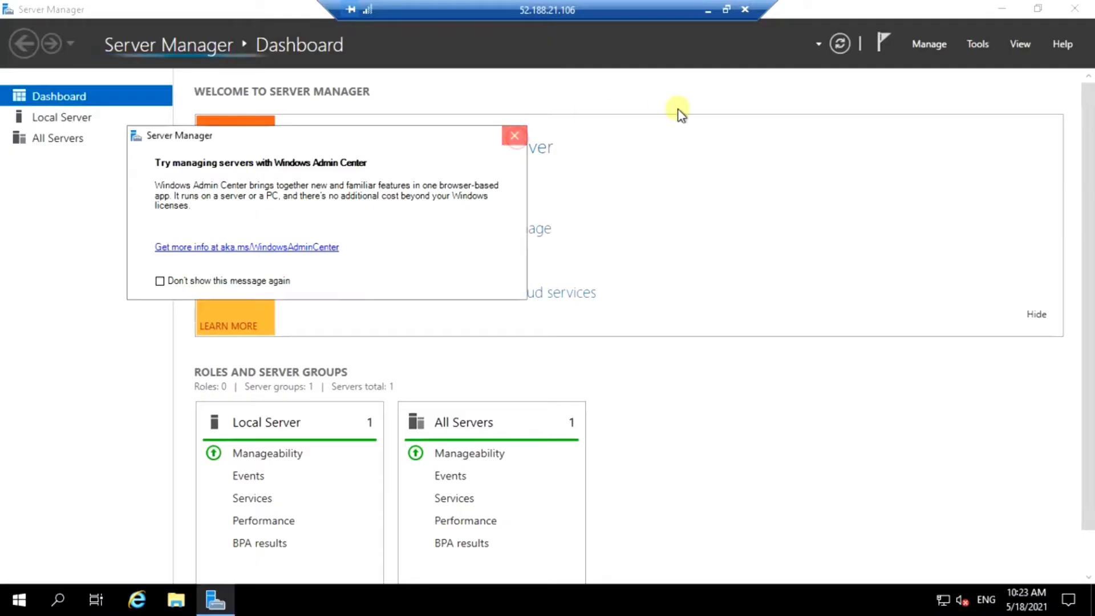
- Retry Add roles and features, dismissing the inventory-collecting messages until data collection finishes
{"action": "left_click", "coordinate": [452, 196]}
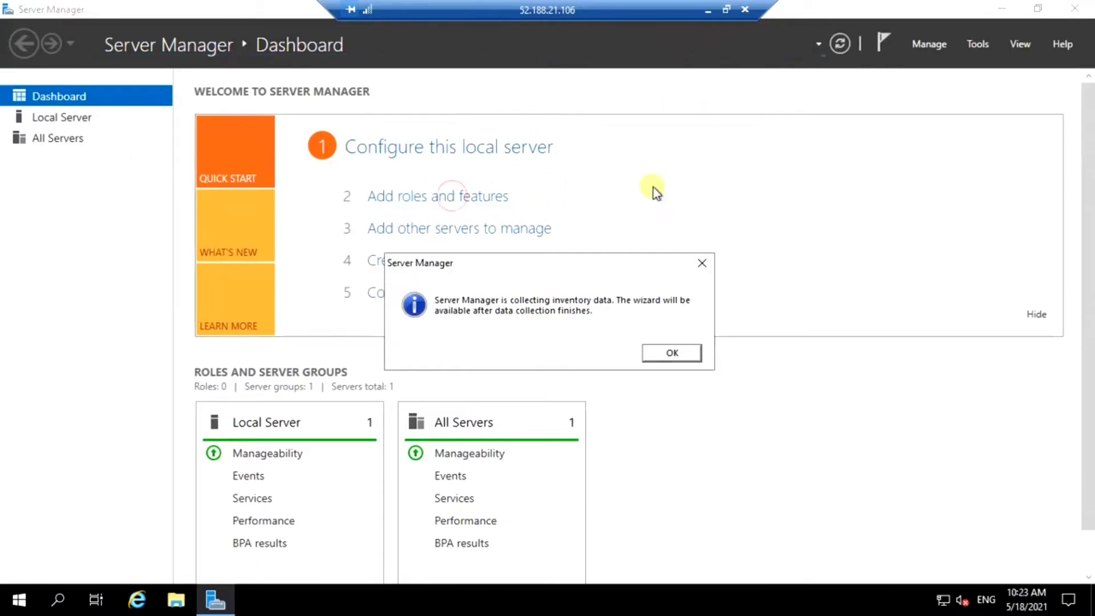
{"action": "key", "text": "Return"}
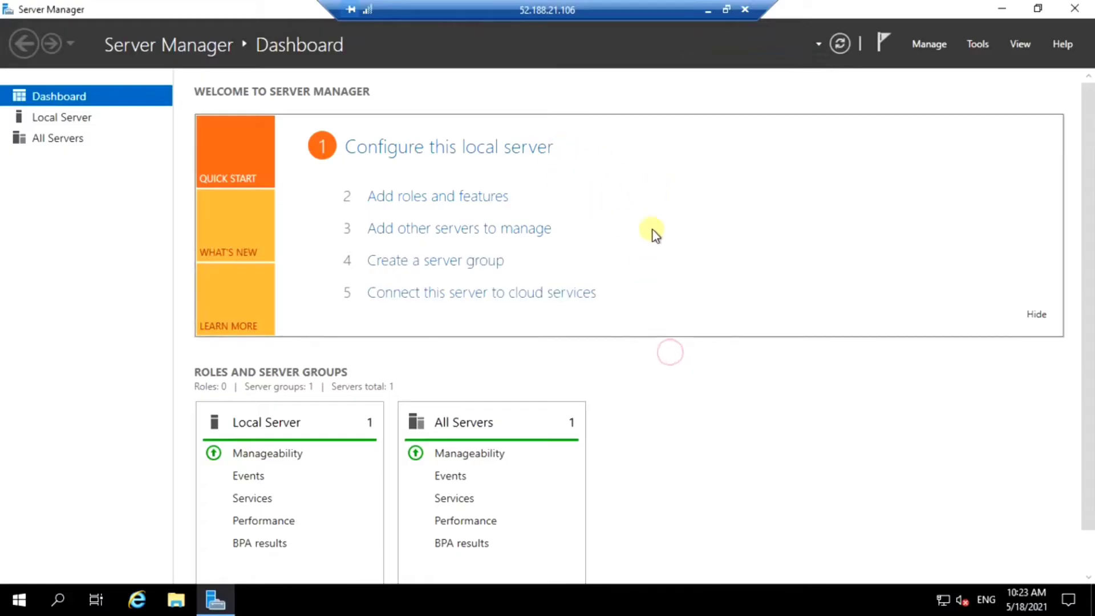
{"action": "left_click", "coordinate": [416, 203]}
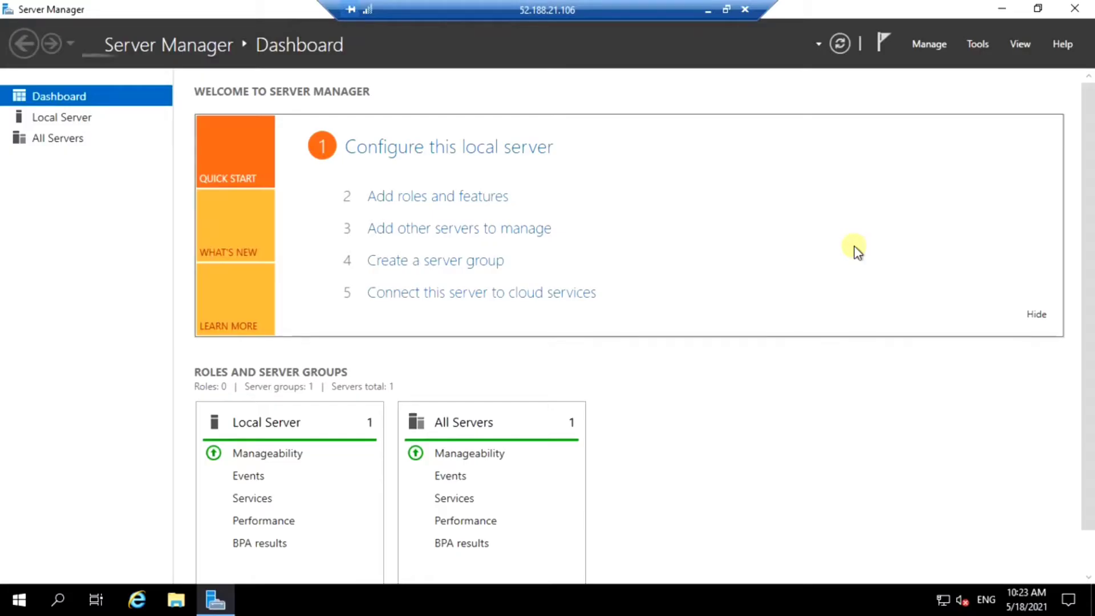
{"action": "left_click", "coordinate": [465, 198]}
{"action": "left_click", "coordinate": [672, 352]}
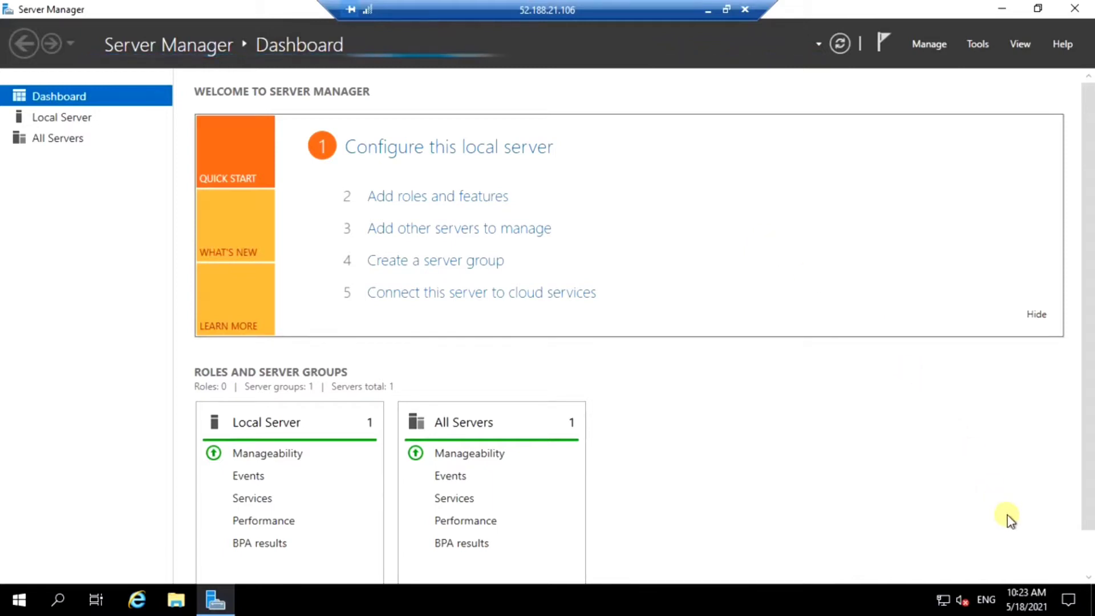
- Start a role-based installation on adservertest and reach the Server Roles page
{"action": "left_click", "coordinate": [448, 200]}
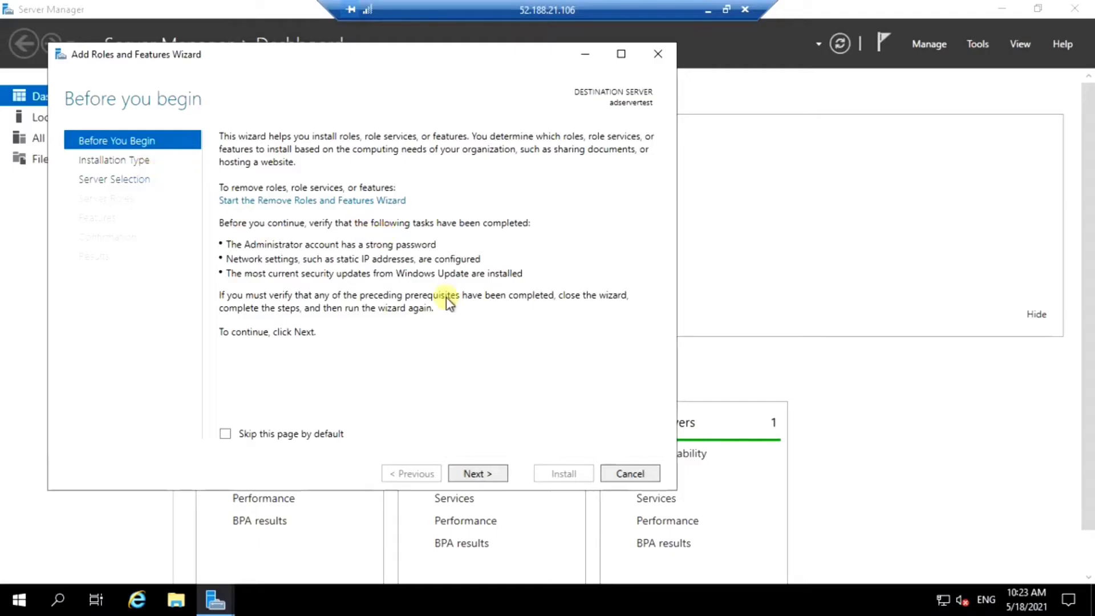
{"action": "left_click", "coordinate": [479, 476]}
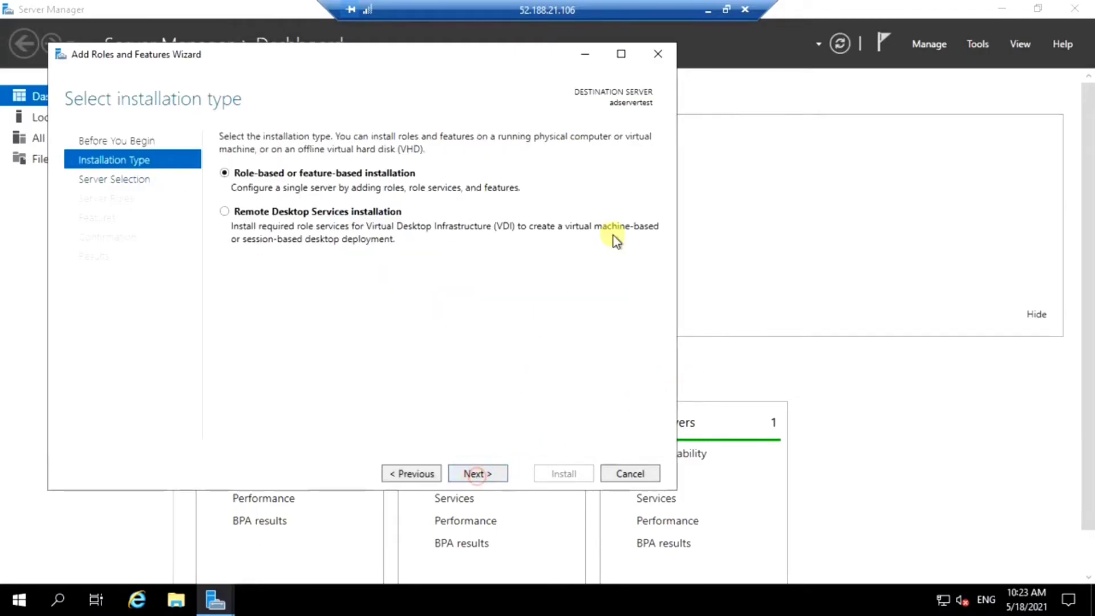
{"action": "left_click", "coordinate": [467, 472]}
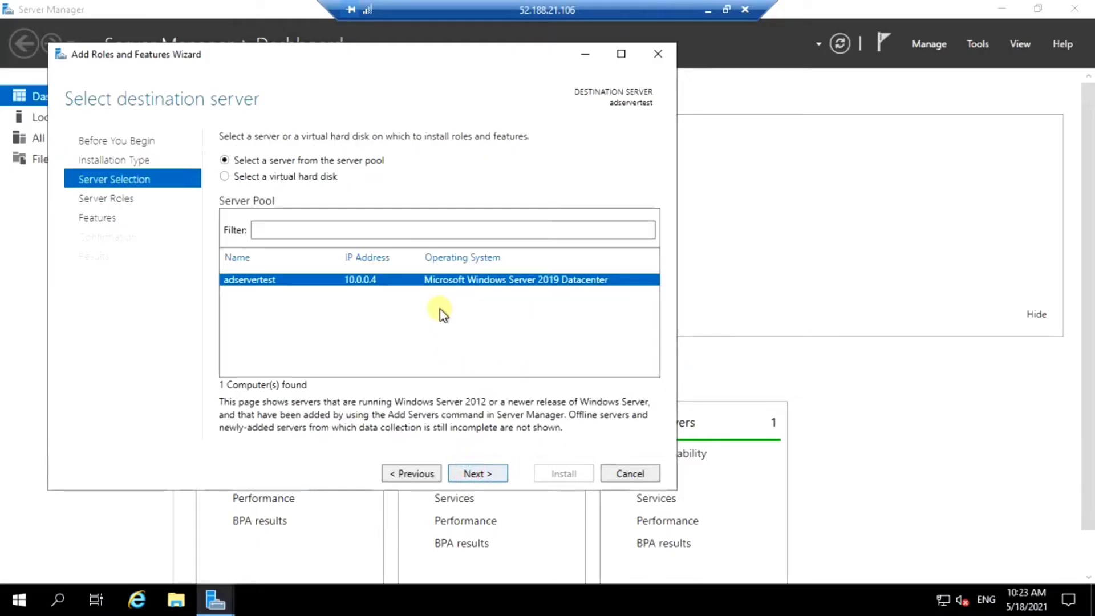
{"action": "left_click", "coordinate": [492, 475]}
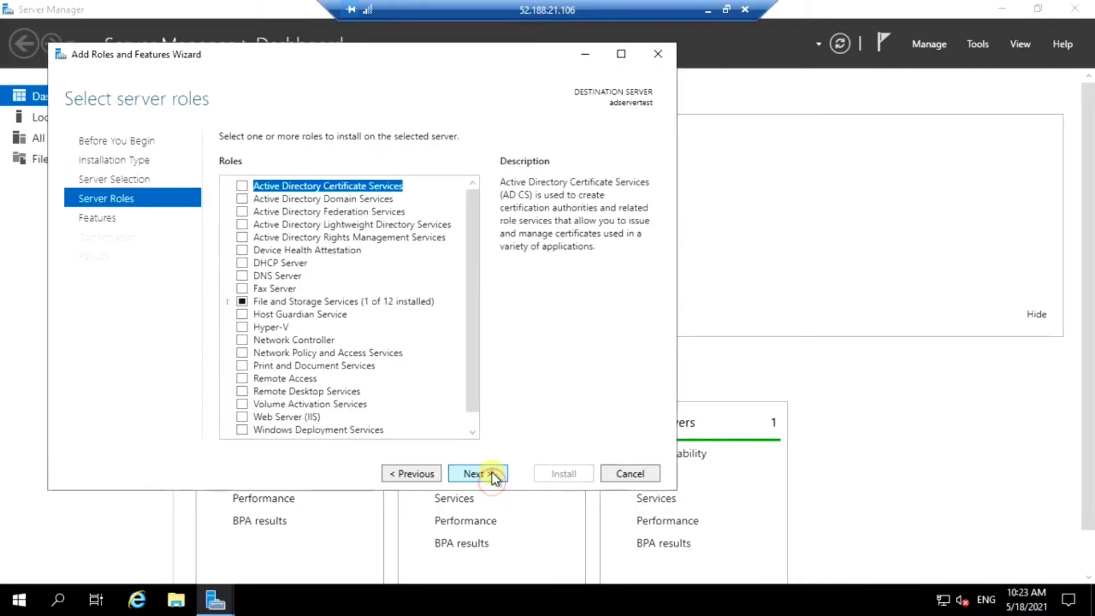
{"action": "left_click", "coordinate": [492, 474]}
{"action": "left_click", "coordinate": [420, 473]}
- Select the DNS Server and Active Directory Domain Services roles with their required features
{"action": "left_click", "coordinate": [243, 276]}
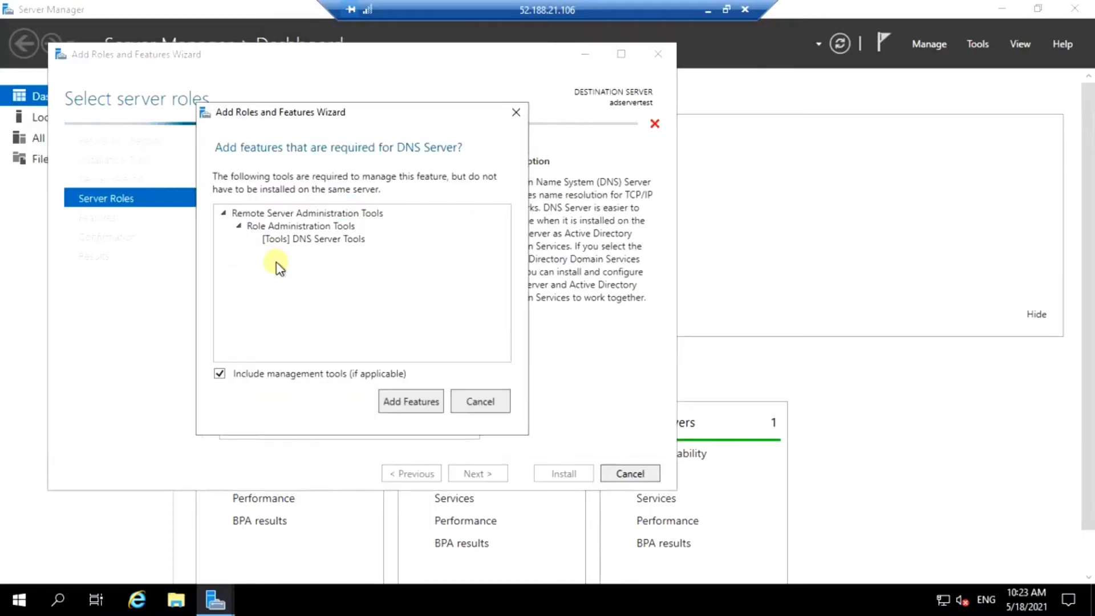
{"action": "left_click", "coordinate": [419, 403]}
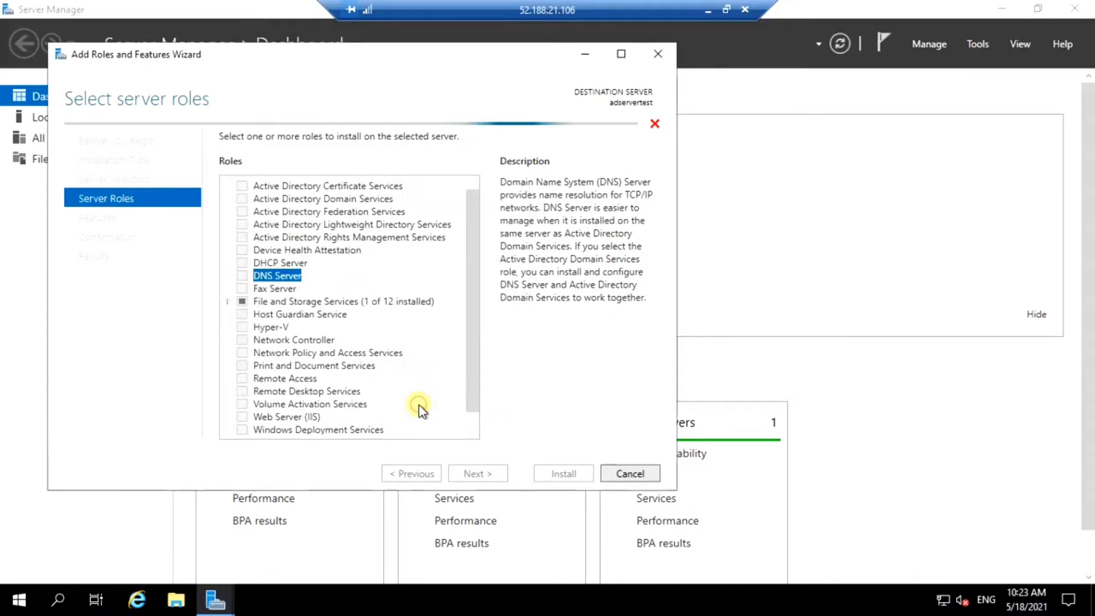
{"action": "left_click", "coordinate": [456, 396]}
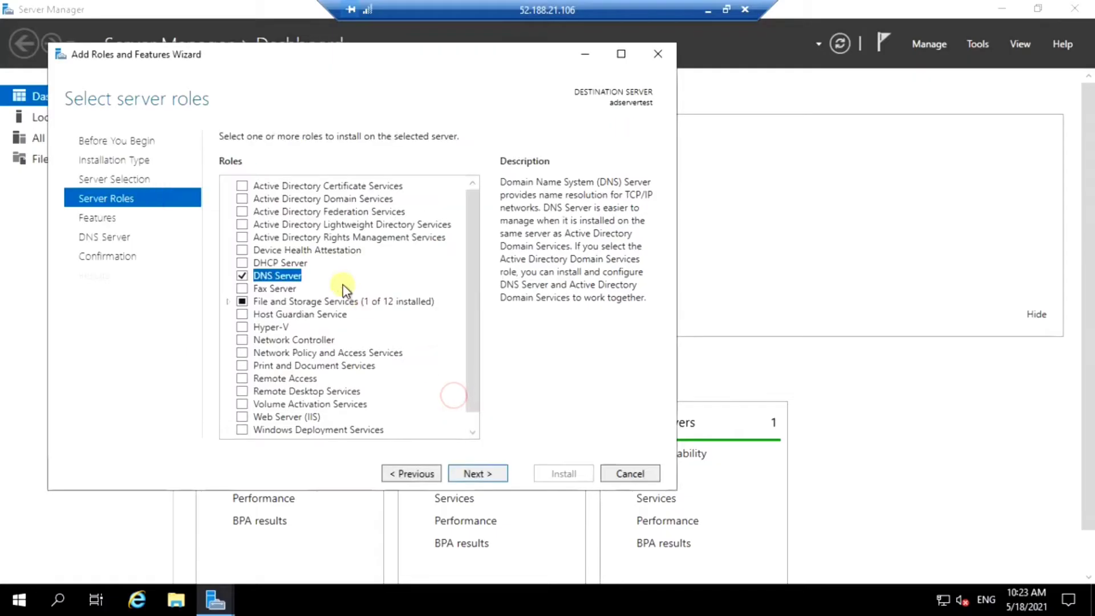
{"action": "left_click", "coordinate": [242, 201]}
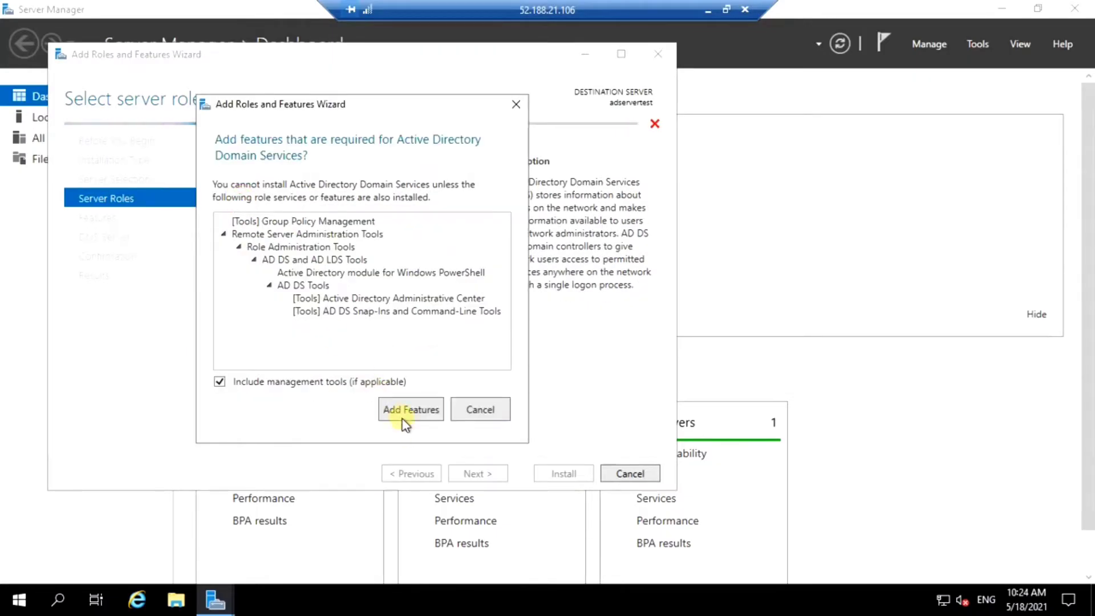
{"action": "left_click", "coordinate": [405, 410]}
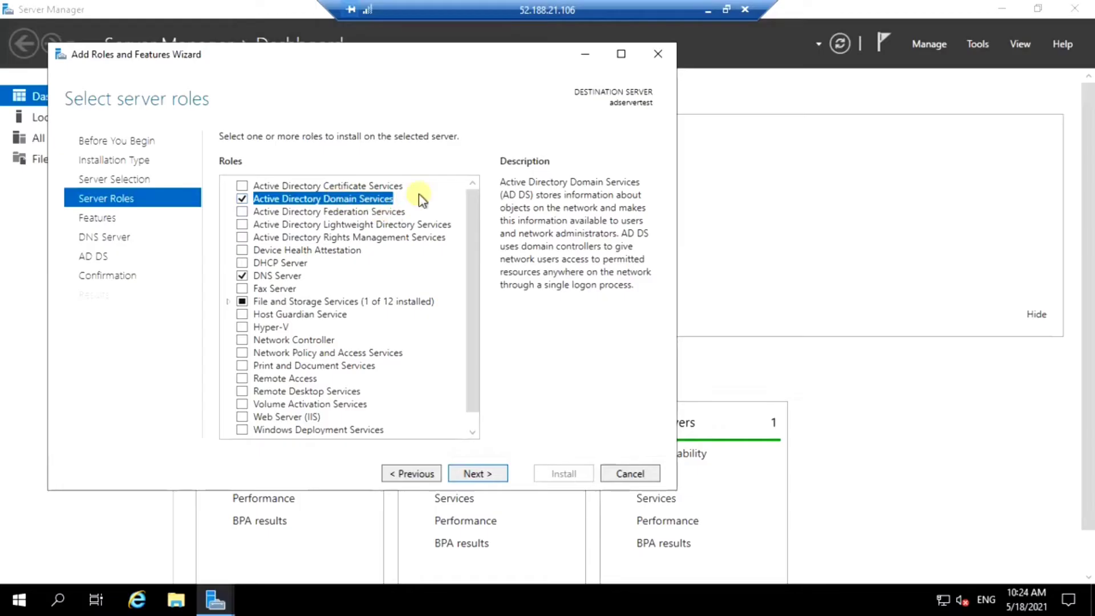
- Keep default features, continue to Confirmation, and start the installation
{"action": "left_click", "coordinate": [477, 471]}
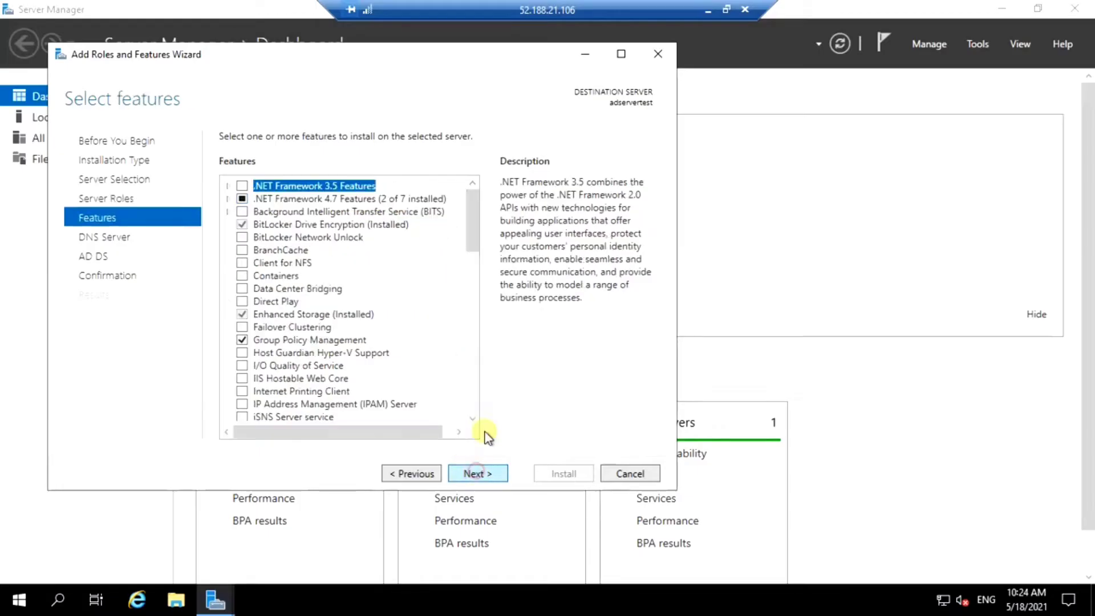
{"action": "left_click", "coordinate": [482, 475]}
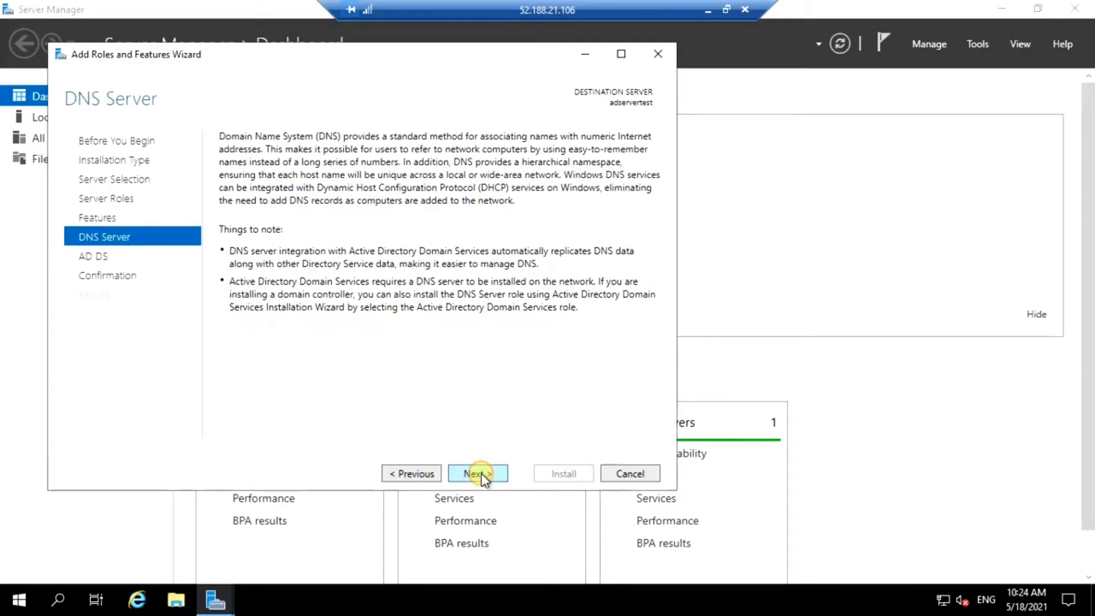
{"action": "left_click", "coordinate": [501, 478]}
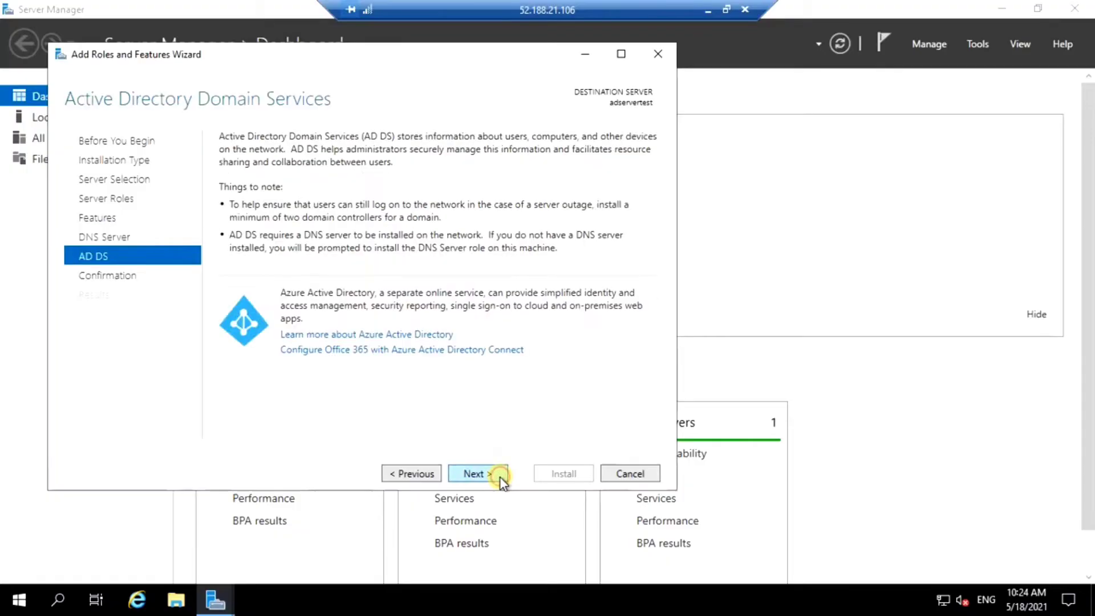
{"action": "left_click", "coordinate": [477, 473]}
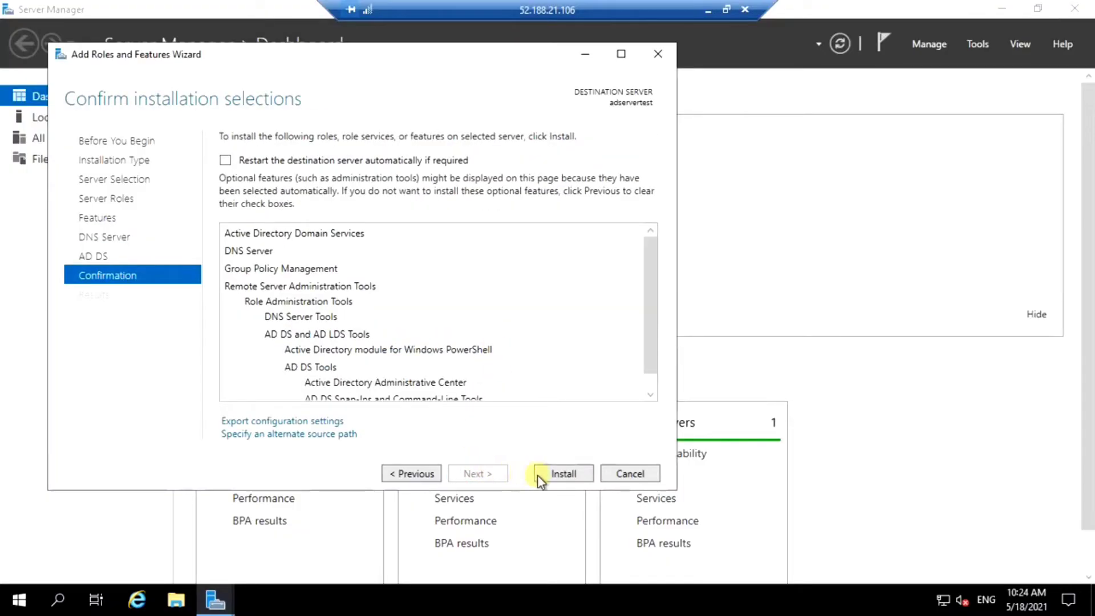
{"action": "left_click", "coordinate": [556, 477]}
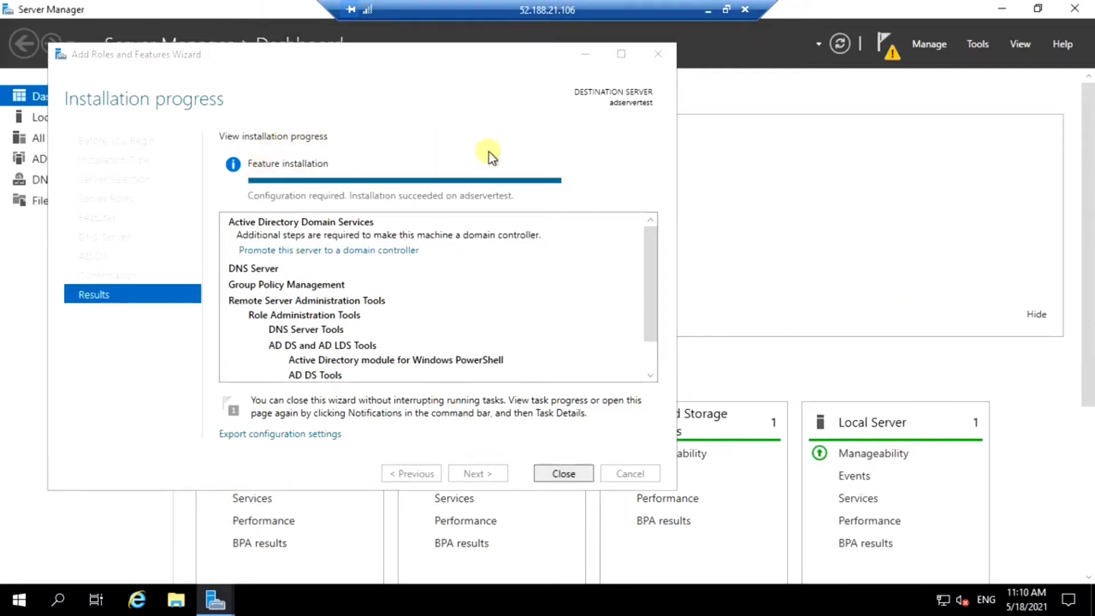
- Wait for the AD DS and DNS Server installation to succeed on adservertest
{"action": "mouse_move", "coordinate": [652, 238]}
{"action": "left_mouse_down"}
{"action": "mouse_move", "coordinate": [649, 302]}
{"action": "mouse_move", "coordinate": [648, 227]}
{"action": "left_mouse_up"}
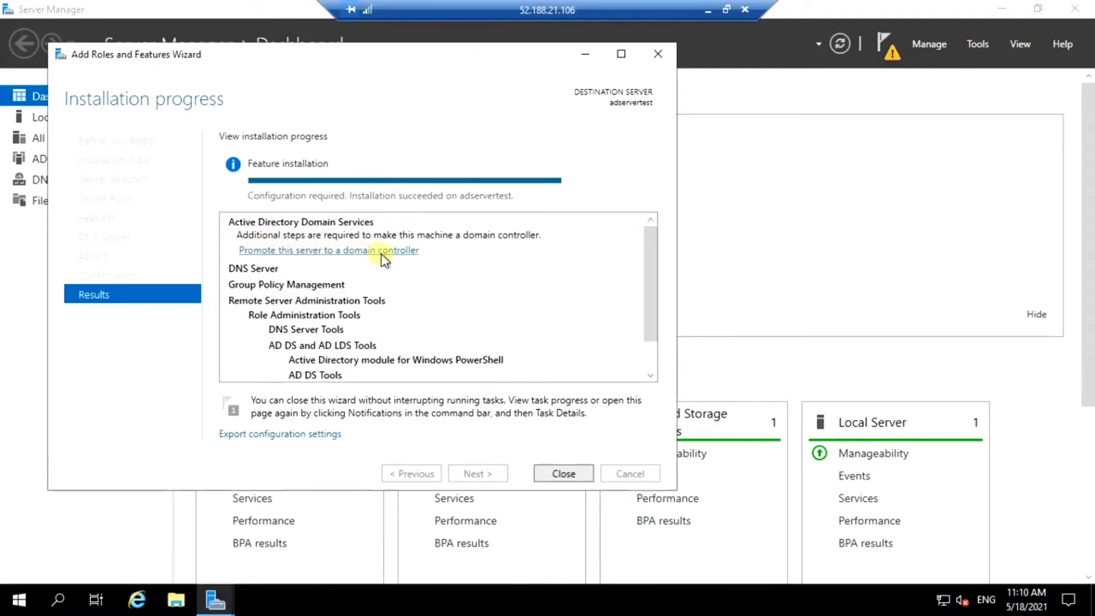
- Start domain controller promotion with Add a new forest, checking the registered Freenom domain locally
{"action": "left_click", "coordinate": [337, 252]}
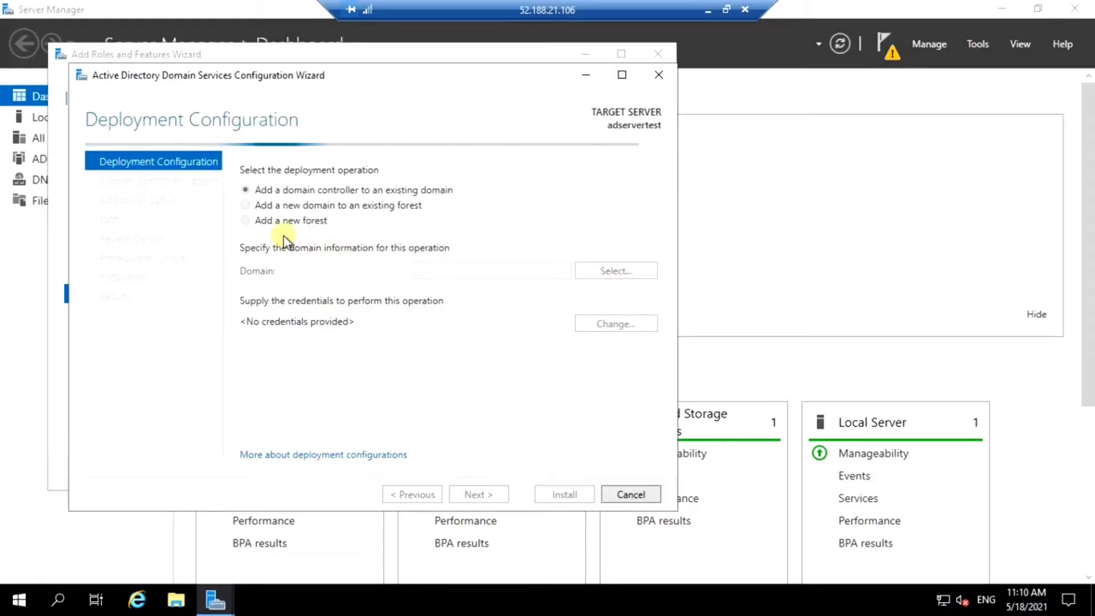
{"action": "left_click", "coordinate": [245, 221]}
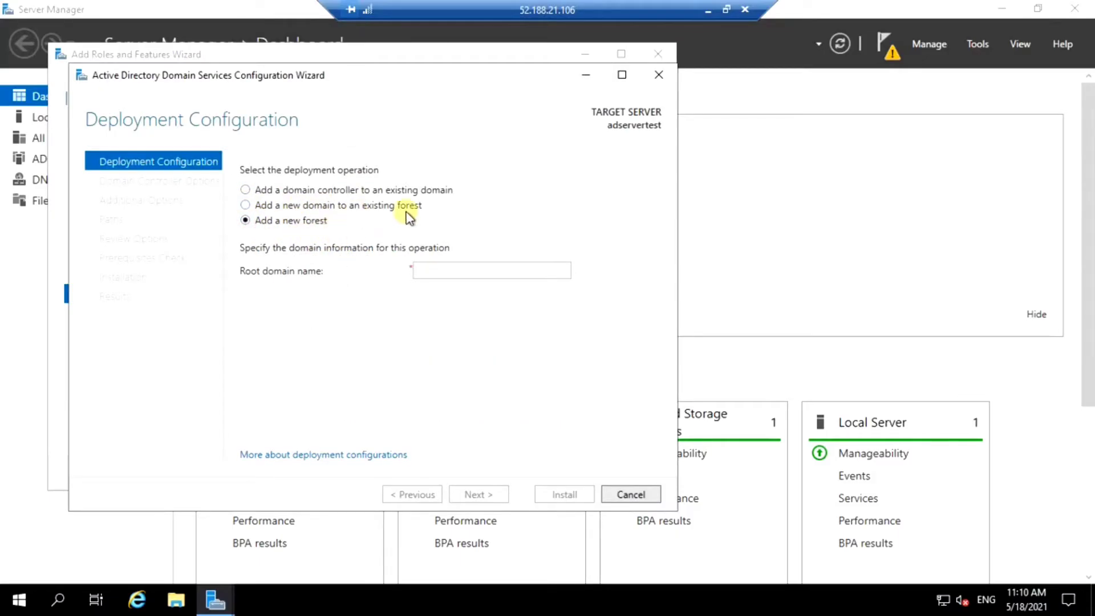
{"action": "left_click", "coordinate": [707, 9]}
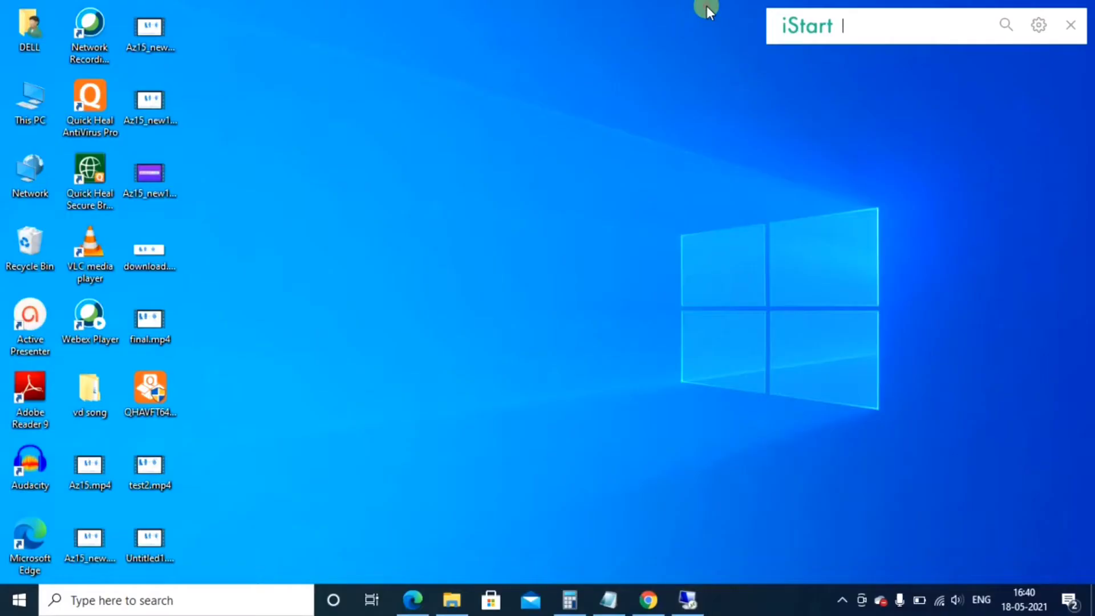
{"action": "left_click", "coordinate": [648, 599]}
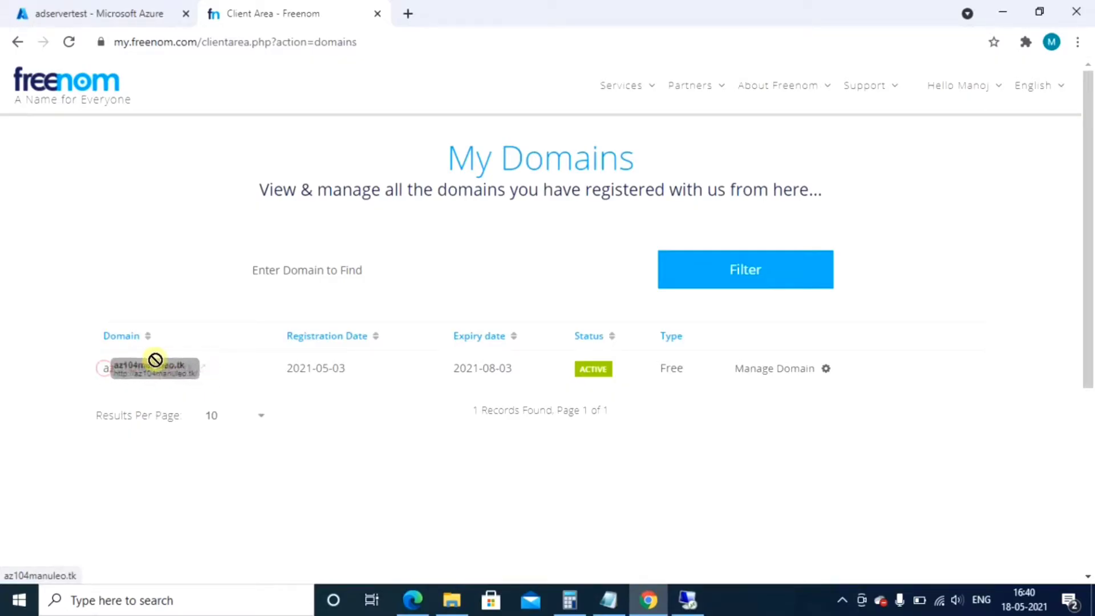
{"action": "left_click", "coordinate": [688, 602]}
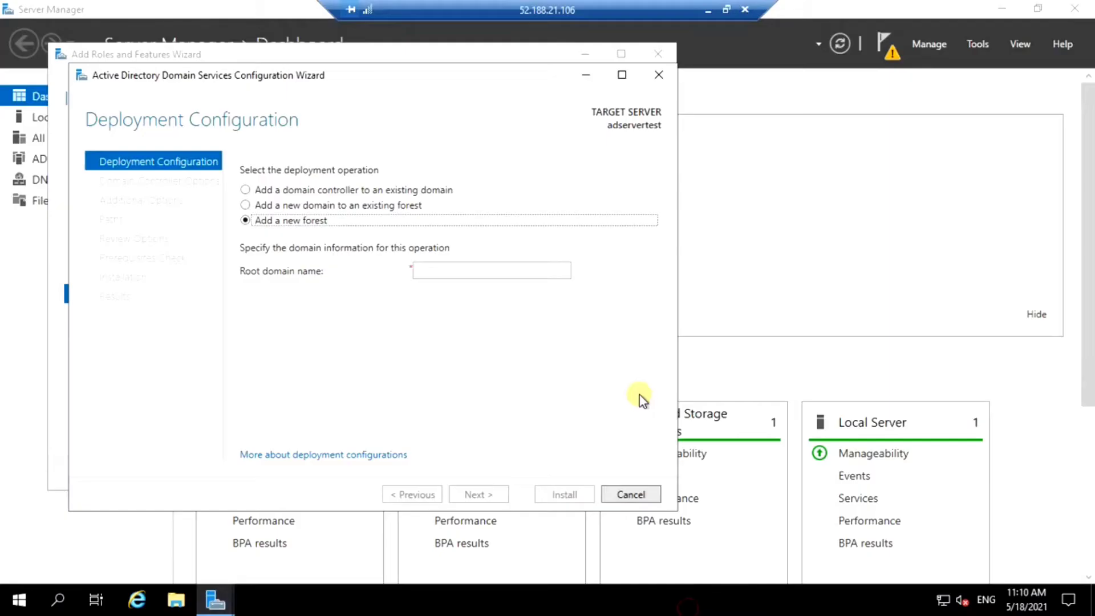
- Choose Add a new forest with root domain az104manuleo.tk and continue to Domain Controller Options
{"action": "left_click", "coordinate": [467, 272]}
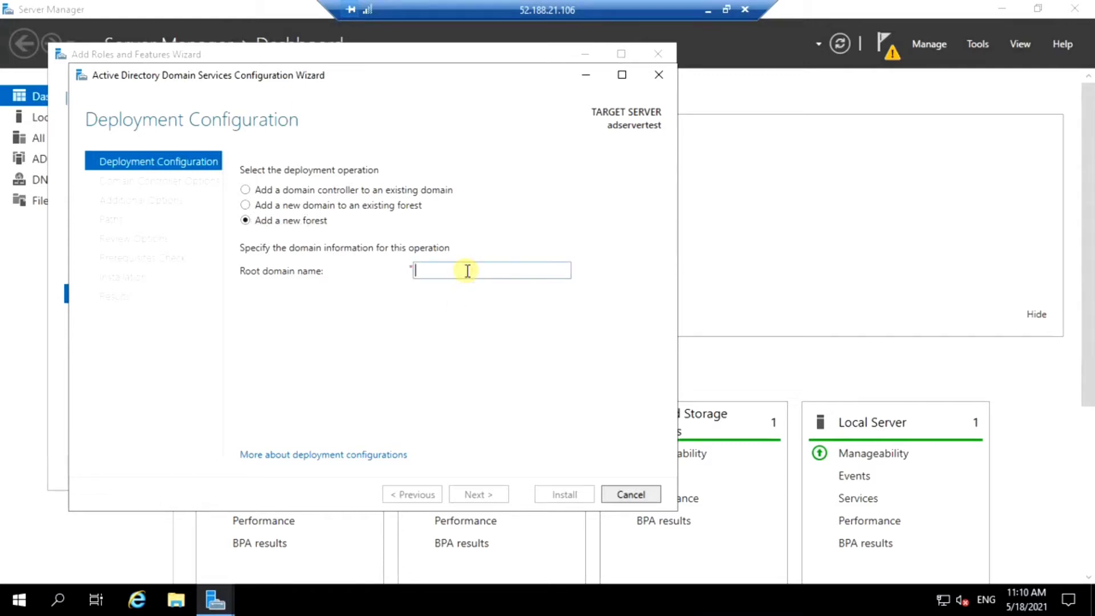
{"action": "type", "text": "azmanuleo"}
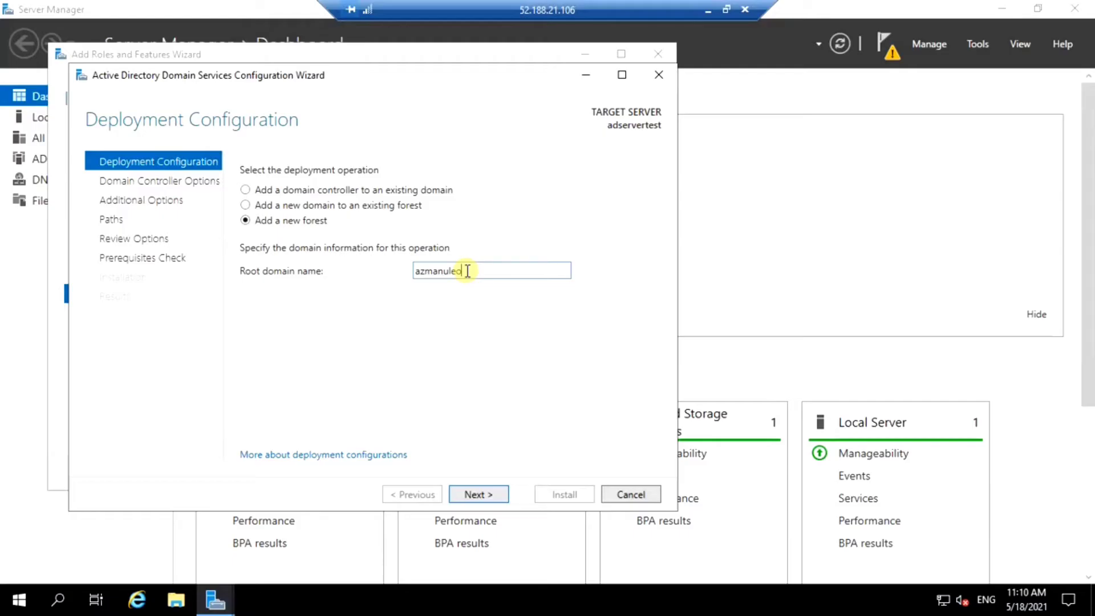
{"action": "key", "text": "BackSpace"}
{"action": "key", "text": "BackSpace"}
{"action": "key", "text": "BackSpace"}
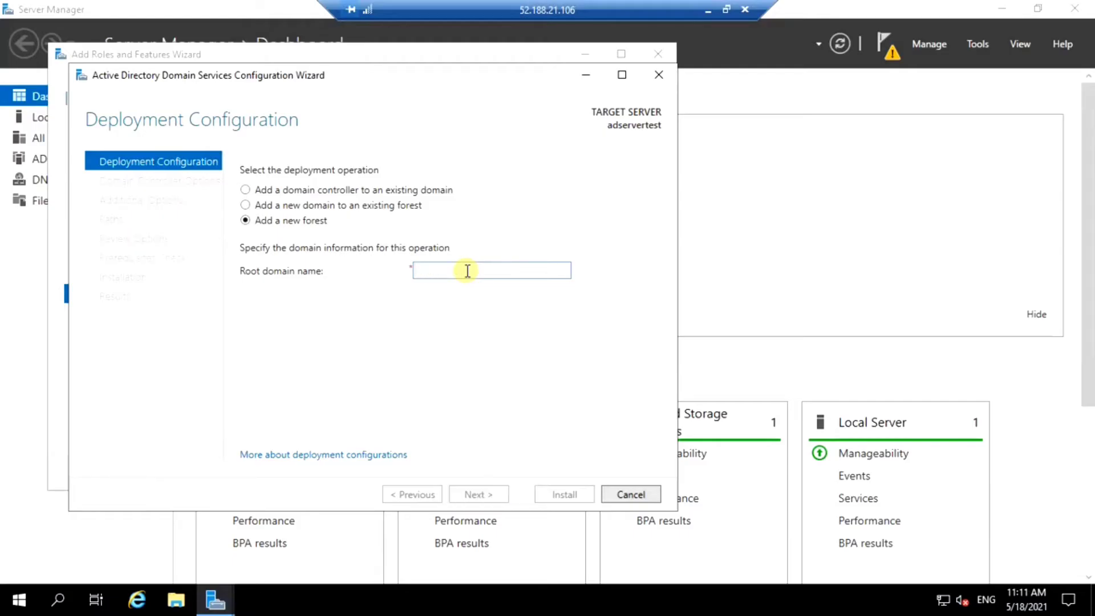
{"action": "type", "text": "az104manuleo.tk"}
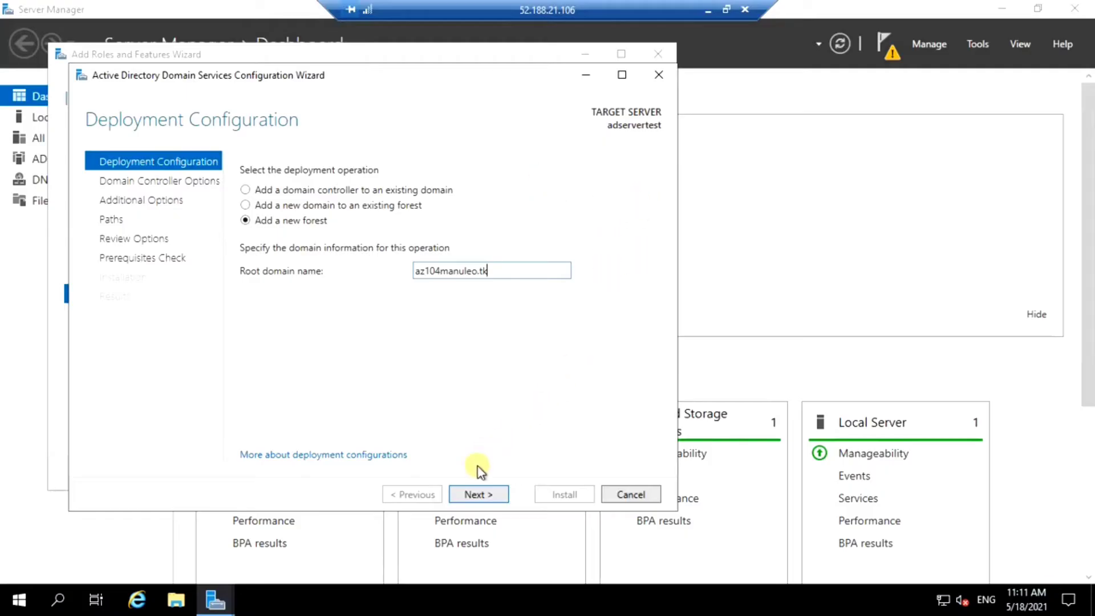
{"action": "left_click", "coordinate": [479, 495]}
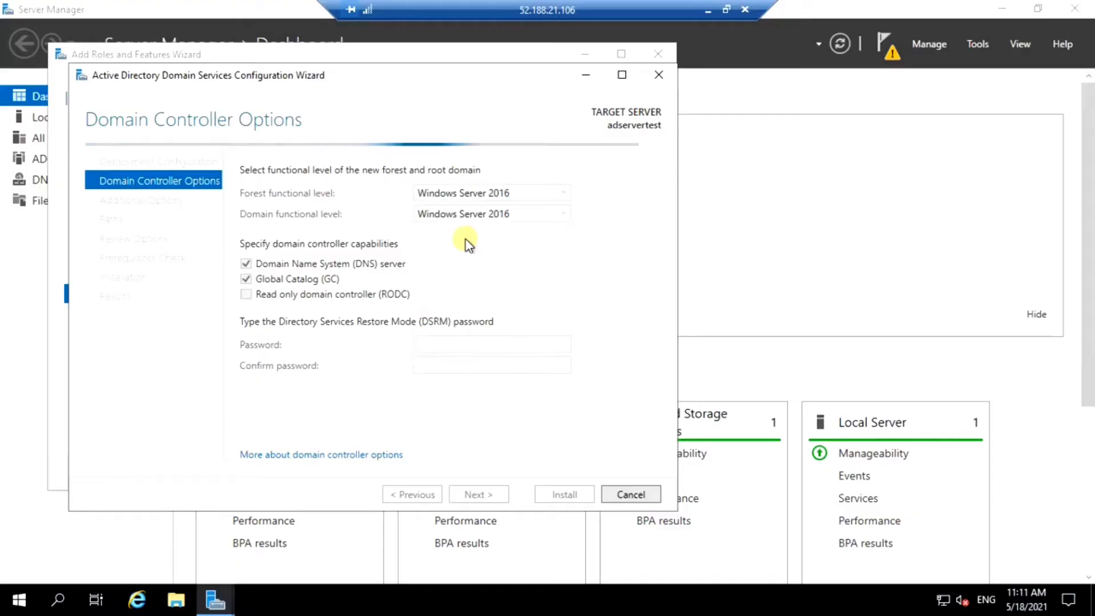
- Keep the Windows Server 2016 levels, enter and confirm the DSRM password, then go to DNS Options
{"action": "left_click", "coordinate": [455, 346]}
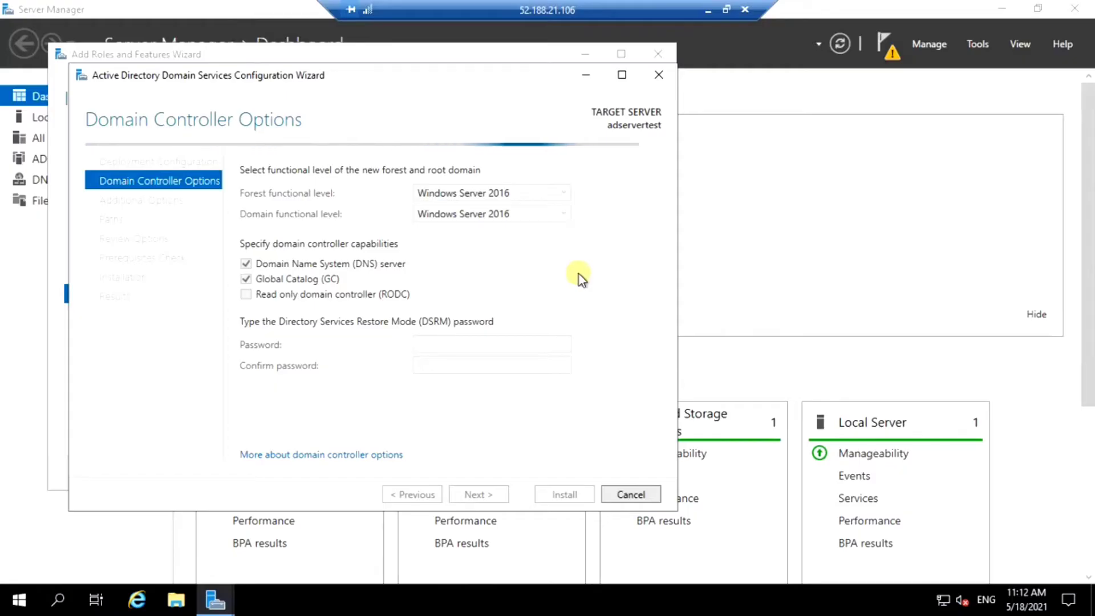
{"action": "left_click", "coordinate": [438, 345]}
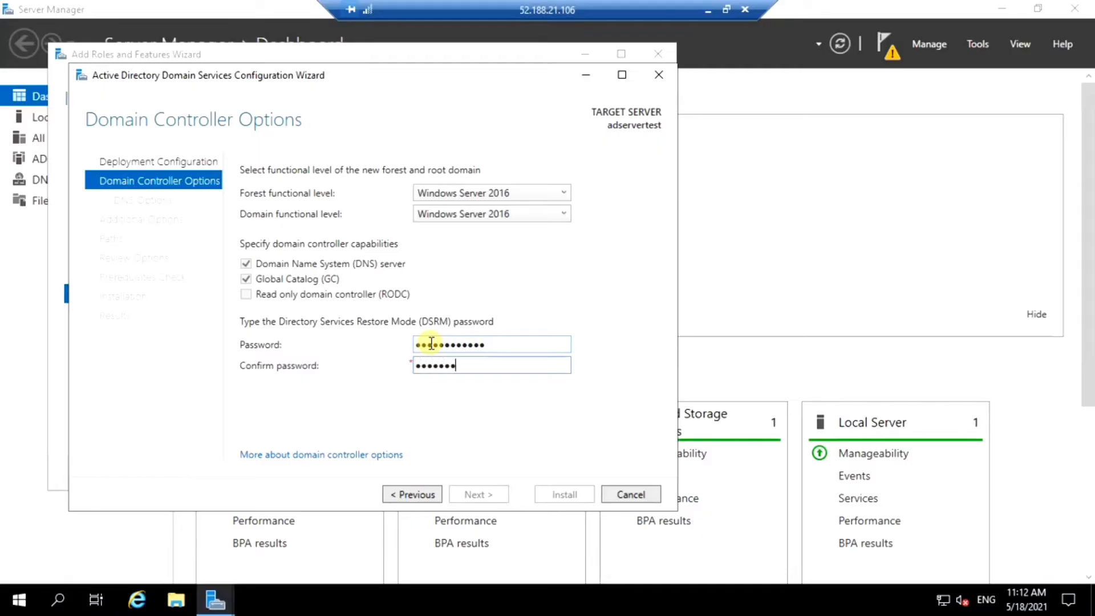
{"action": "type", "text": "••"}
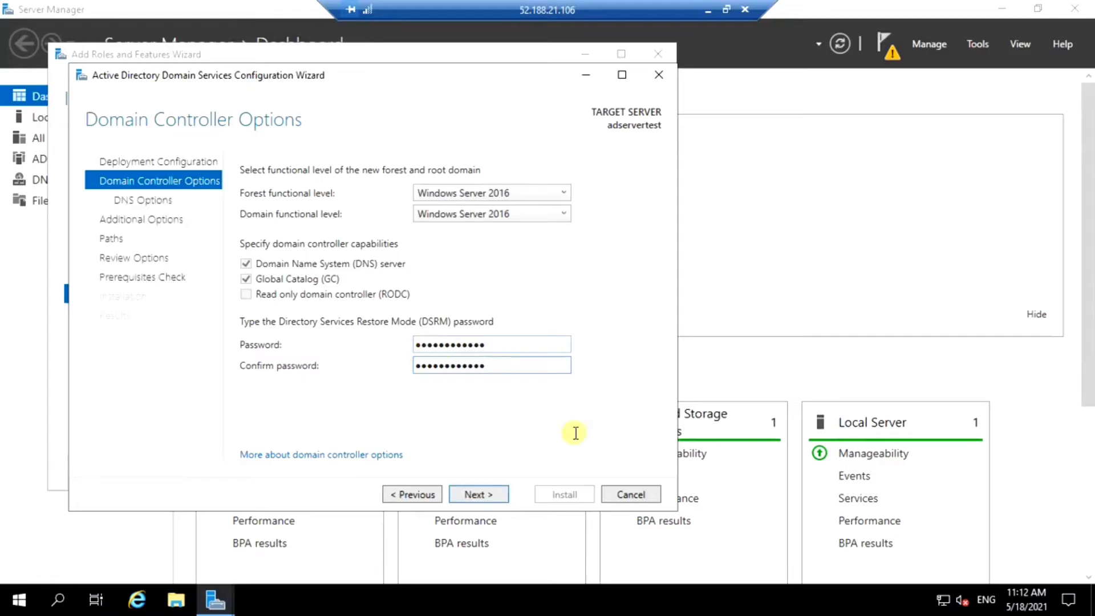
{"action": "left_click", "coordinate": [484, 495]}
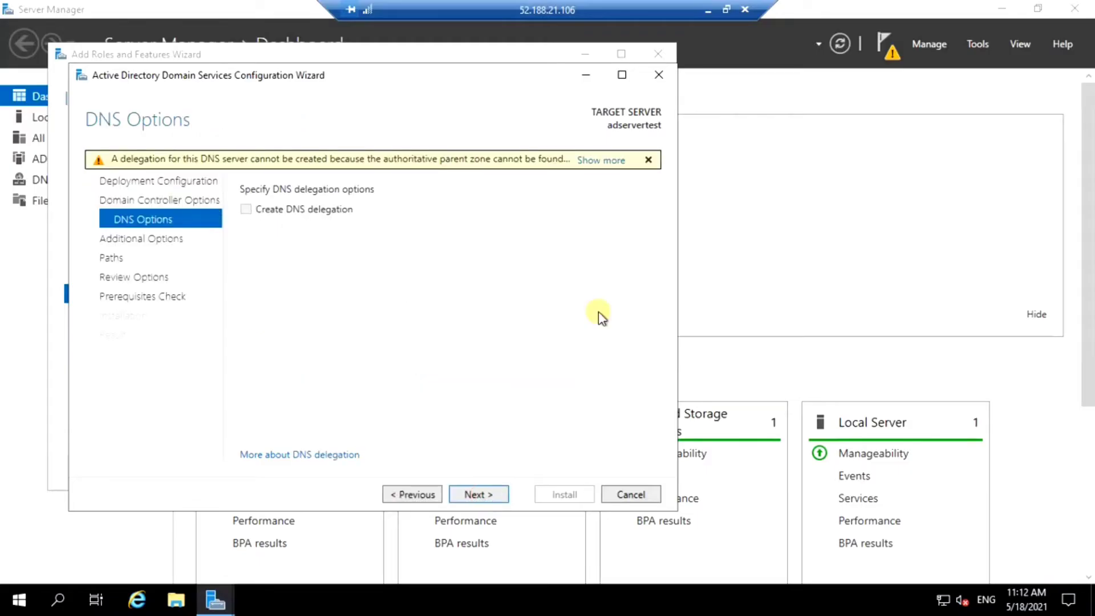
- Accept the default DNS settings, NetBIOS name AZ104MANULEO and NTDS/SYSVOL paths through to Review Options
{"action": "left_click", "coordinate": [478, 495]}
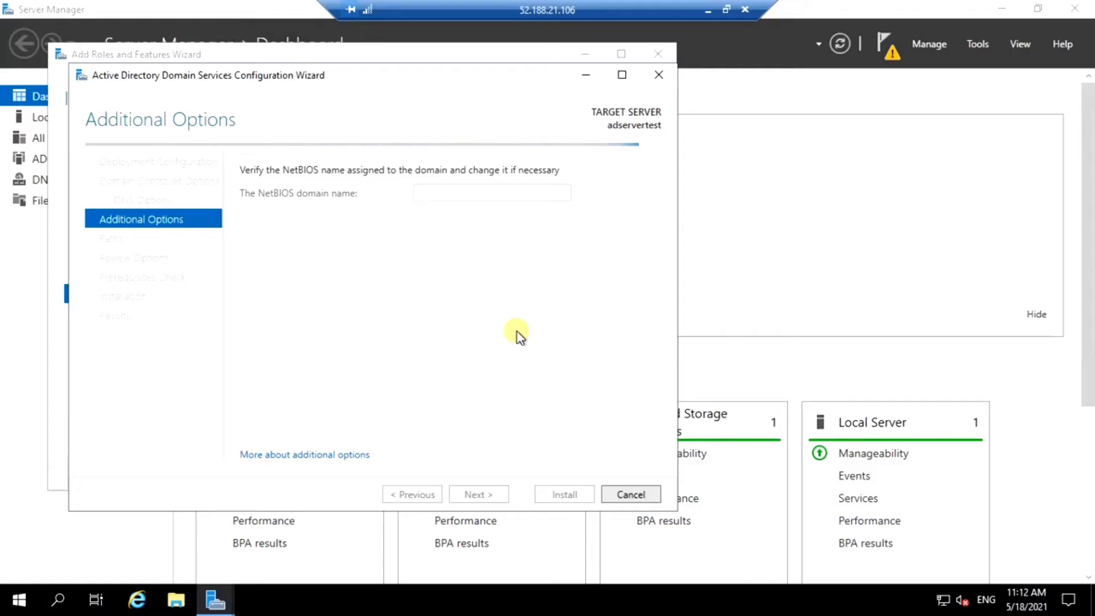
{"action": "left_click", "coordinate": [483, 495]}
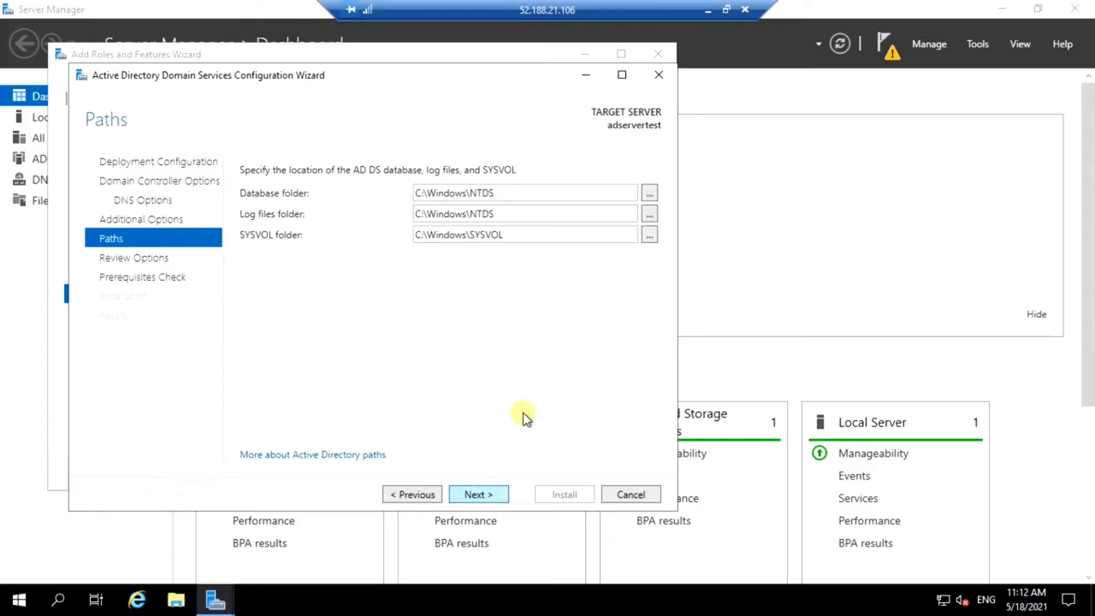
{"action": "left_click", "coordinate": [485, 495]}
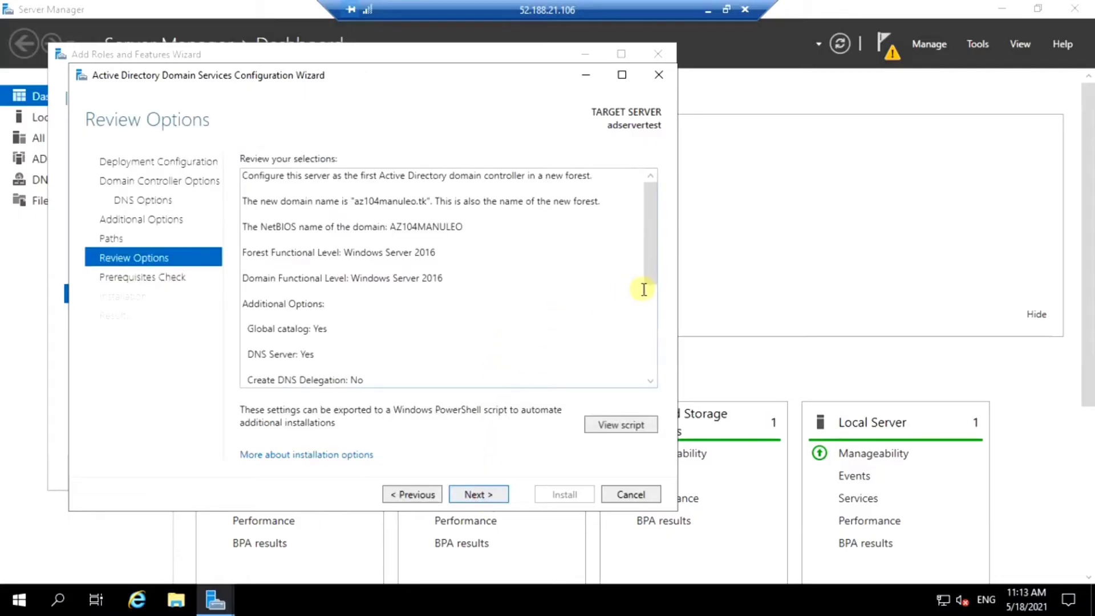
{"action": "left_click", "coordinate": [650, 318]}
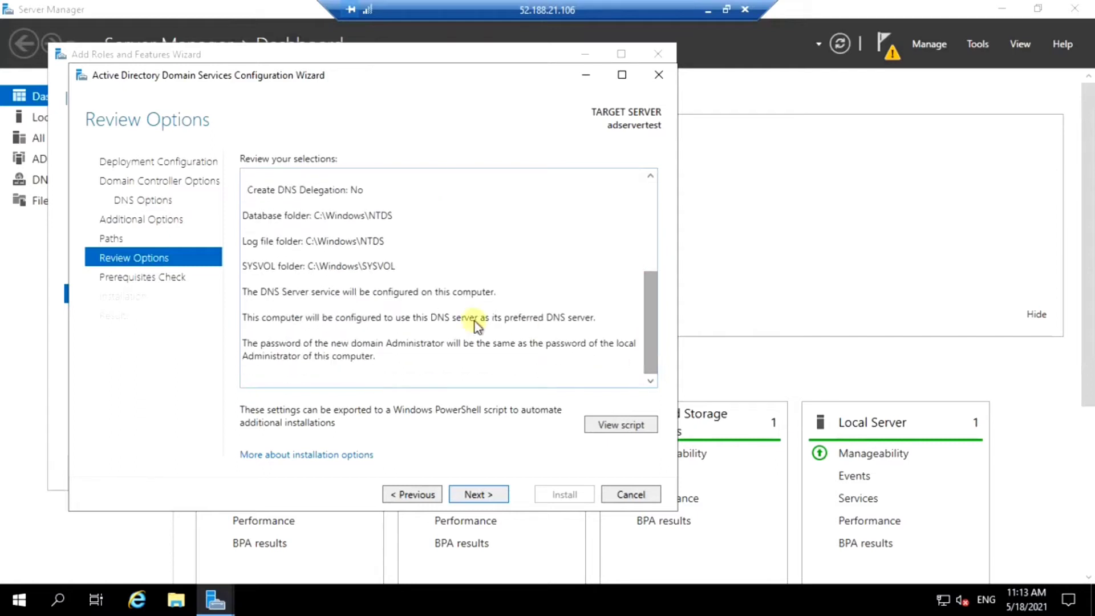
- Run the prerequisites check from Review Options until all checks pass
{"action": "left_click", "coordinate": [485, 495]}
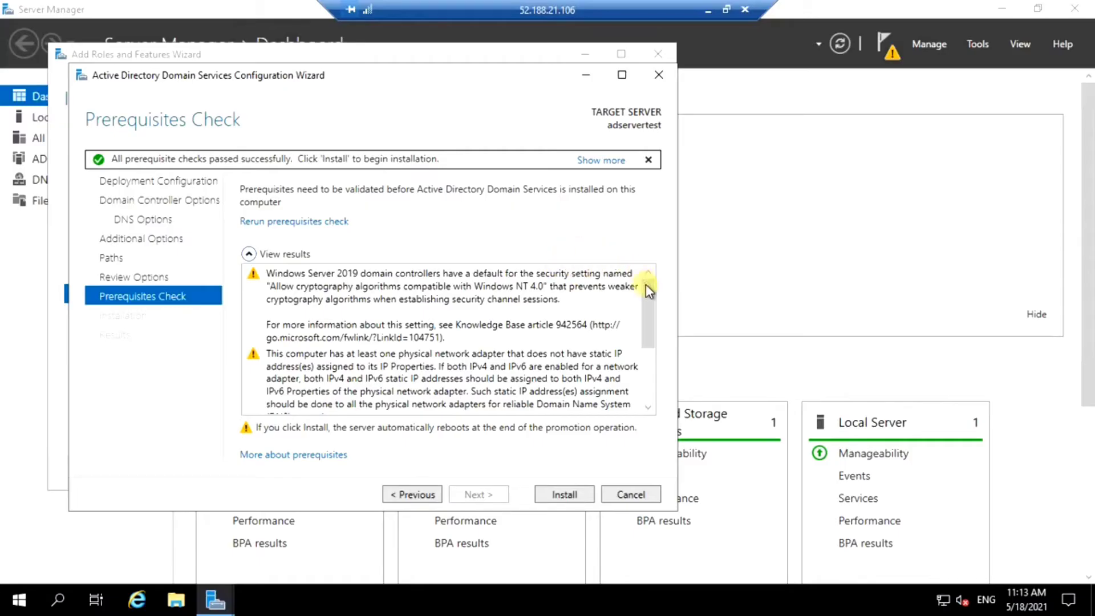
- Review the prerequisite results and install the domain controller, letting the server reboot to the Dashboard
{"action": "left_click_drag", "start_coordinate": [653, 322], "coordinate": [649, 392]}
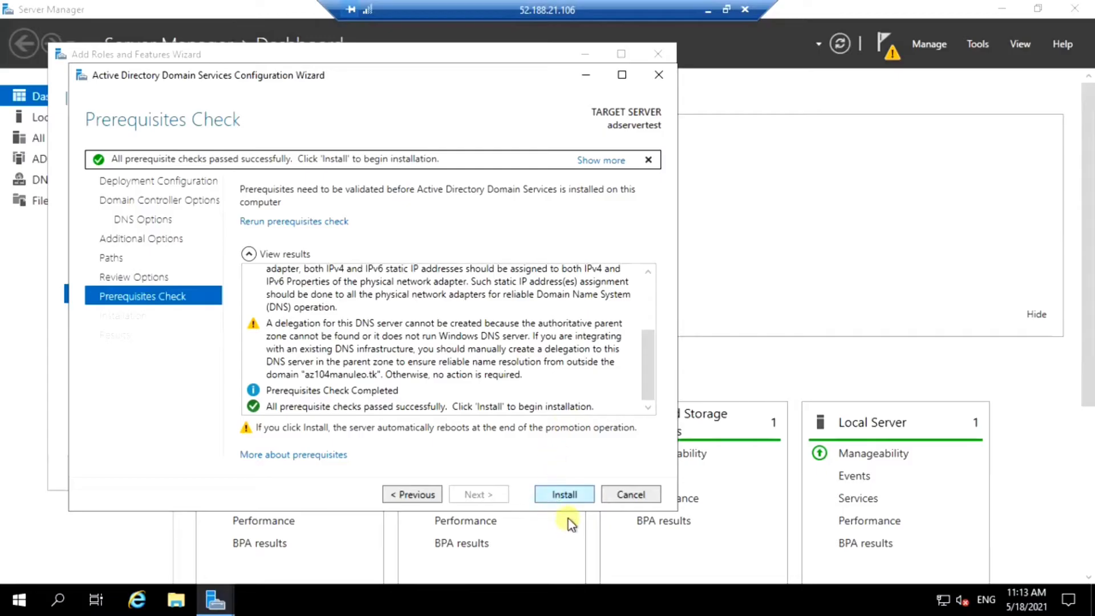
{"action": "left_click", "coordinate": [574, 495]}
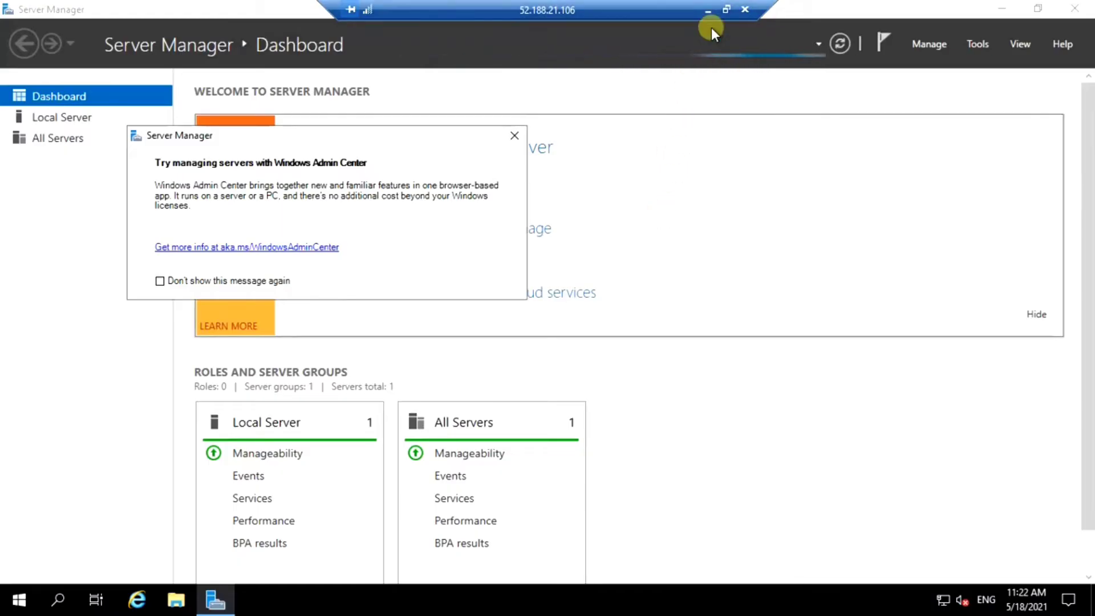
- Minimize the remote session and launch Notepad from the local search
{"action": "left_click", "coordinate": [707, 10]}
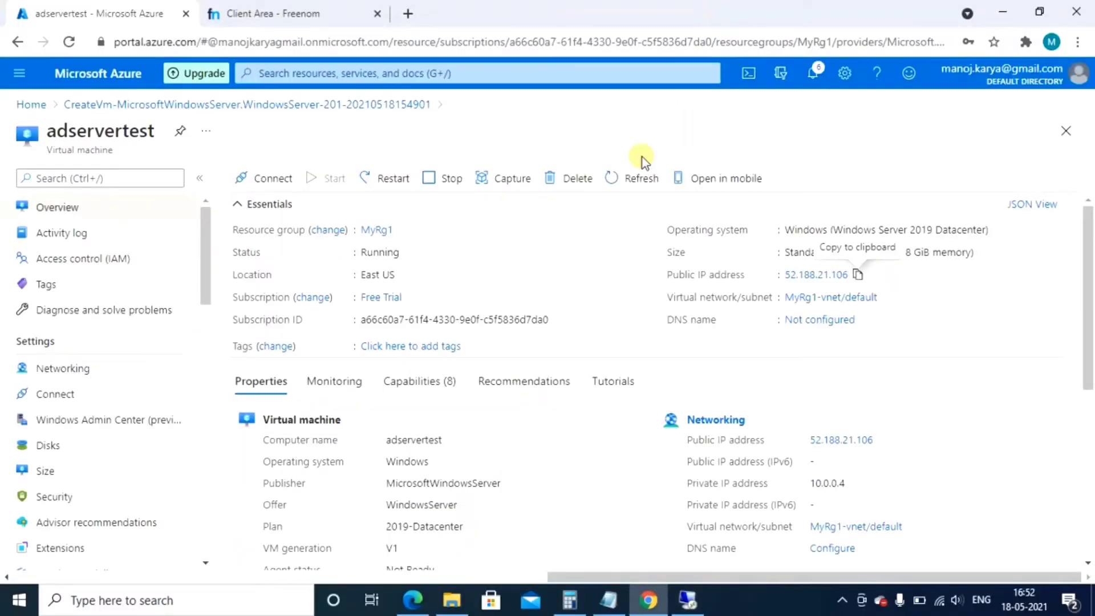
{"action": "left_click", "coordinate": [234, 599]}
{"action": "type", "text": "notepad"}
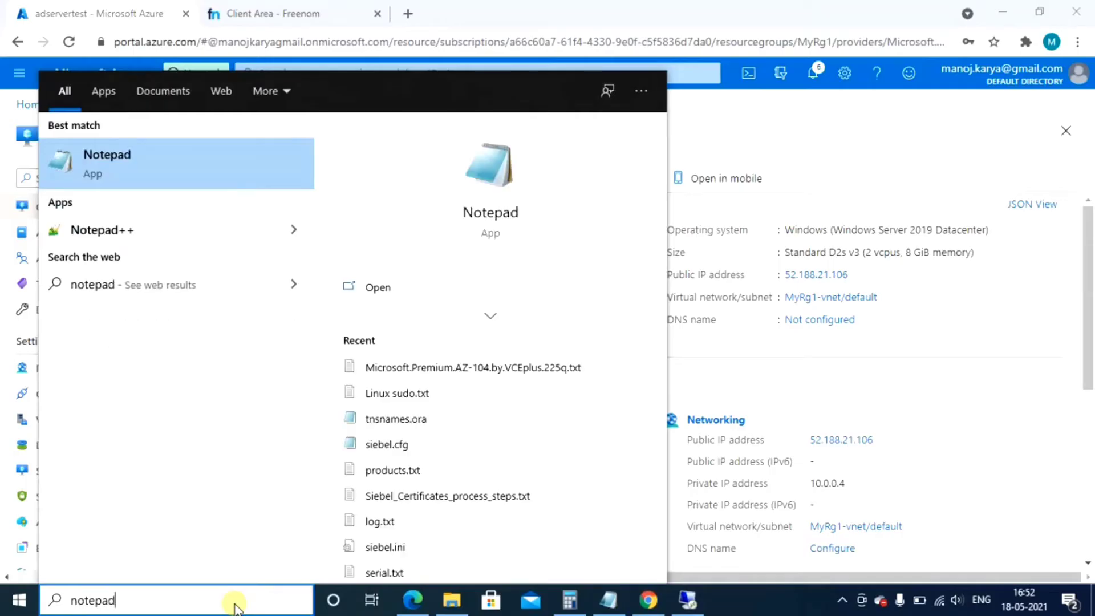
{"action": "key", "text": "Return"}
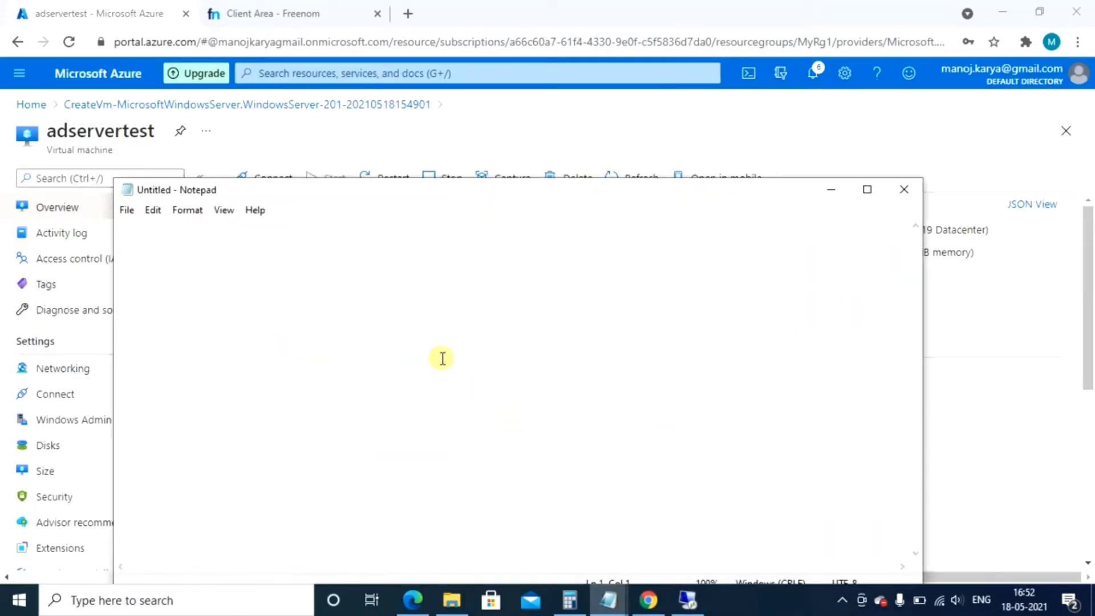
- Write az104manuleo.tk\useradmin in Notepad, copy it to the clipboard, and minimize Notepad
{"action": "type", "text": "az104manuleo.t"}
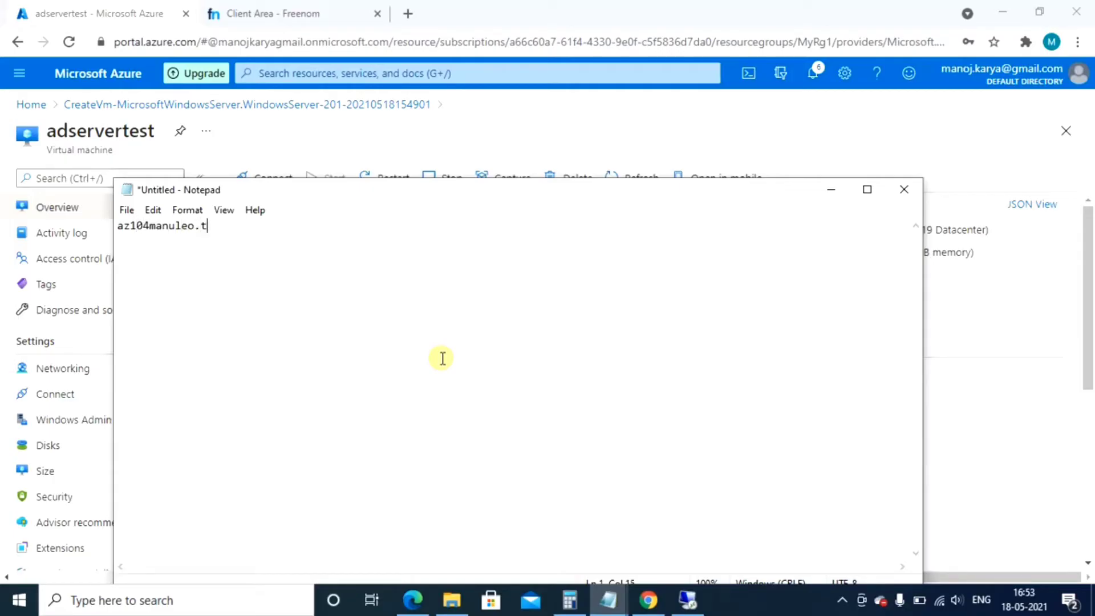
{"action": "type", "text": "k\\useradmin"}
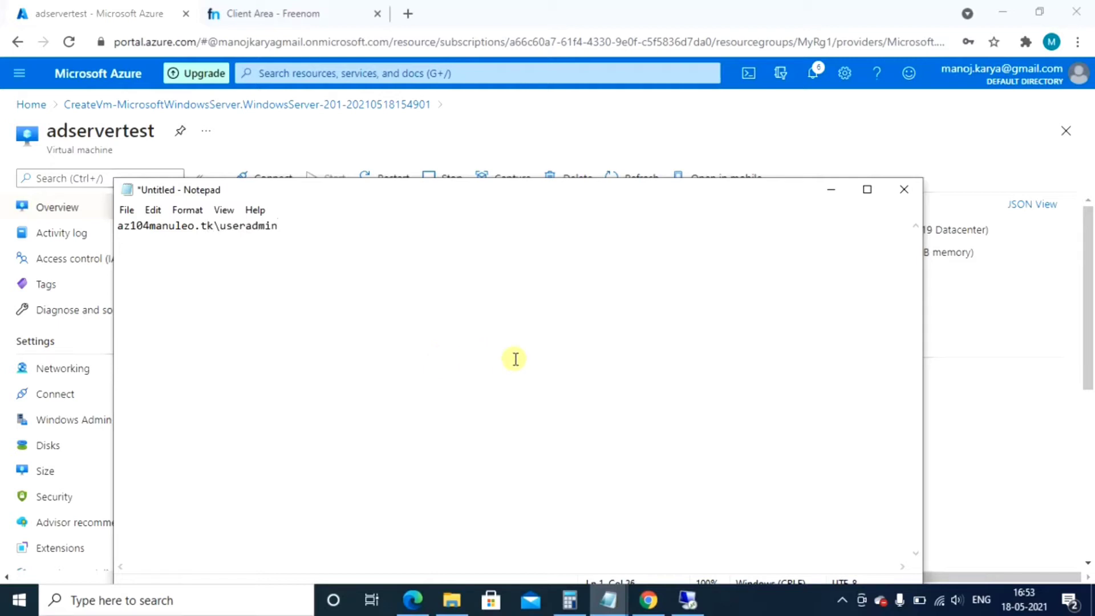
{"action": "left_click_drag", "start_coordinate": [279, 226], "coordinate": [121, 223]}
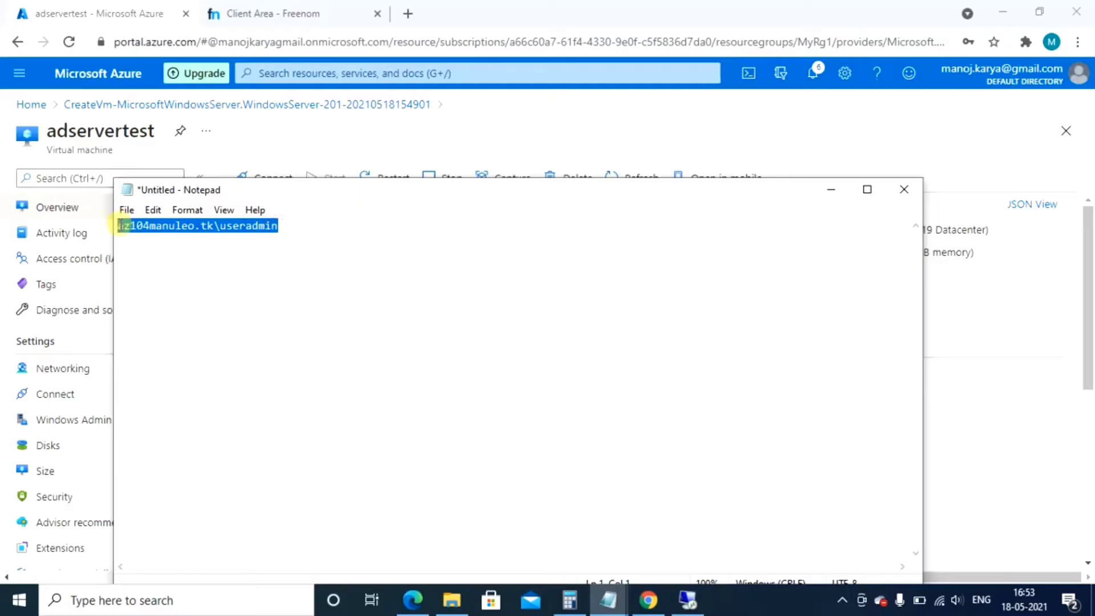
{"action": "right_click", "coordinate": [148, 227]}
{"action": "left_click", "coordinate": [214, 286]}
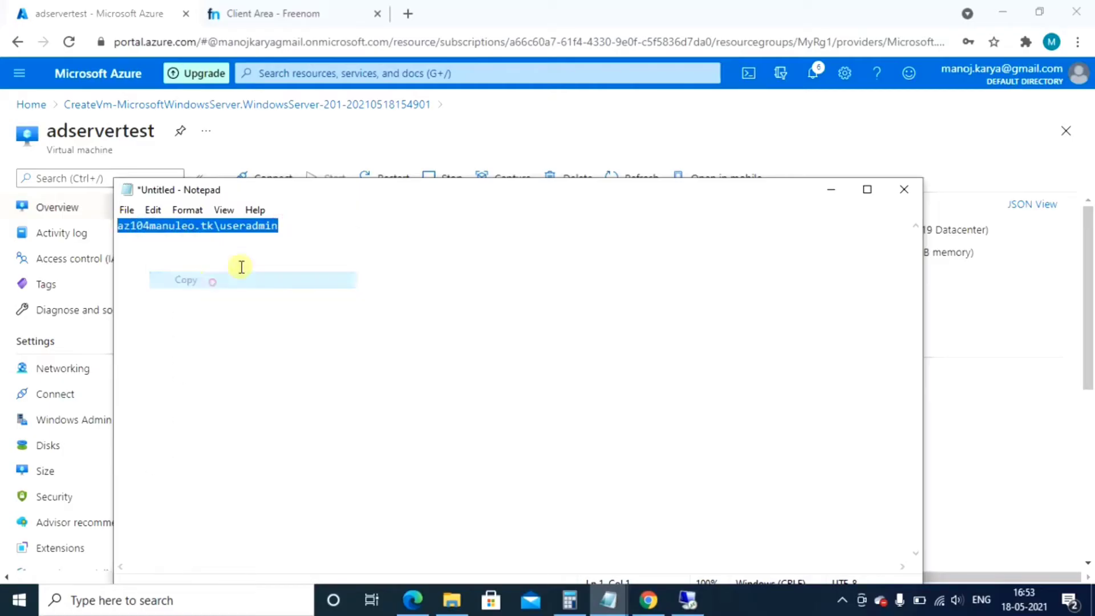
{"action": "left_click", "coordinate": [831, 189]}
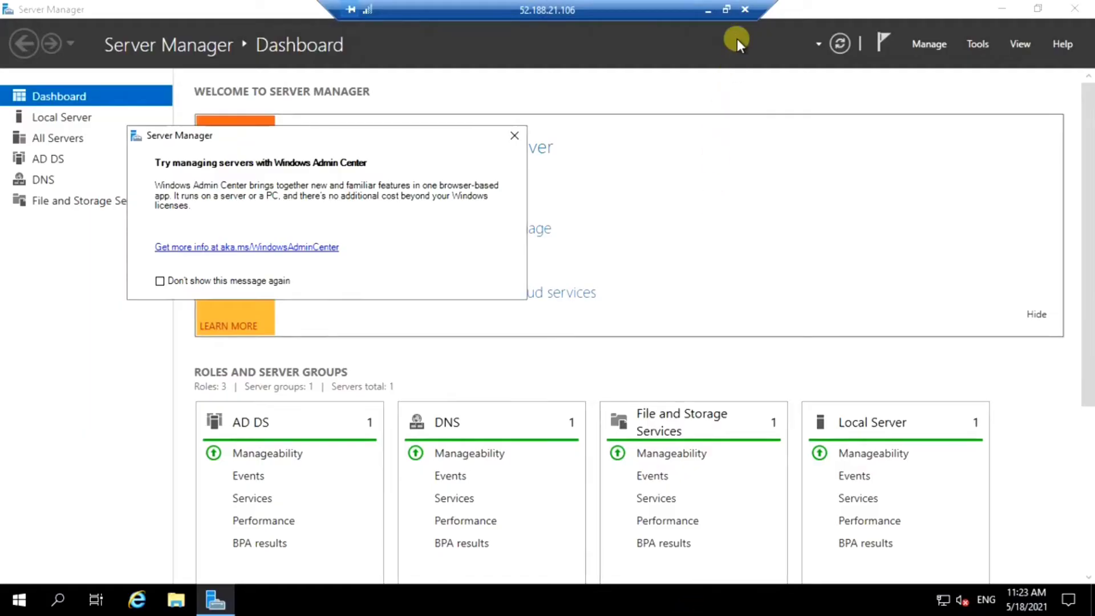
- Disconnect the current remote session and relaunch Remote Desktop Connection with mstsc
{"action": "left_click", "coordinate": [744, 9]}
{"action": "left_click", "coordinate": [588, 336]}
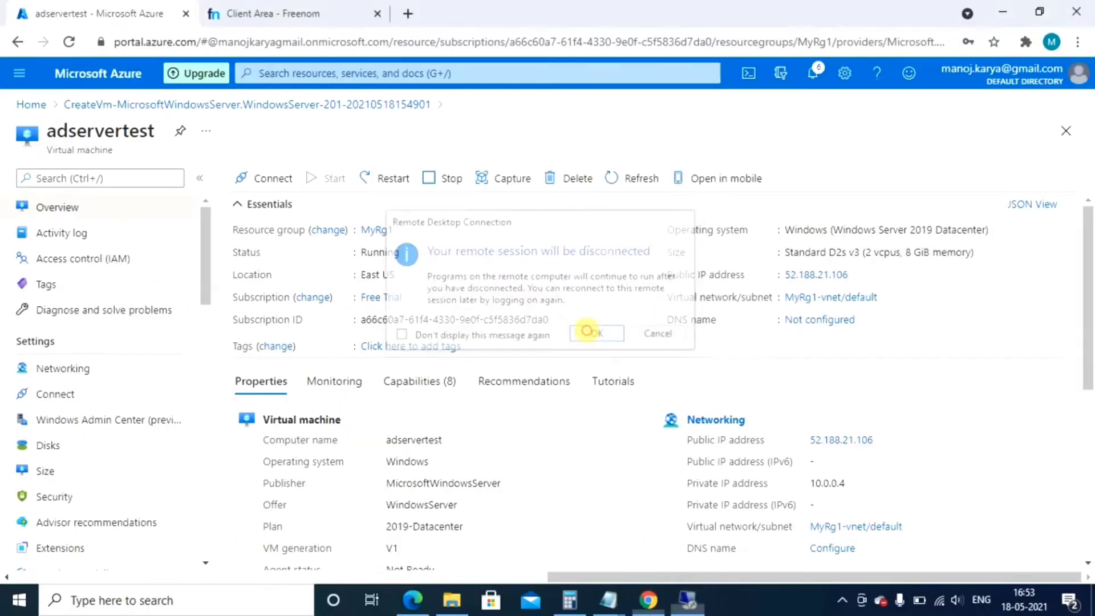
{"action": "left_click", "coordinate": [209, 606]}
{"action": "type", "text": "m"}
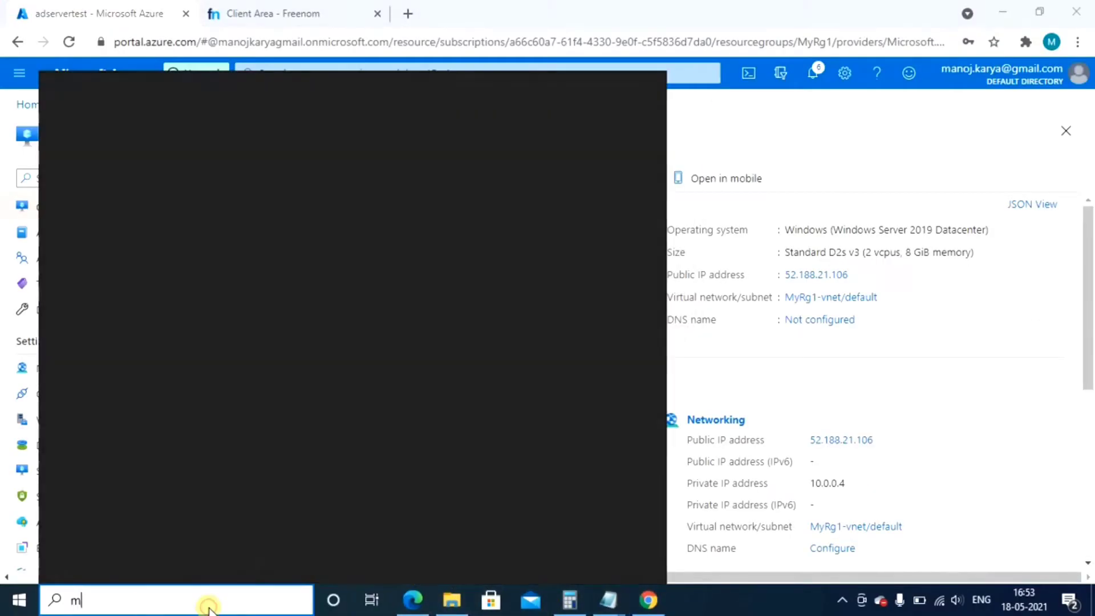
{"action": "type", "text": "sts"}
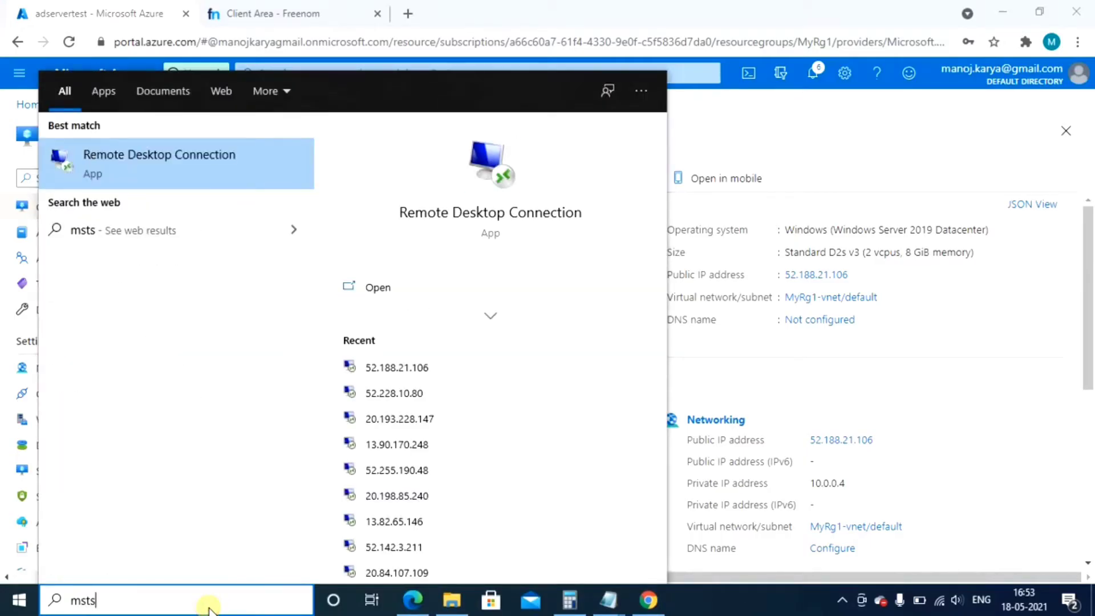
{"action": "key", "text": "Return"}
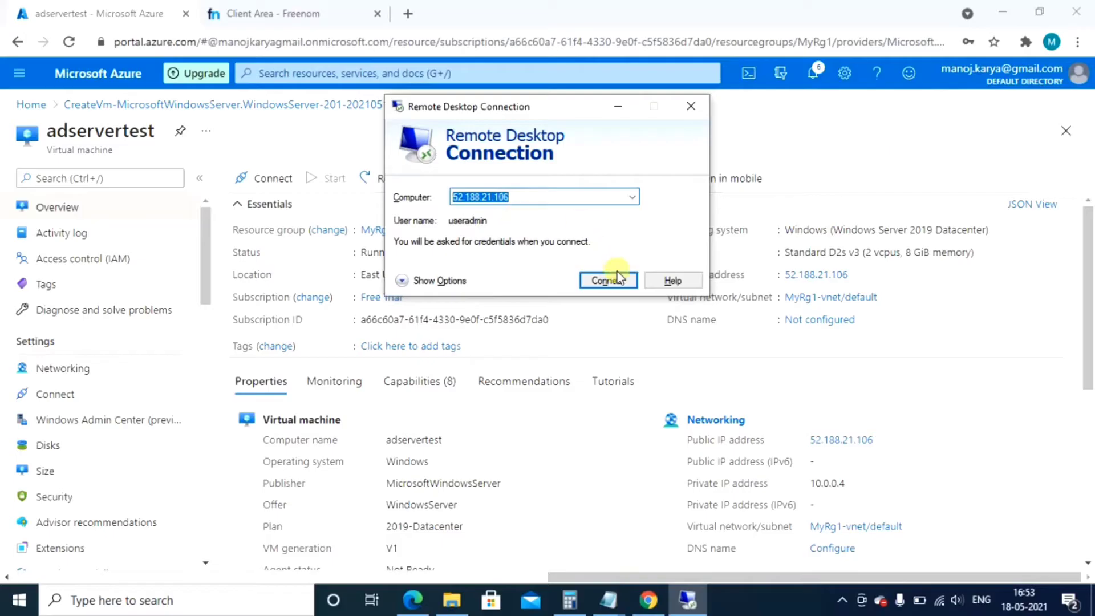
- Connect to 52.188.21.106 with the pasted domain user name and password, accepting the certificate warning
{"action": "left_click", "coordinate": [439, 281]}
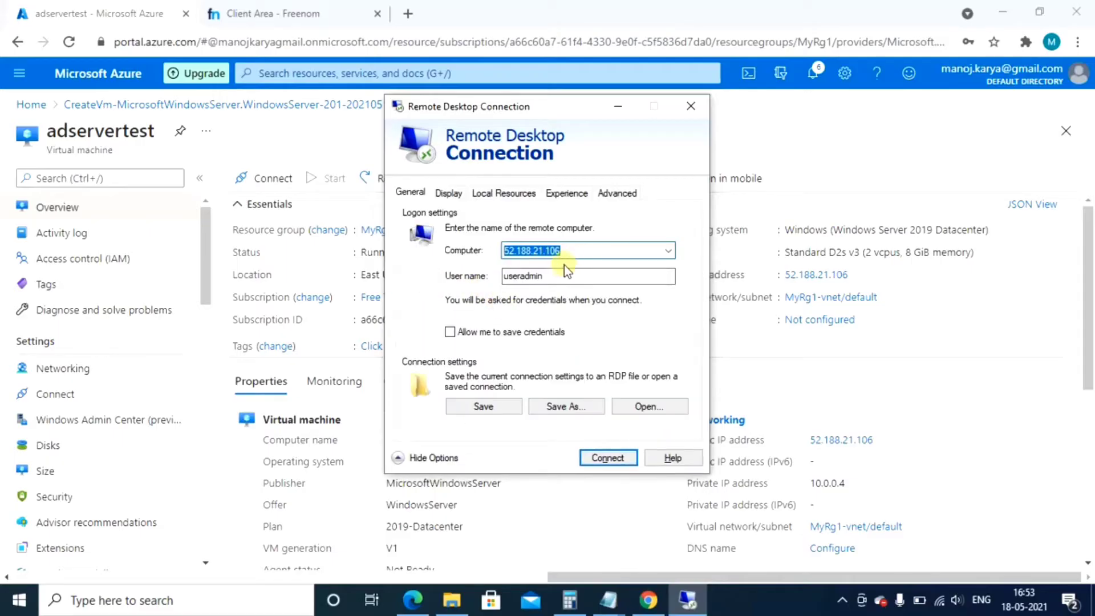
{"action": "key", "text": "Tab"}
{"action": "key", "text": "ctrl+v"}
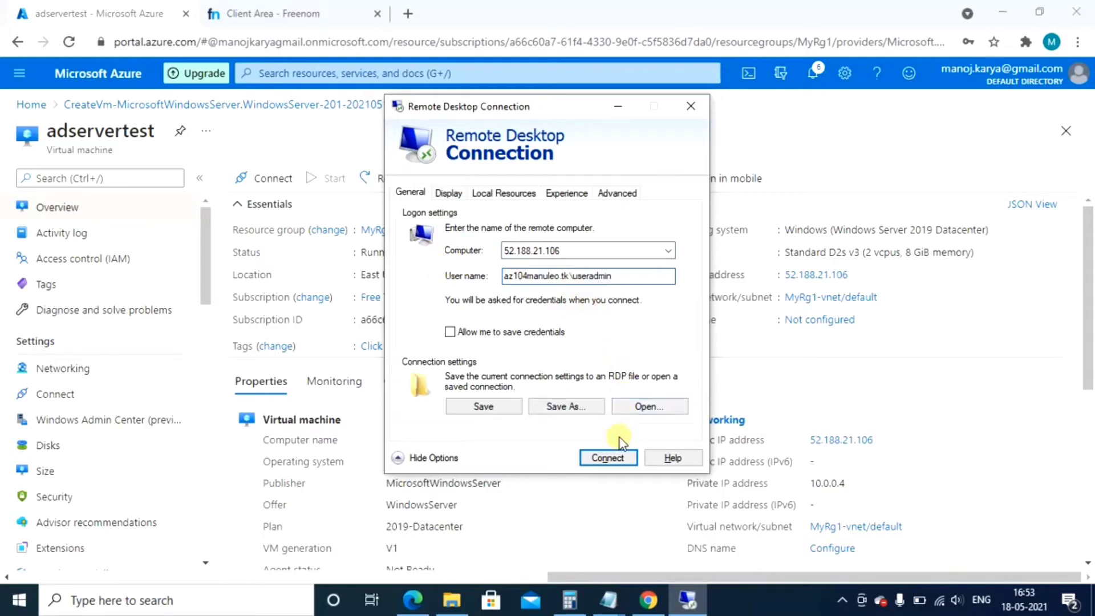
{"action": "left_click", "coordinate": [608, 457]}
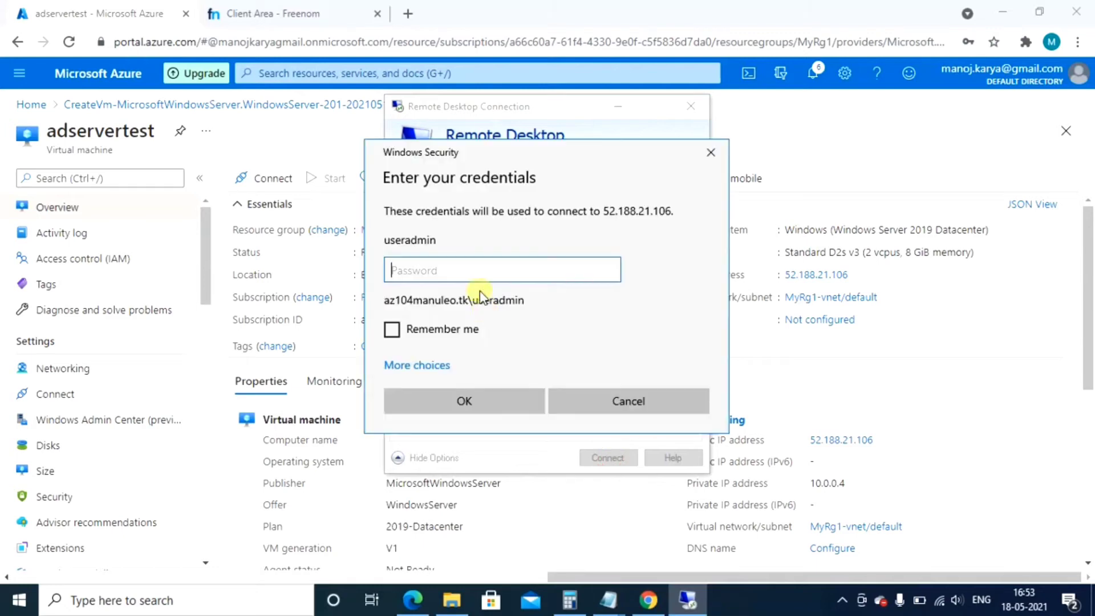
{"action": "type", "text": "p"}
{"action": "key", "text": "BackSpace"}
{"action": "type", "text": "p"}
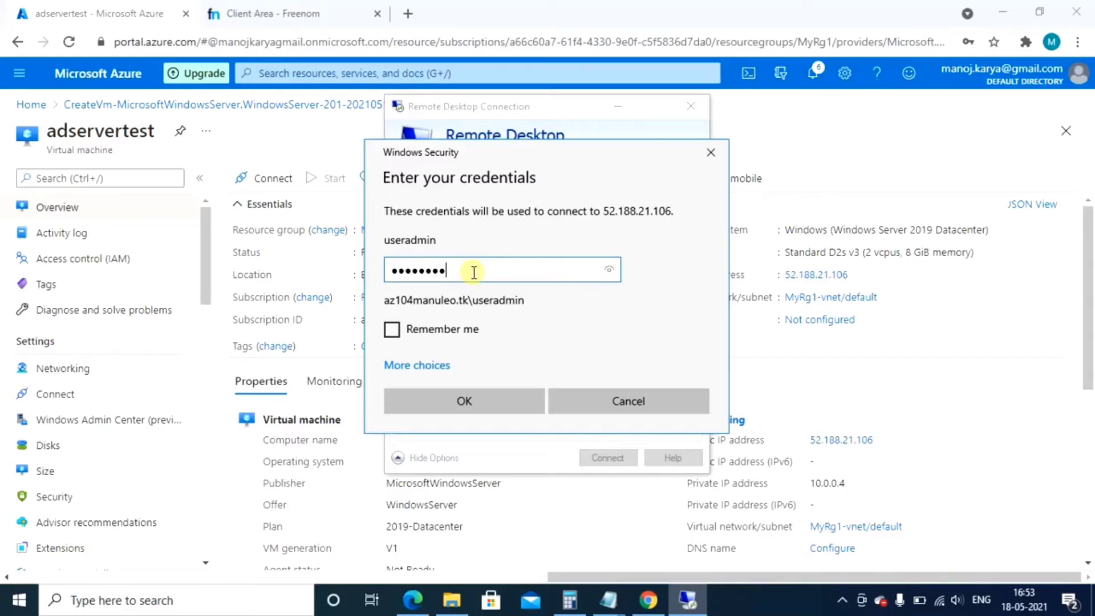
{"action": "key", "text": "Return"}
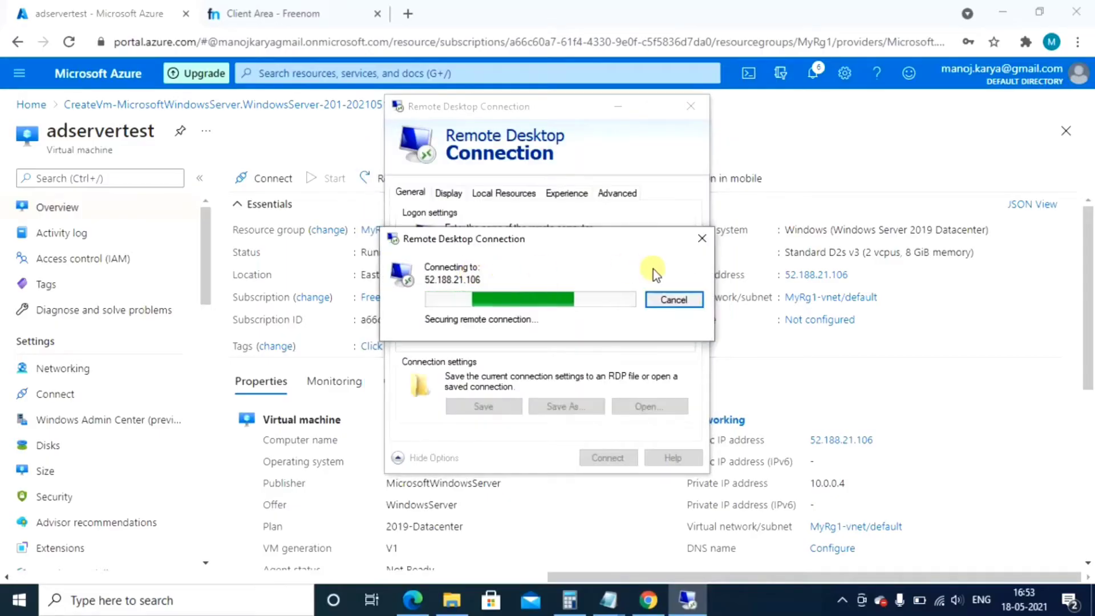
{"action": "left_click", "coordinate": [590, 425]}
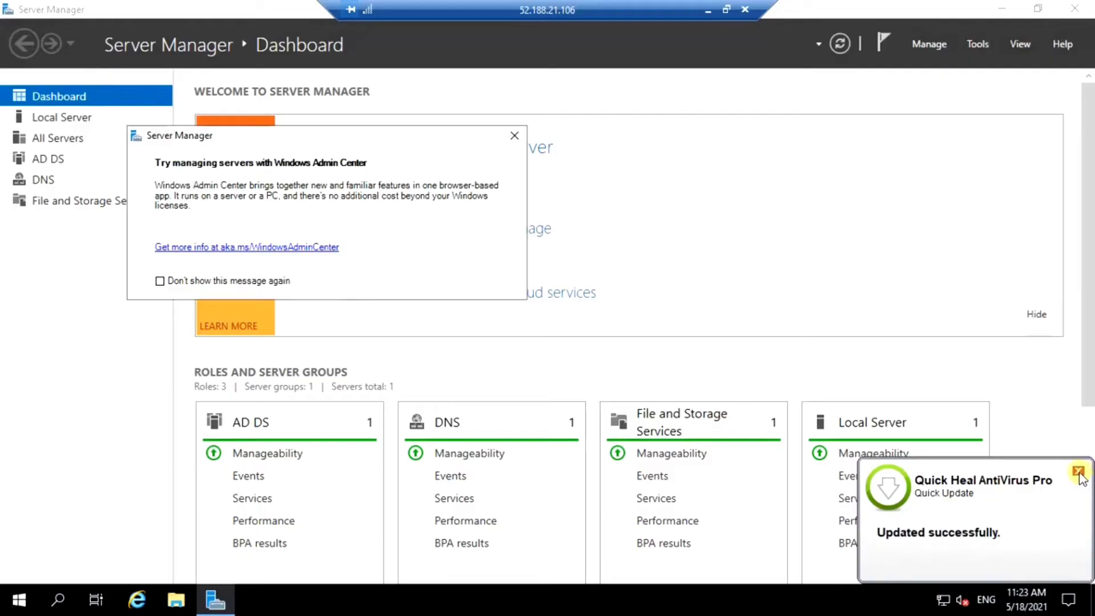
- Dismiss the antivirus toast and Windows Admin Center popup, then launch Active Directory Sites and Services
{"action": "left_click", "coordinate": [1078, 471]}
{"action": "left_click", "coordinate": [514, 135]}
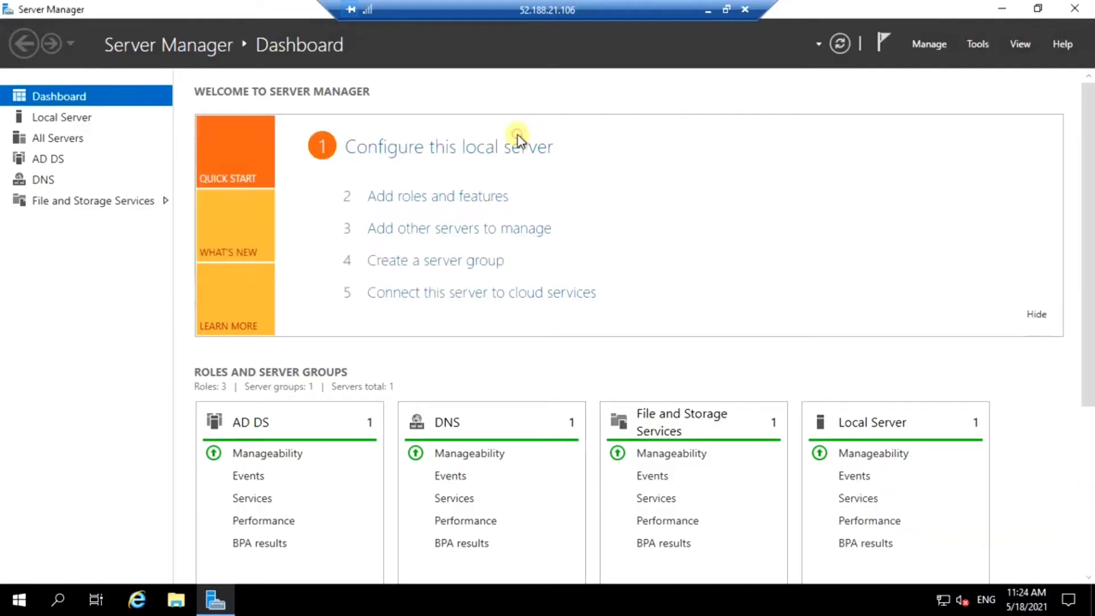
{"action": "left_click", "coordinate": [984, 41]}
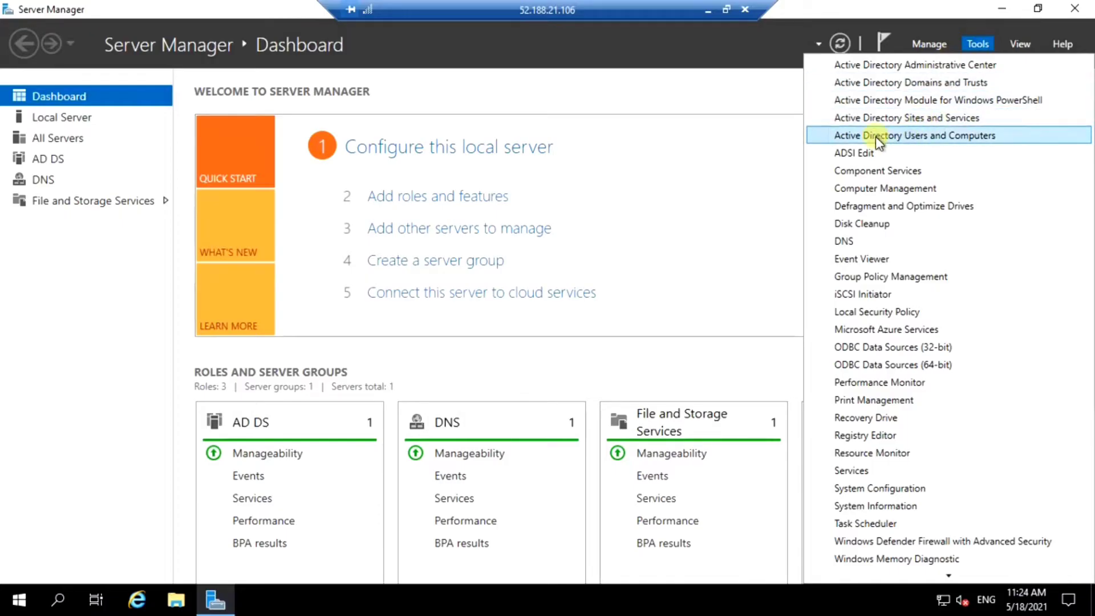
{"action": "left_click", "coordinate": [904, 119]}
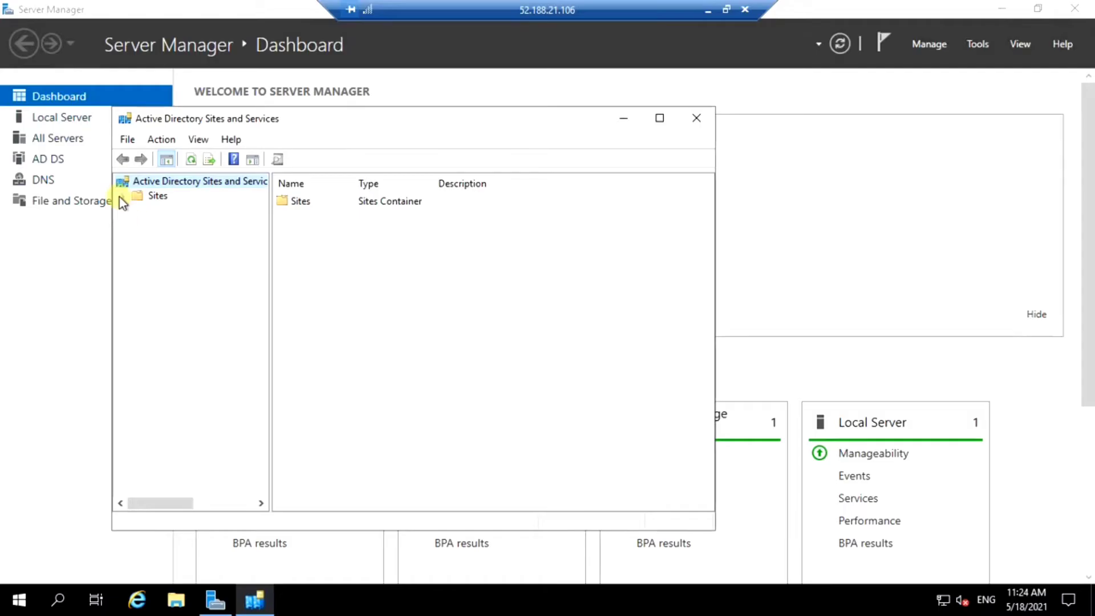
- Expand Sites down to Default-First-Site-Name Servers to find adservertest, then close the console
{"action": "left_click", "coordinate": [120, 196]}
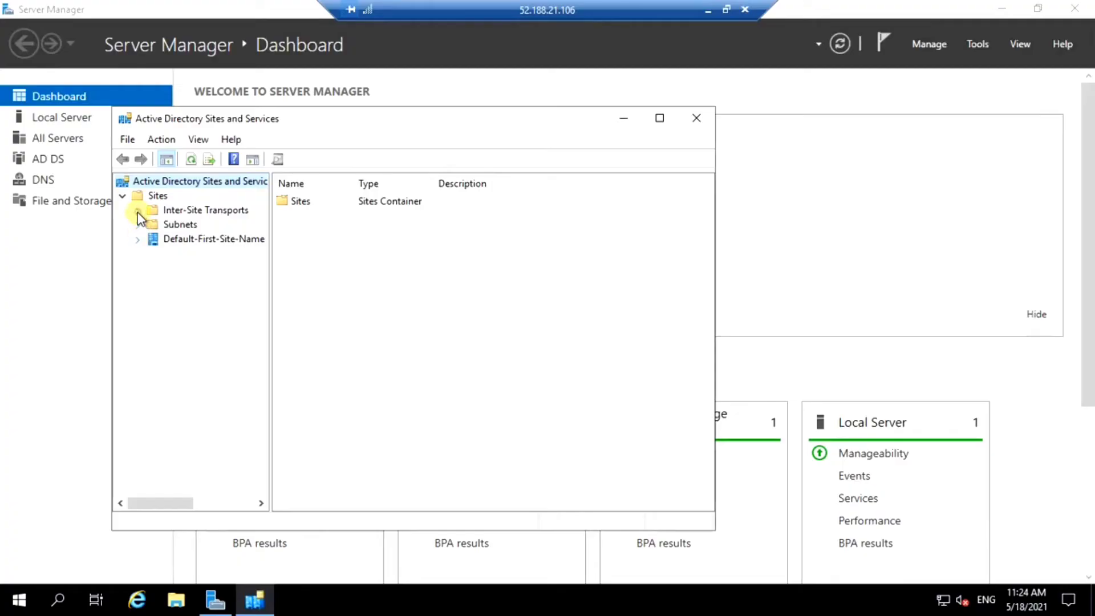
{"action": "left_click", "coordinate": [138, 211]}
{"action": "left_click", "coordinate": [138, 269]}
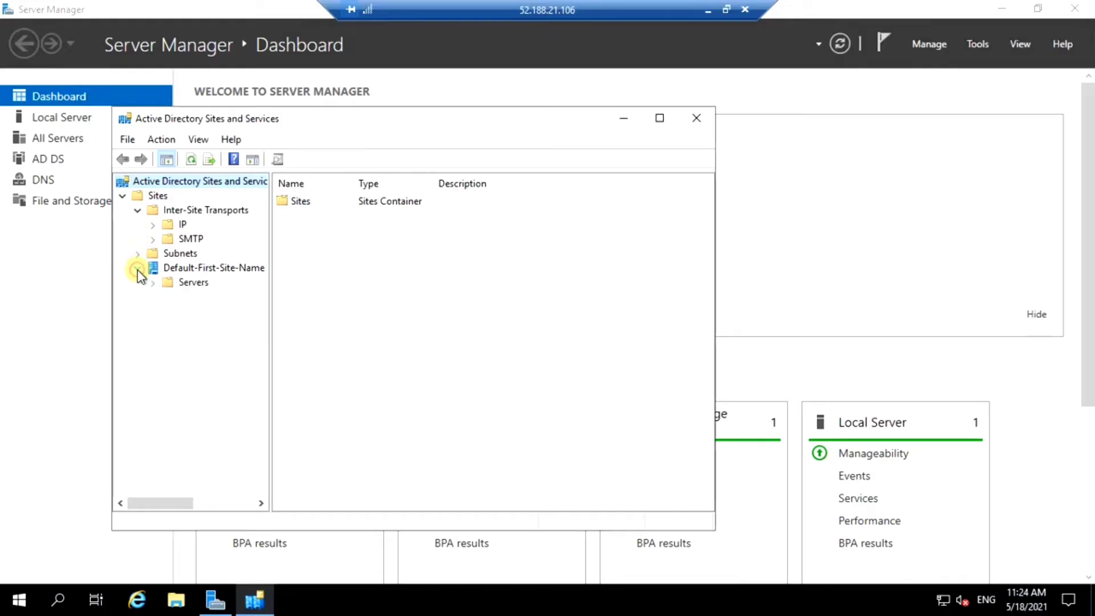
{"action": "left_click", "coordinate": [152, 284]}
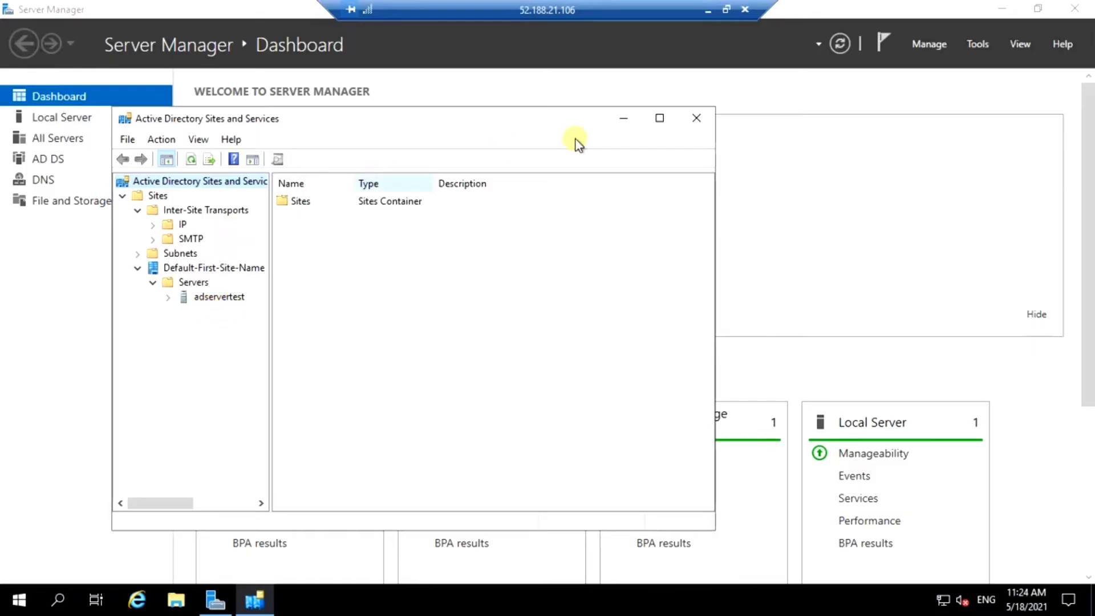
{"action": "left_click", "coordinate": [696, 118]}
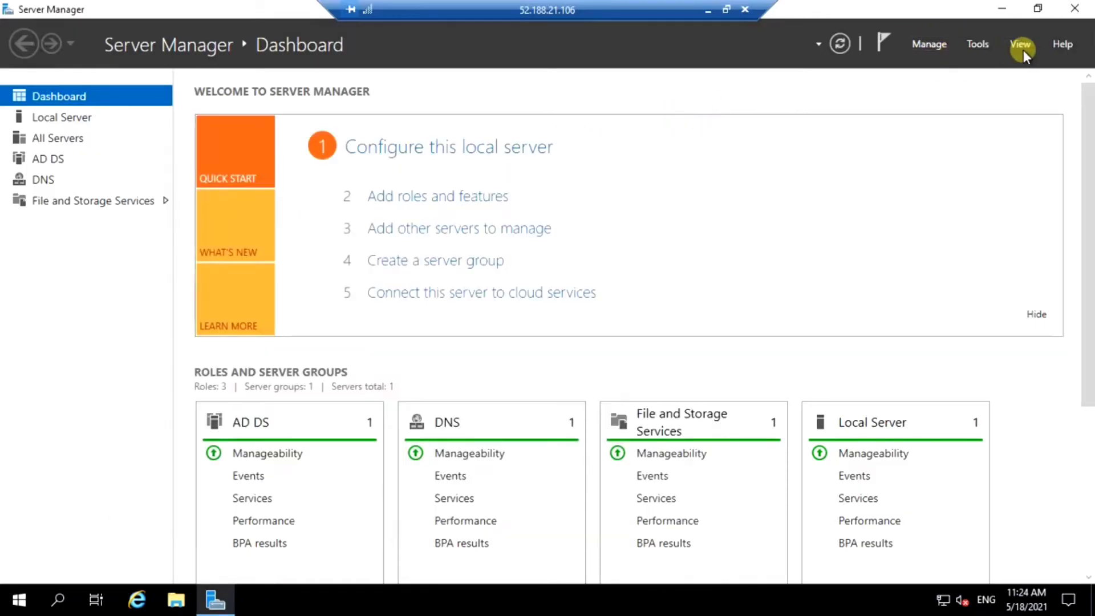
{"action": "left_click", "coordinate": [983, 44]}
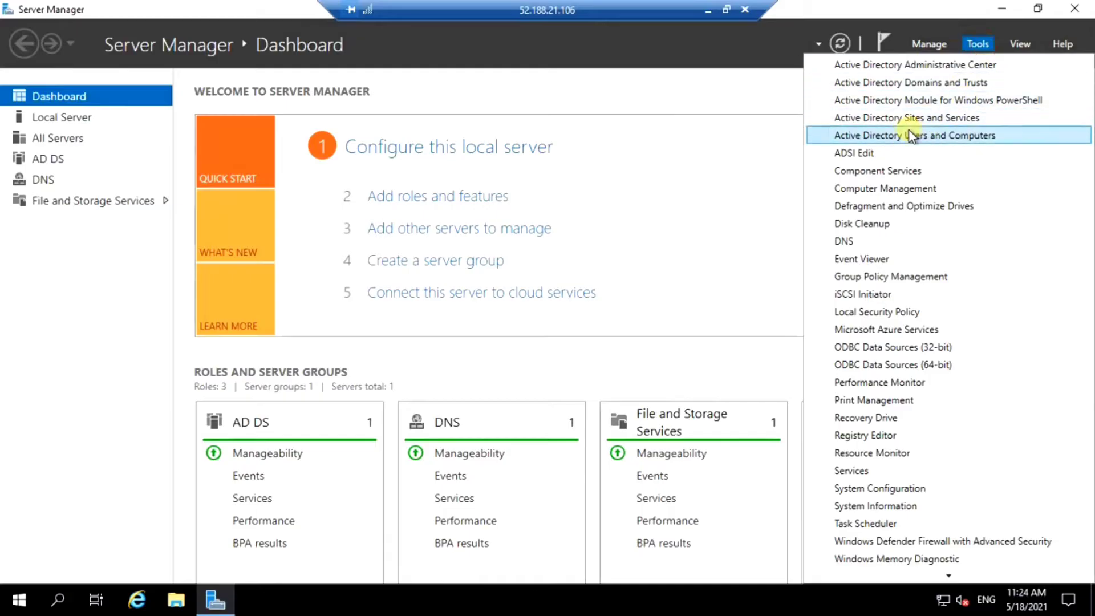
- In Active Directory Users and Computers, add organizational unit Fianance under the az104manuleo.tk domain
{"action": "left_click", "coordinate": [971, 140]}
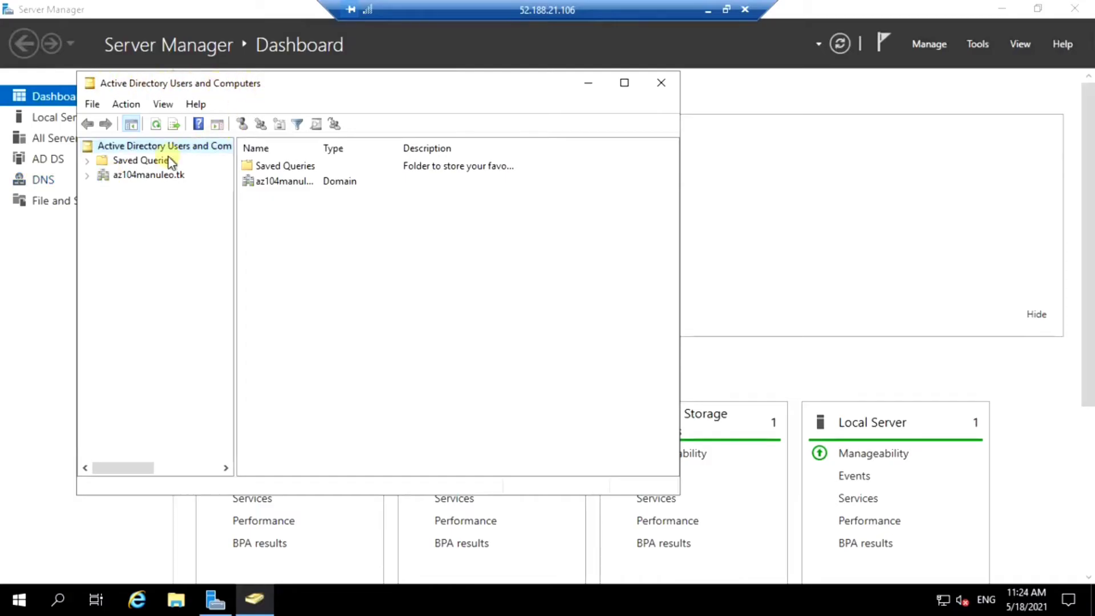
{"action": "left_click", "coordinate": [86, 177]}
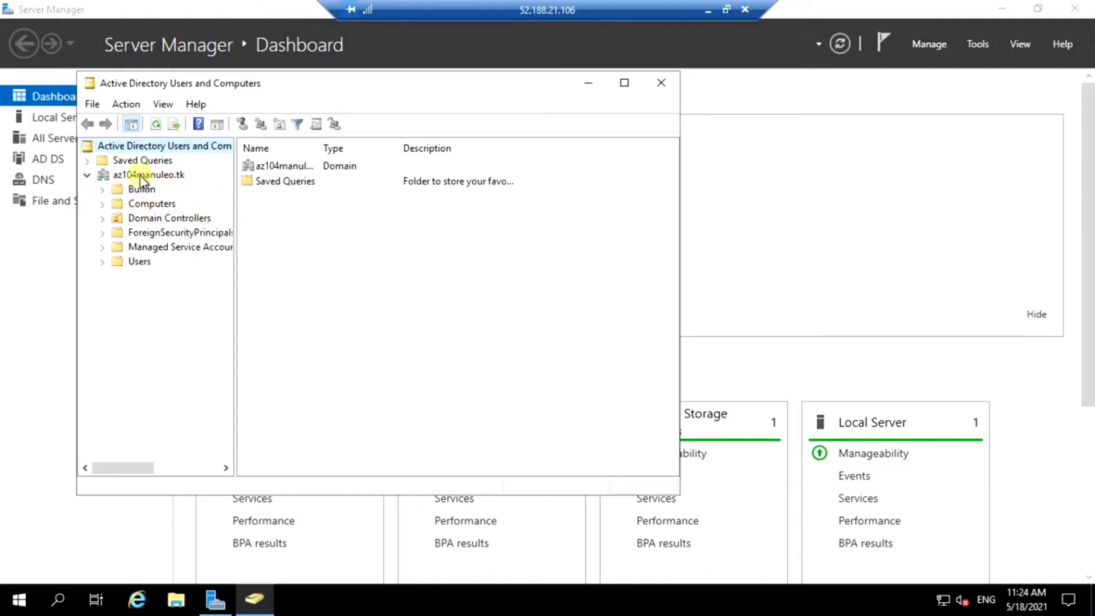
{"action": "right_click", "coordinate": [147, 176]}
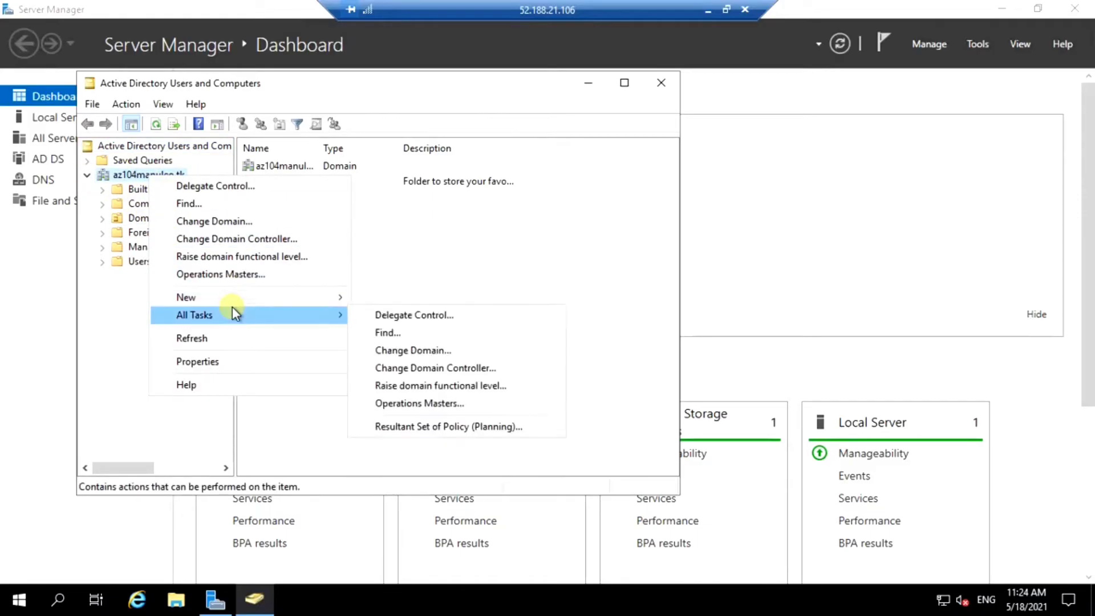
{"action": "mouse_move", "coordinate": [239, 306]}
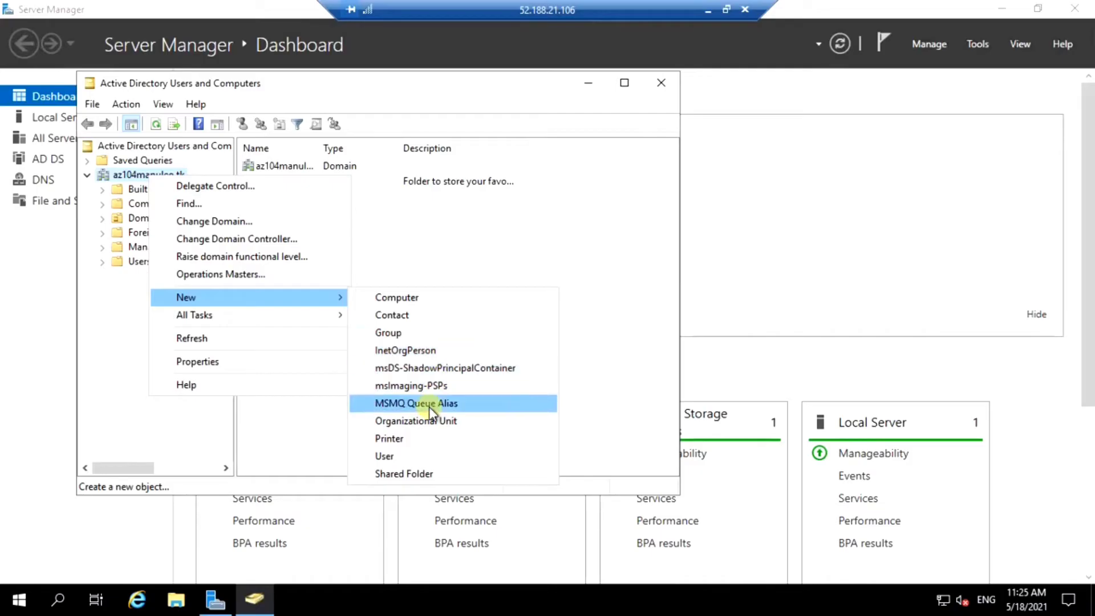
{"action": "left_click", "coordinate": [426, 422]}
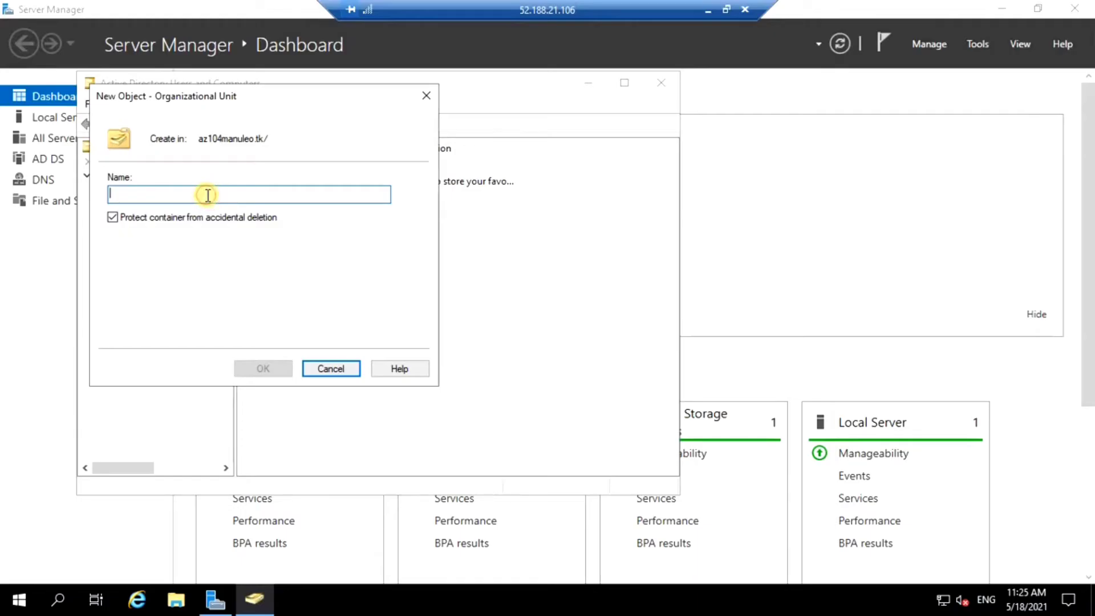
{"action": "type", "text": "ians"}
{"action": "key", "text": "BackSpace"}
{"action": "type", "text": "F"}
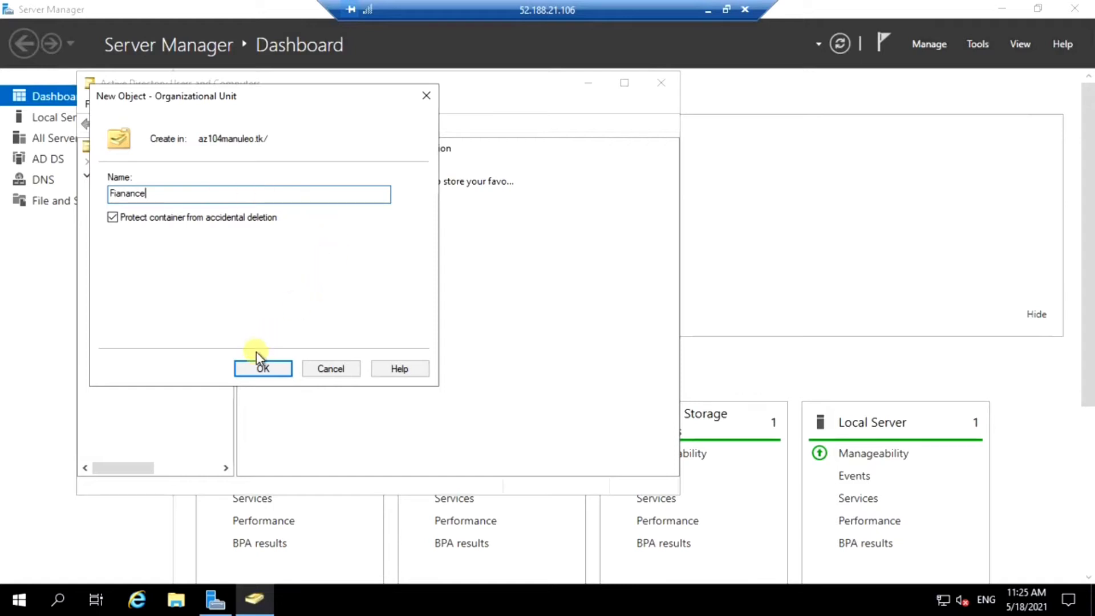
{"action": "left_click", "coordinate": [256, 370]}
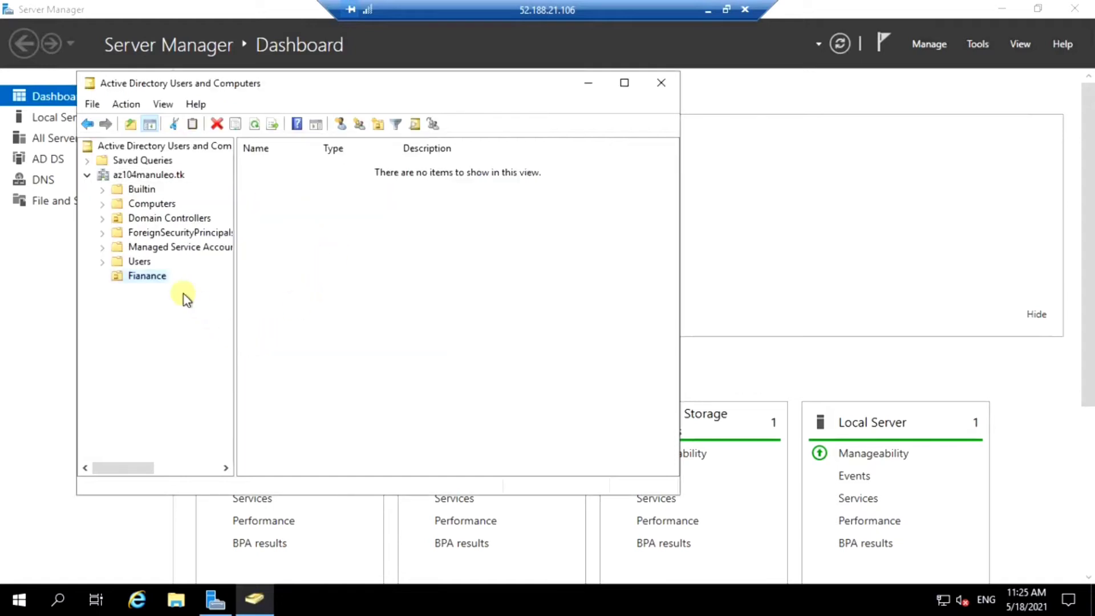
- Add organizational unit Mareketing under az104manuleo.tk through New > Organizational Unit
{"action": "right_click", "coordinate": [138, 178]}
{"action": "mouse_move", "coordinate": [203, 299]}
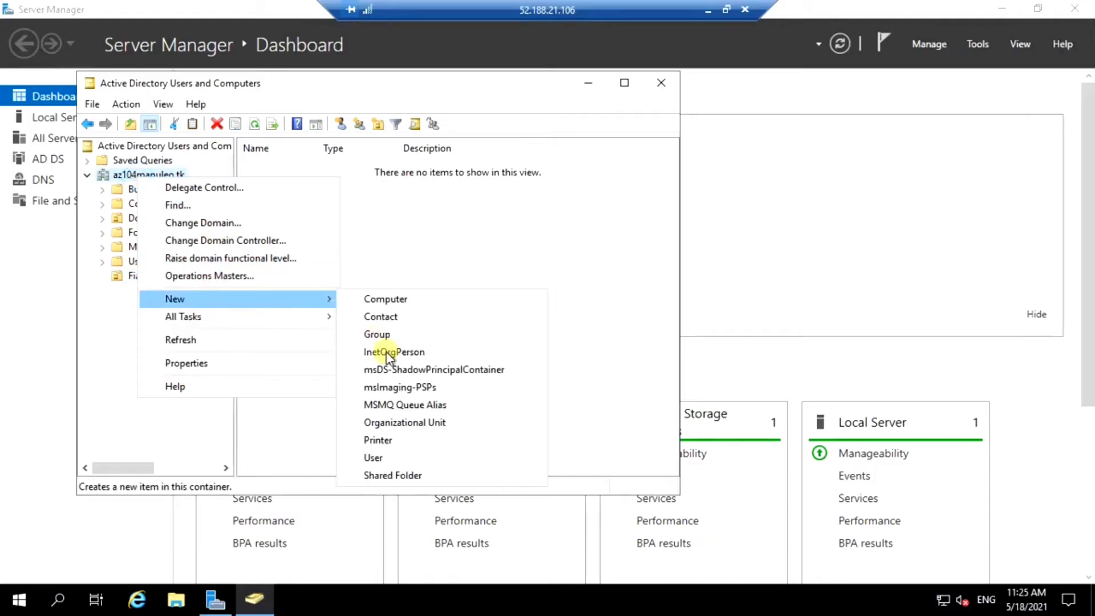
{"action": "left_click", "coordinate": [403, 422]}
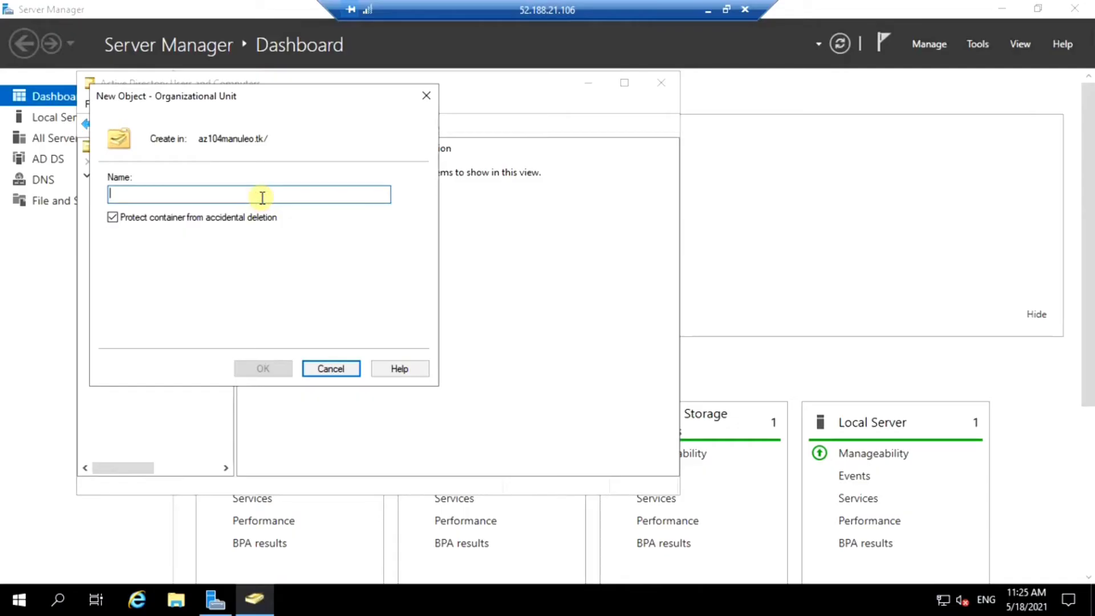
{"action": "type", "text": "Marekeint"}
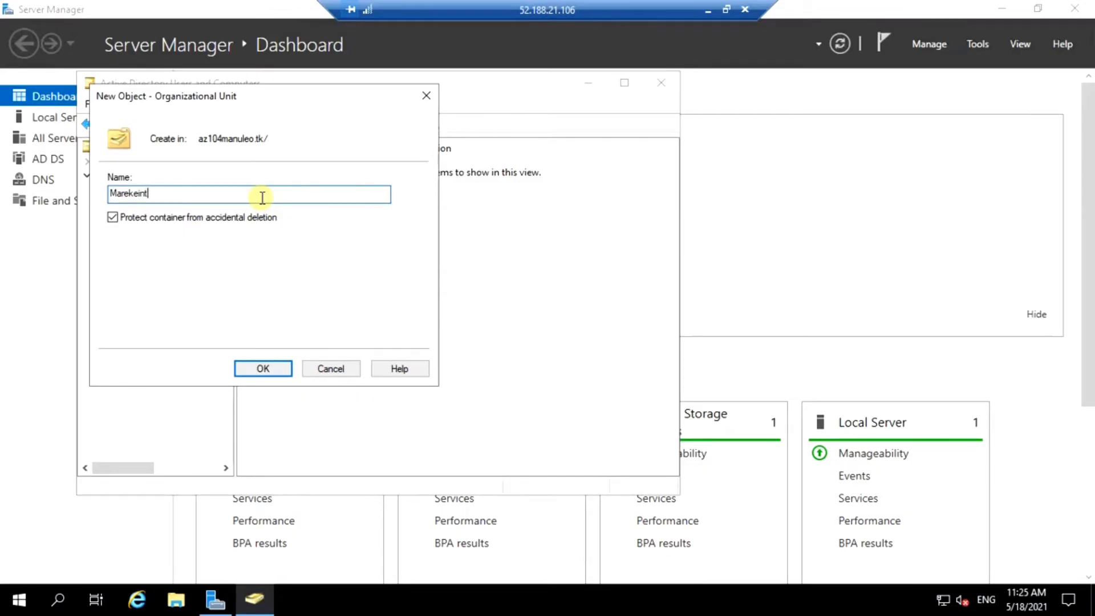
{"action": "key", "text": "BackSpace"}
{"action": "key", "text": "BackSpace"}
{"action": "key", "text": "BackSpace"}
{"action": "type", "text": "ting"}
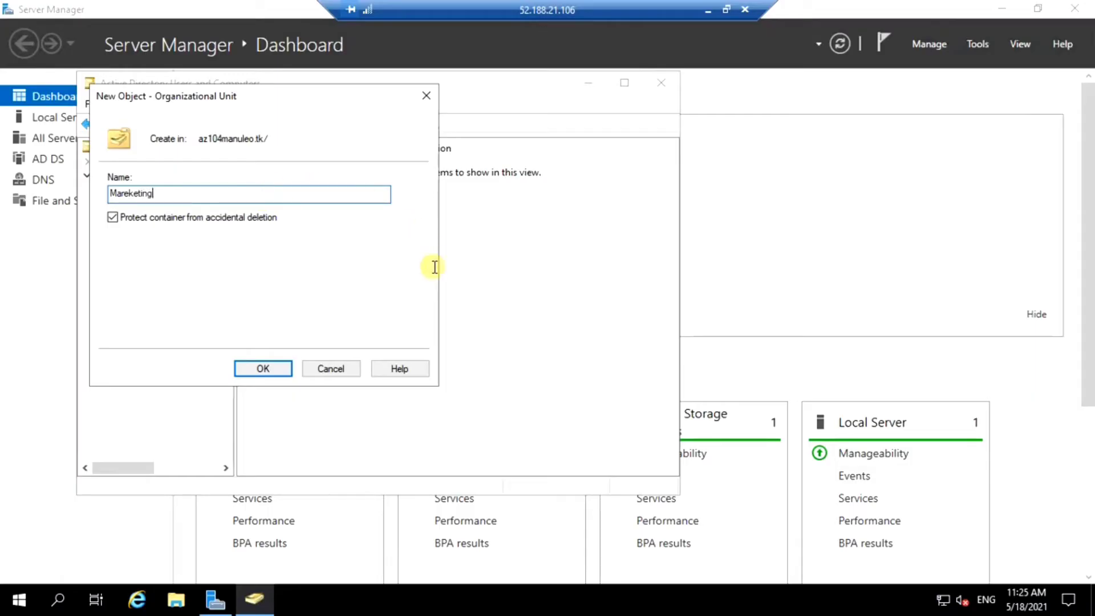
{"action": "left_click", "coordinate": [261, 369]}
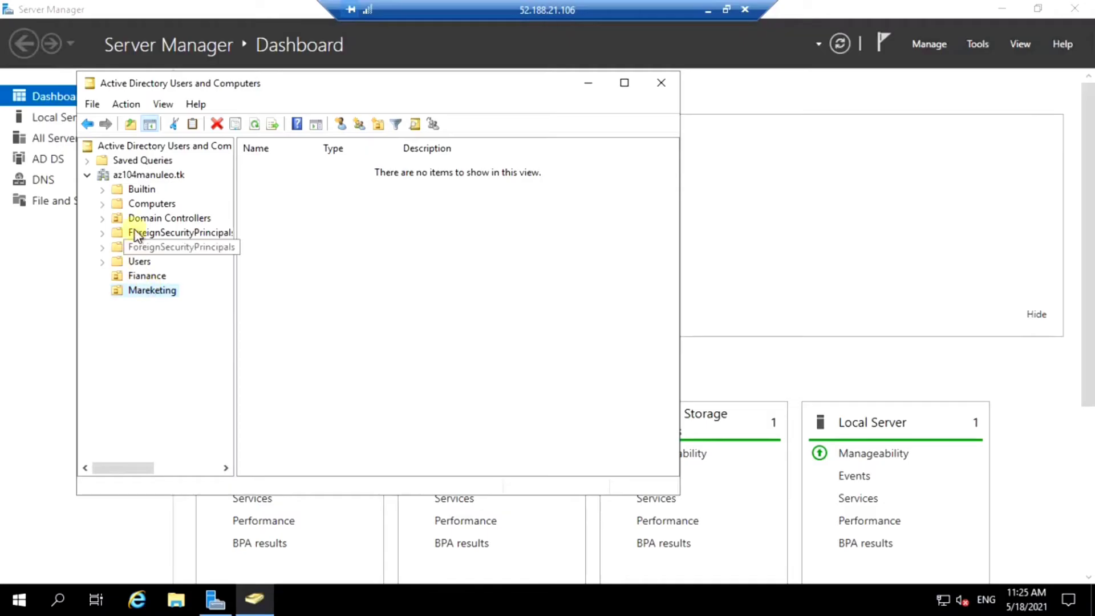
- Start a new group in the Fianance OU, type a partial name, then close the dialog
{"action": "right_click", "coordinate": [145, 276]}
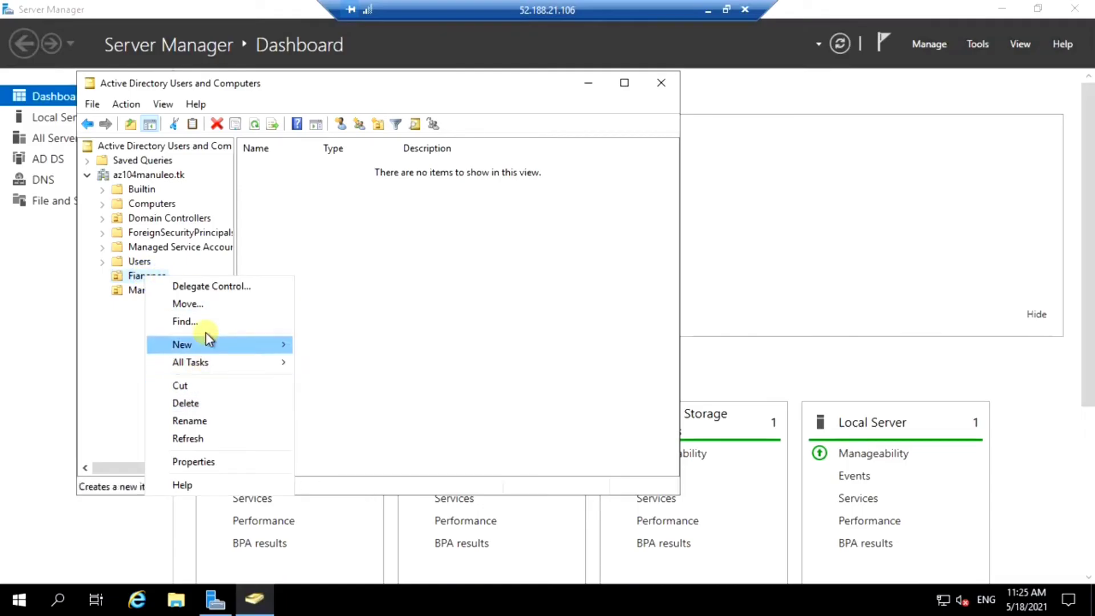
{"action": "mouse_move", "coordinate": [198, 346]}
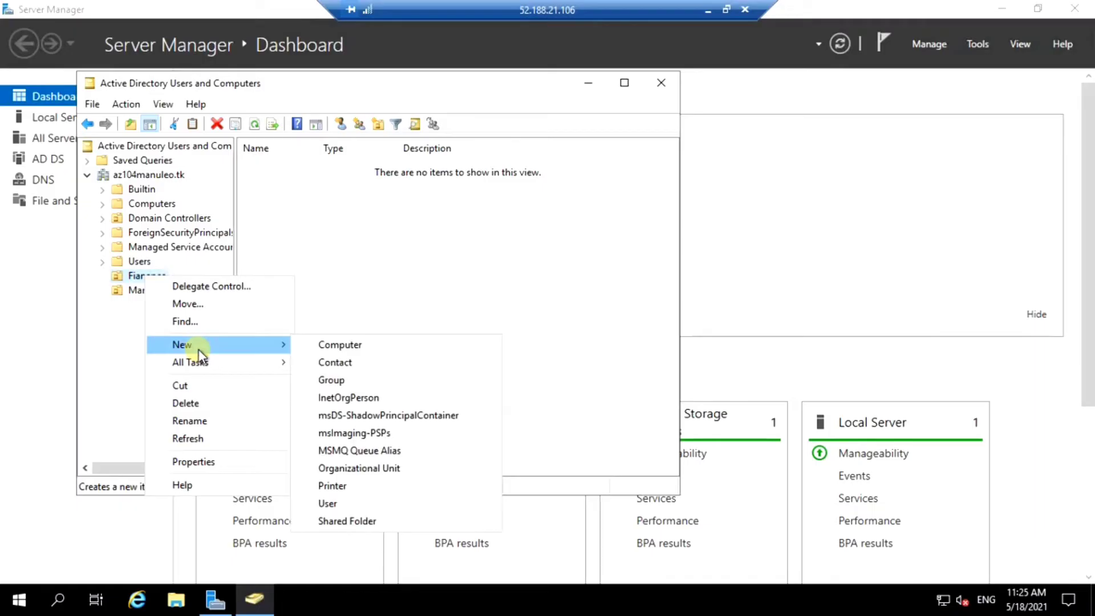
{"action": "left_click", "coordinate": [336, 380]}
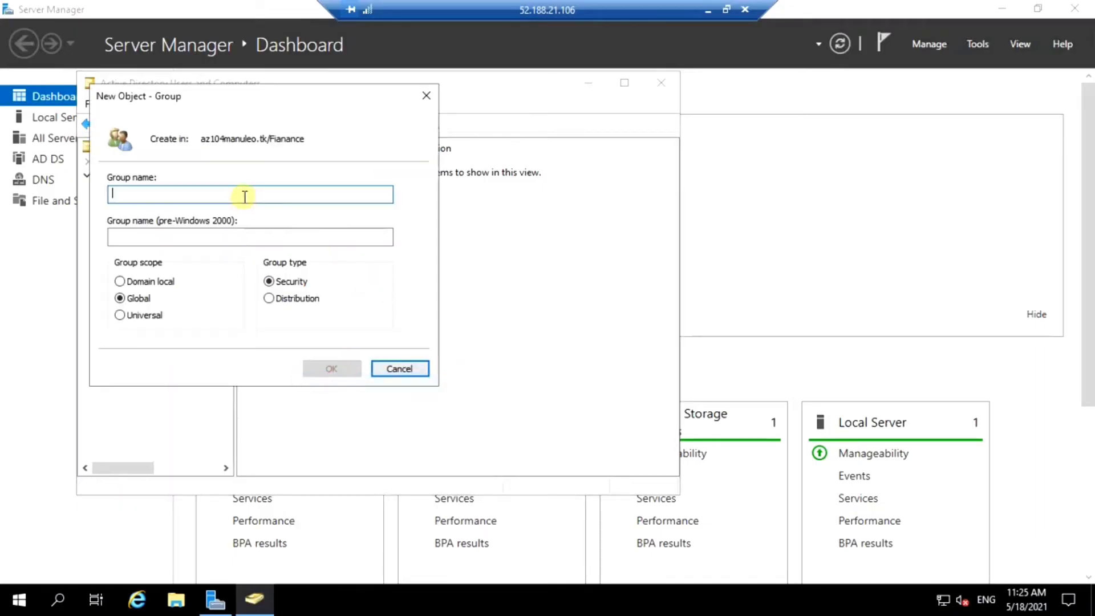
{"action": "left_click_drag", "start_coordinate": [267, 100], "coordinate": [546, 129]}
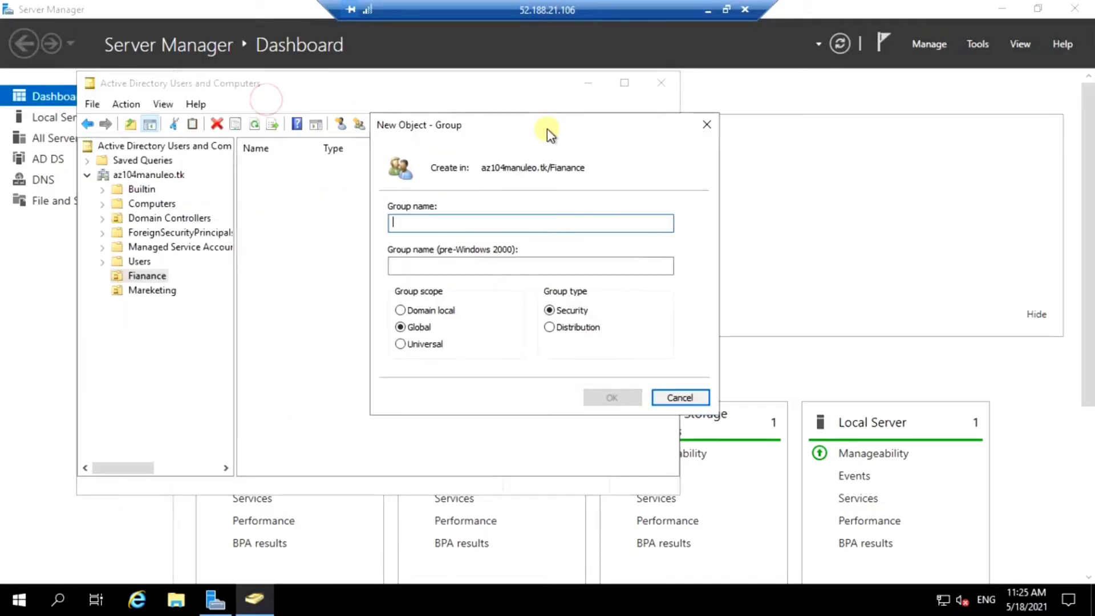
{"action": "type", "text": "My Fi"}
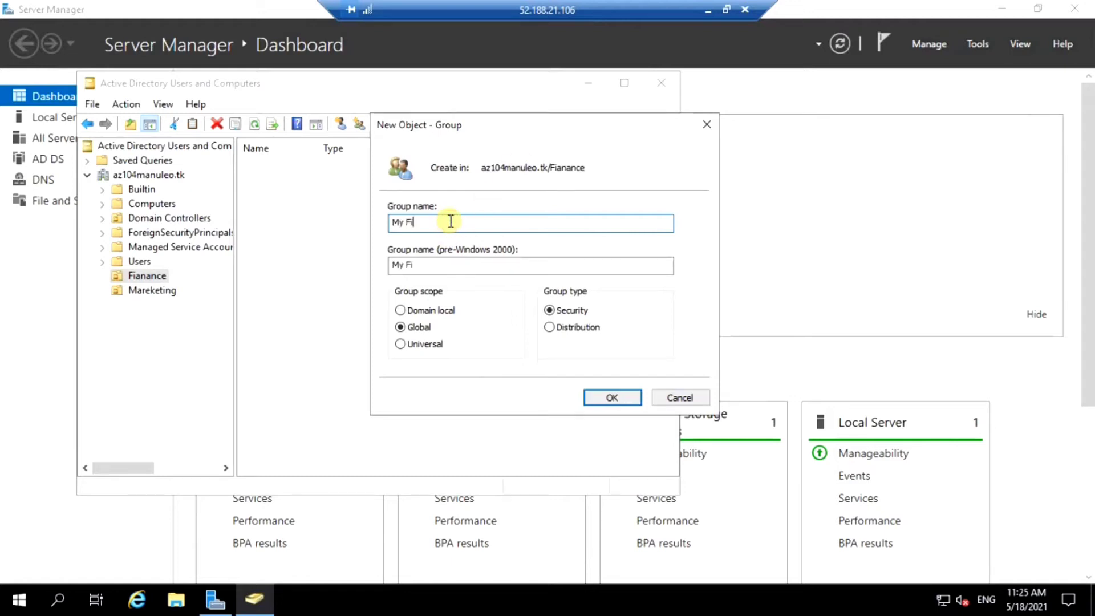
{"action": "type", "text": "e"}
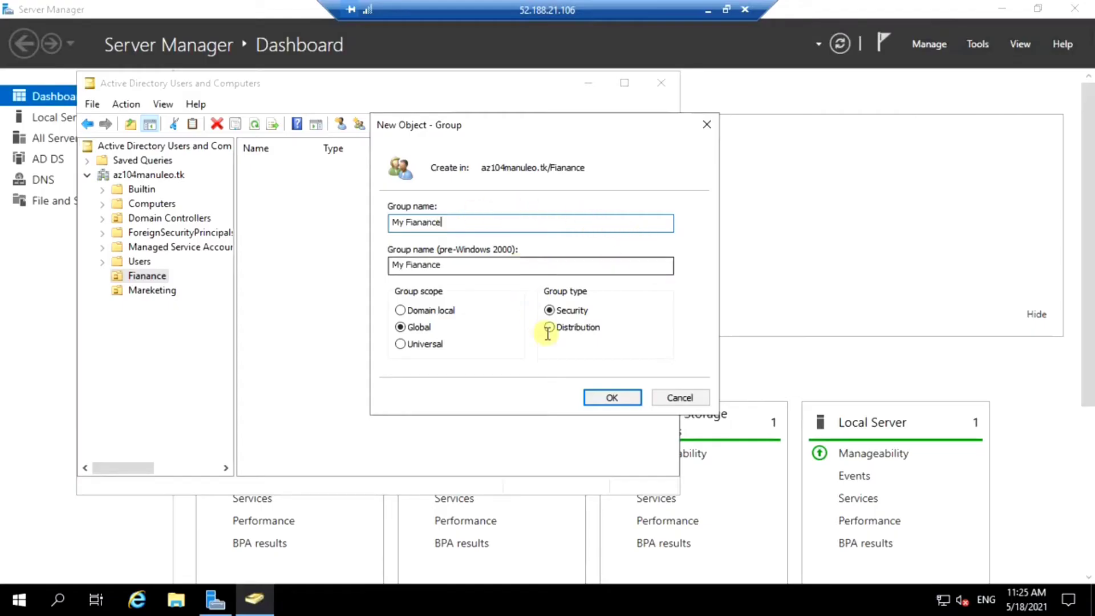
{"action": "left_click", "coordinate": [612, 397]}
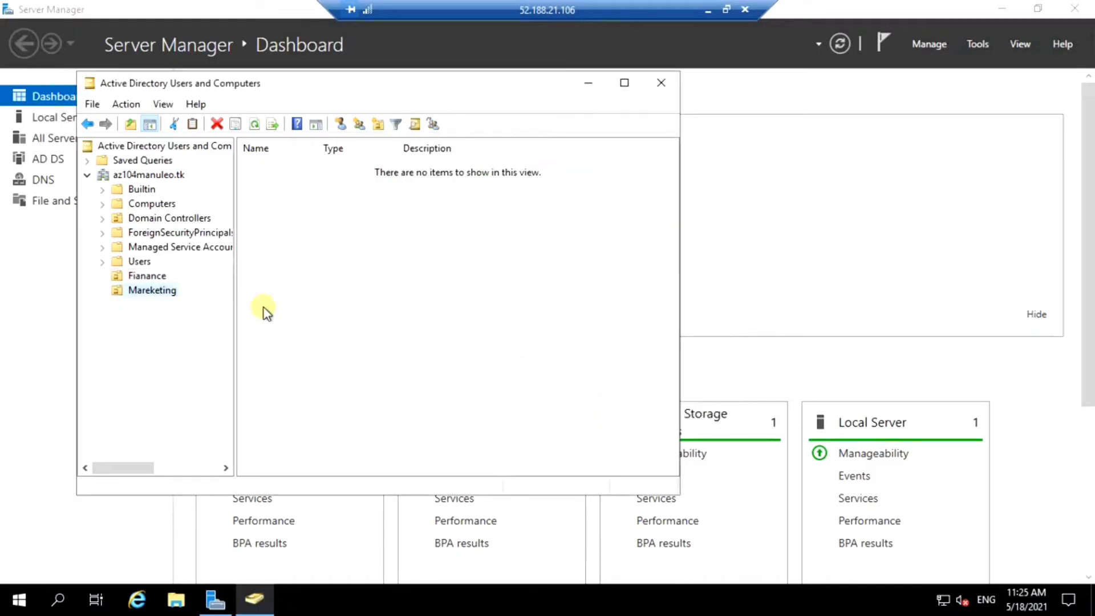
- Create the My Marketing group in the Mareketing OU, then view the Fianance OU's contents
{"action": "right_click", "coordinate": [150, 292]}
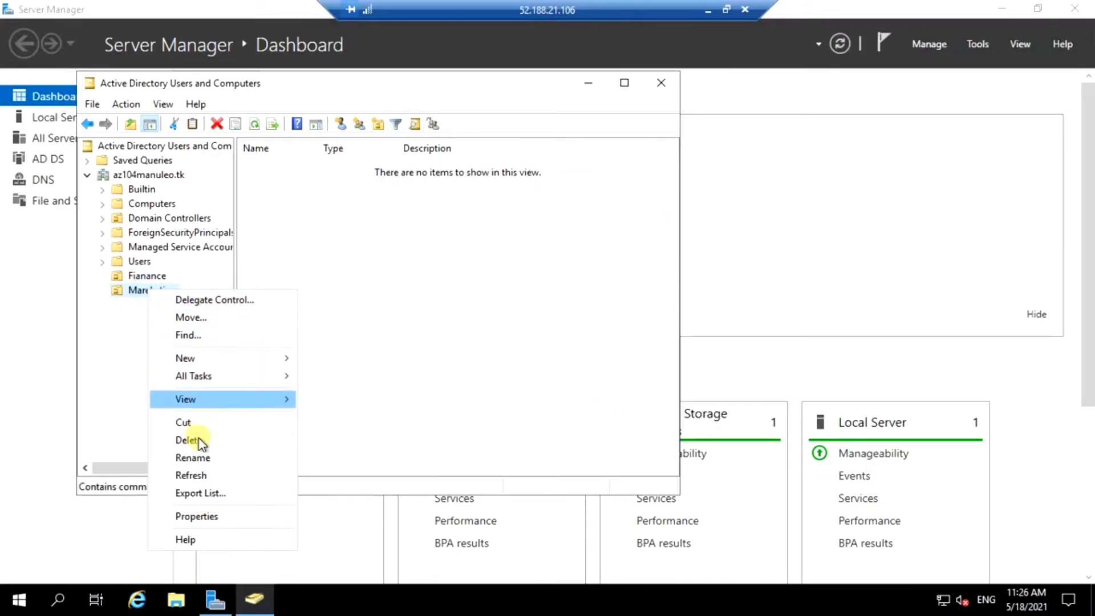
{"action": "mouse_move", "coordinate": [215, 361]}
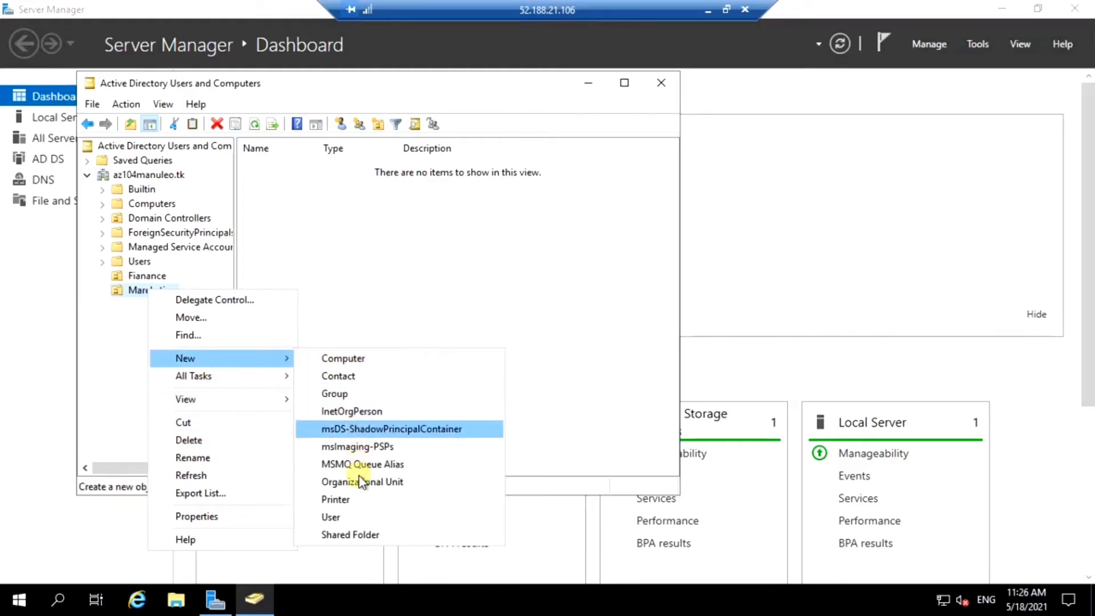
{"action": "left_click", "coordinate": [342, 392]}
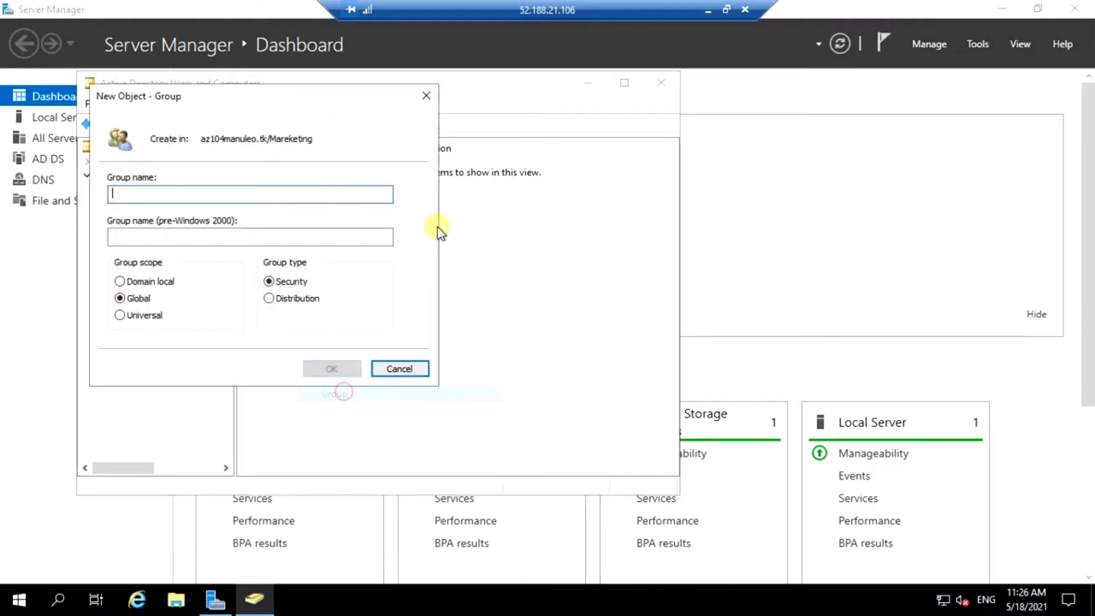
{"action": "type", "text": "M"}
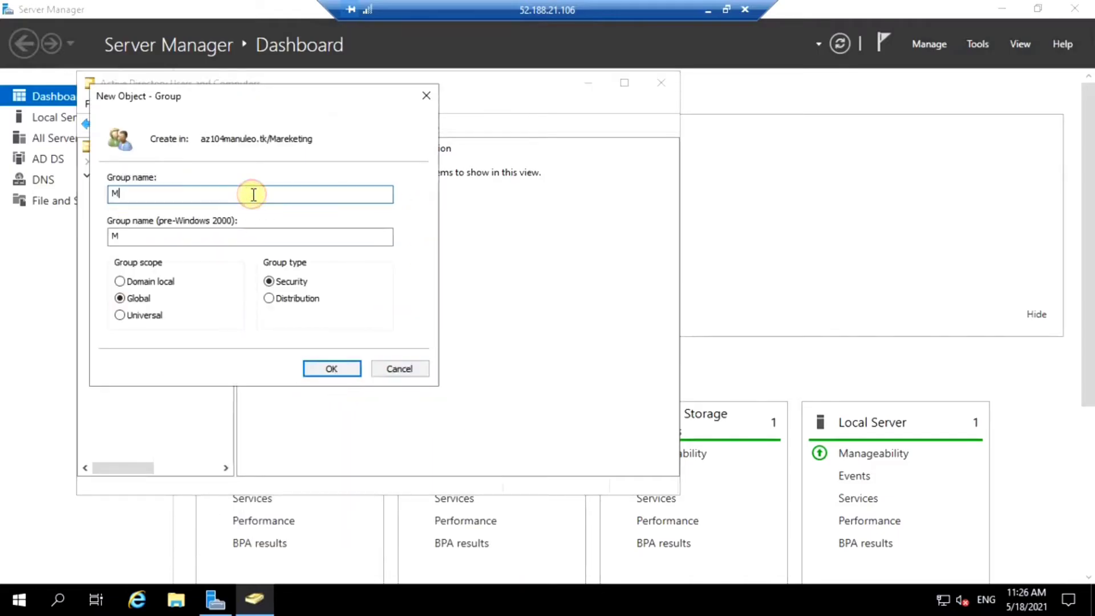
{"action": "type", "text": "y Marketing"}
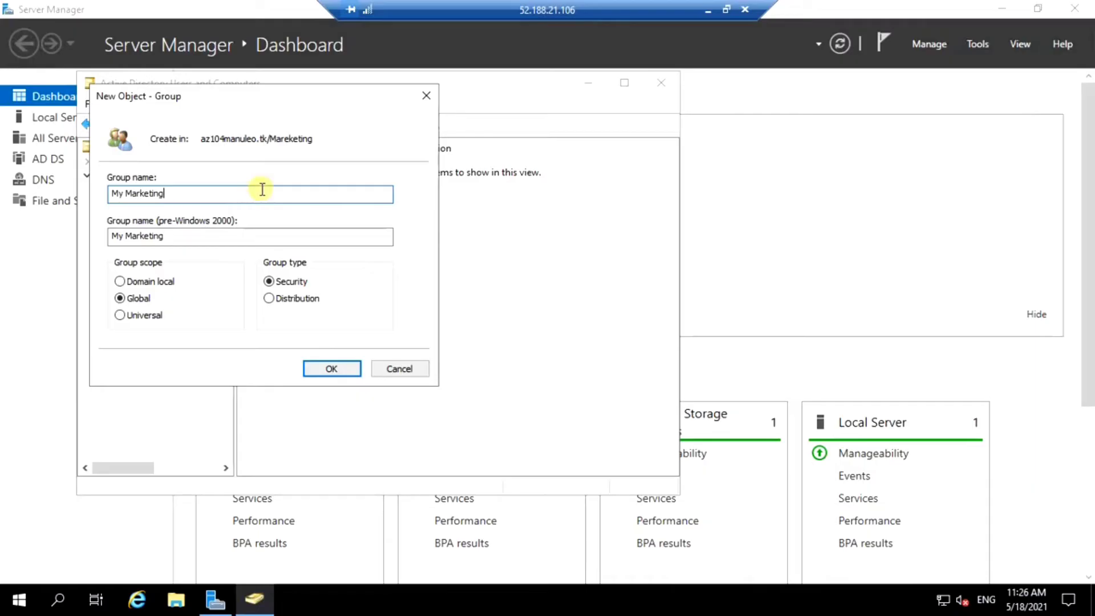
{"action": "left_click", "coordinate": [329, 370]}
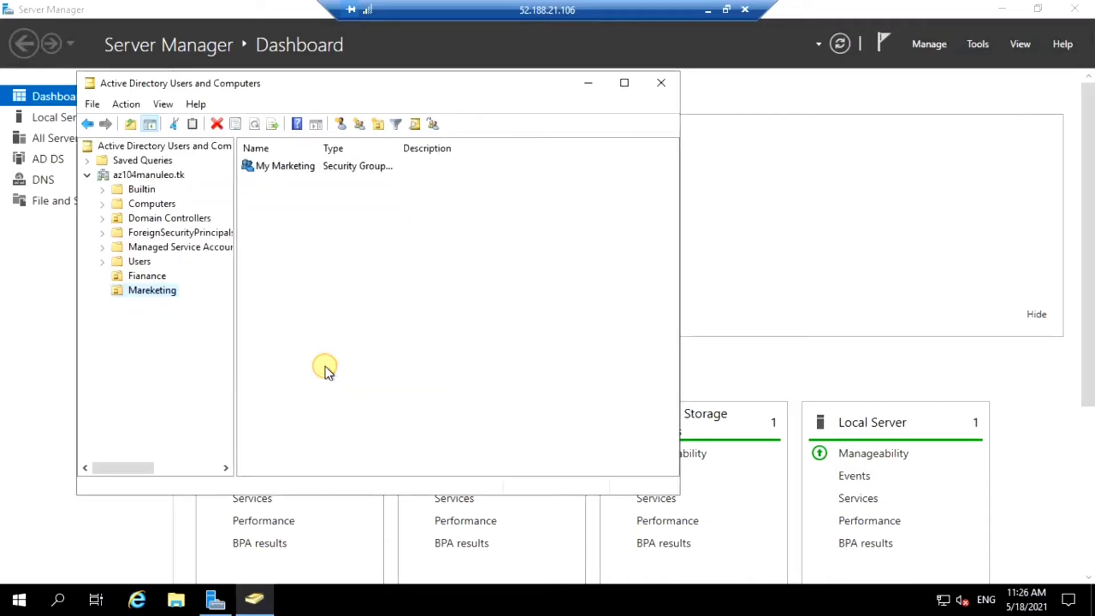
{"action": "left_click", "coordinate": [152, 276]}
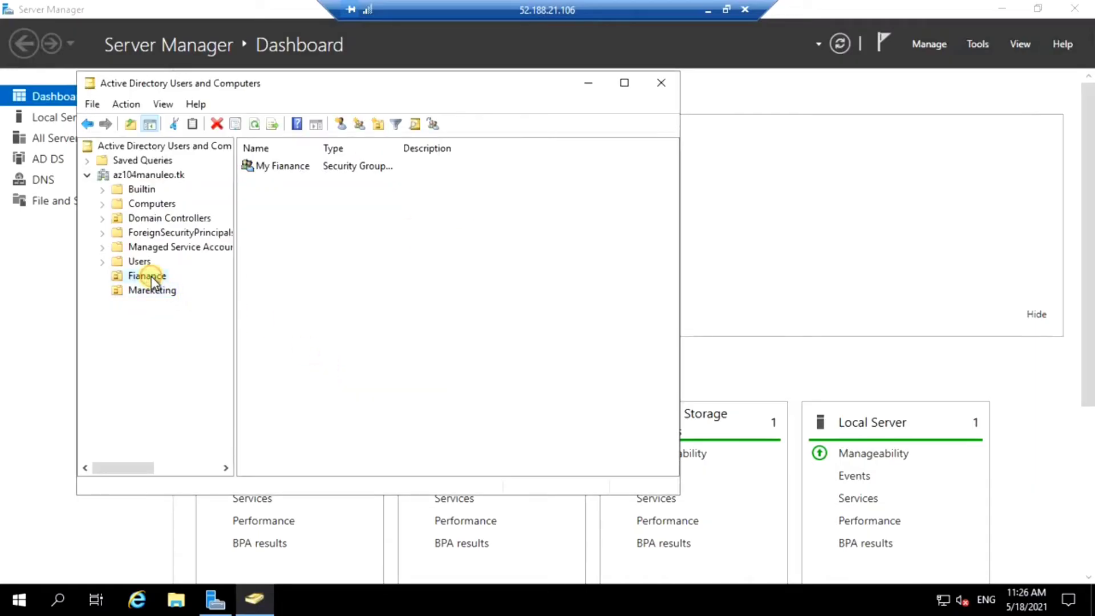
- Start a new user in the Fianance OU, entering the first, last and logon names
{"action": "right_click", "coordinate": [152, 275]}
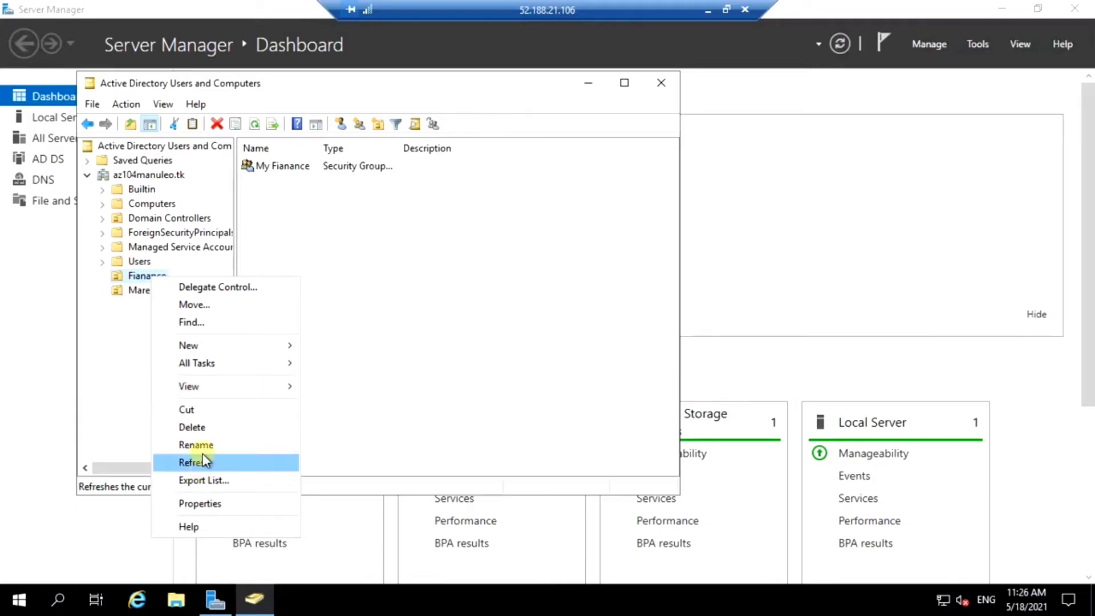
{"action": "mouse_move", "coordinate": [234, 350]}
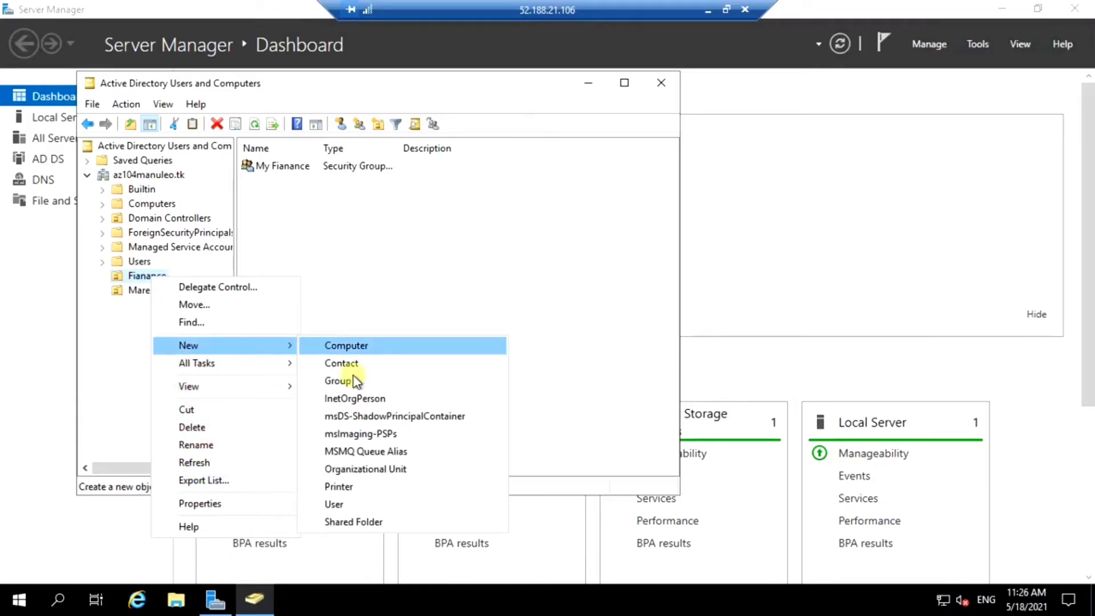
{"action": "left_click", "coordinate": [351, 504]}
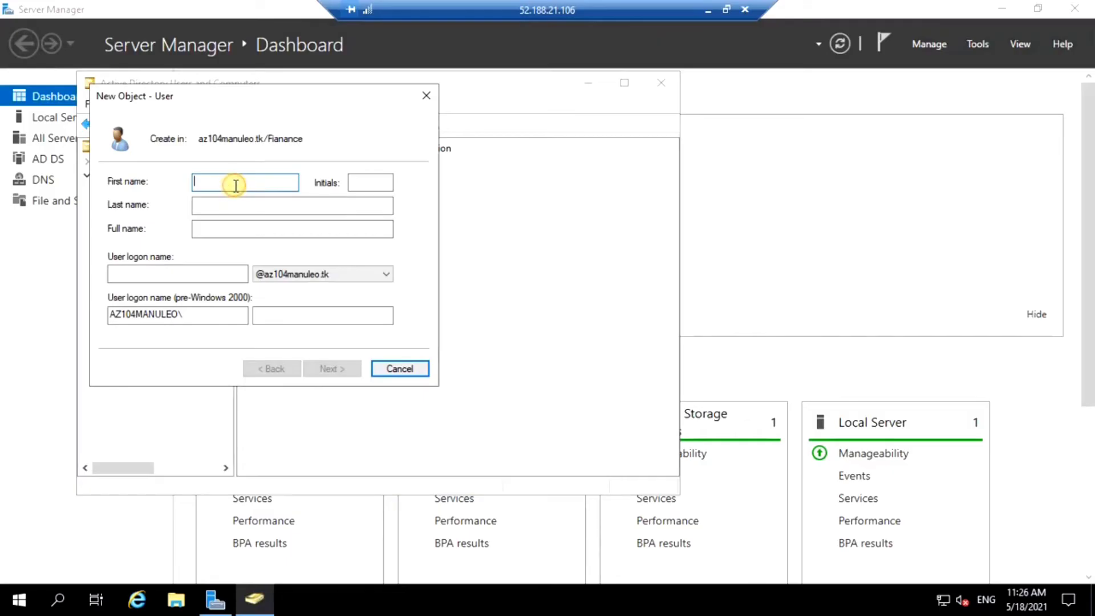
{"action": "type", "text": "John"}
{"action": "left_click", "coordinate": [257, 205]}
{"action": "type", "text": "Smith"}
{"action": "left_click", "coordinate": [224, 273]}
{"action": "type", "text": "John"}
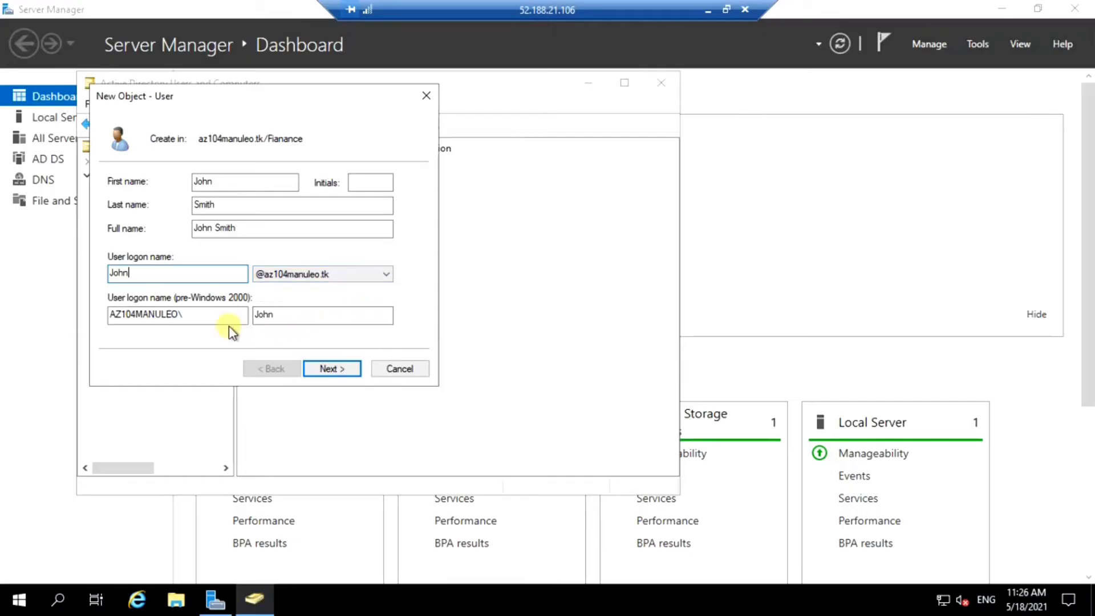
{"action": "left_click", "coordinate": [329, 368]}
- Enter and confirm the user's password, then finish creating the account
{"action": "left_click", "coordinate": [251, 184]}
{"action": "type", "text": "Pa"}
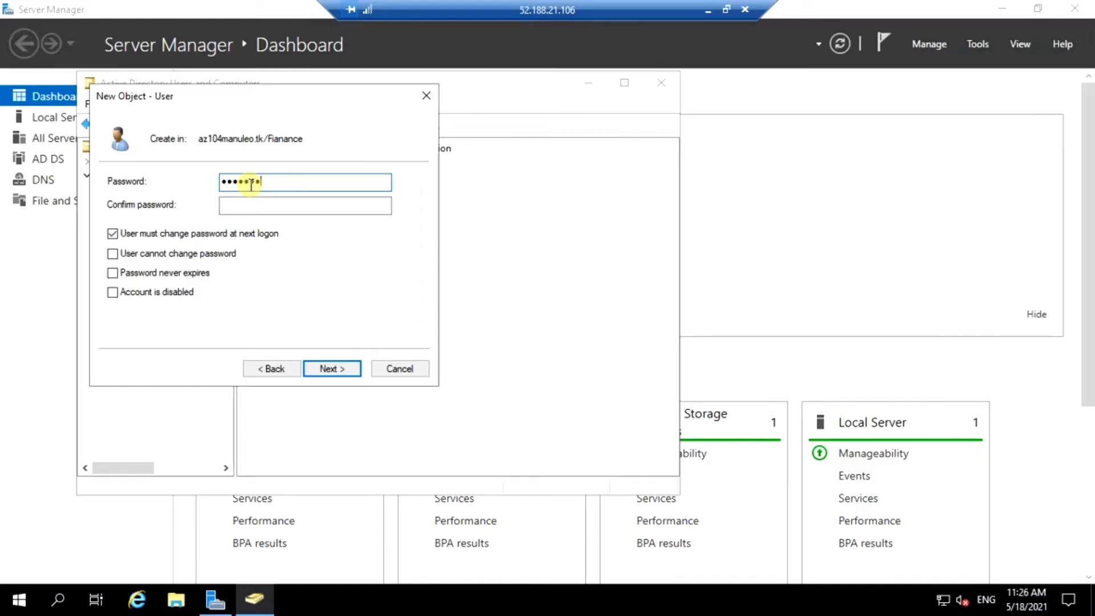
{"action": "key", "text": "BackSpace"}
{"action": "key", "text": "BackSpace"}
{"action": "key", "text": "BackSpace"}
{"action": "key", "text": "BackSpace"}
{"action": "key", "text": "BackSpace"}
{"action": "key", "text": "BackSpace"}
{"action": "key", "text": "BackSpace"}
{"action": "key", "text": "BackSpace"}
{"action": "key", "text": "BackSpace"}
{"action": "key", "text": "BackSpace"}
{"action": "type", "text": "Pa55w.rd1234"}
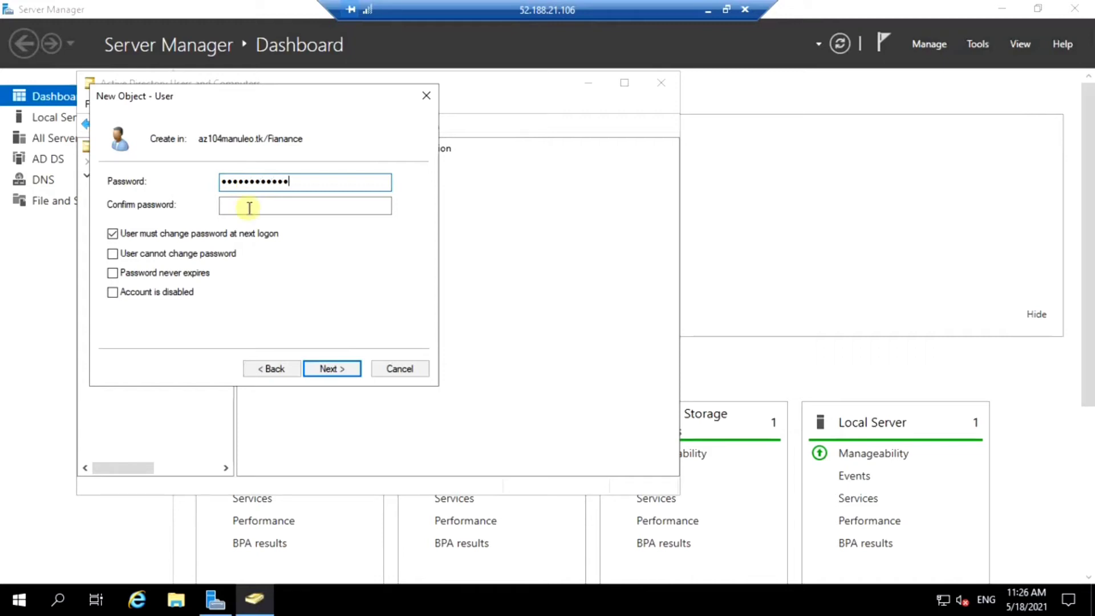
{"action": "left_click", "coordinate": [284, 212]}
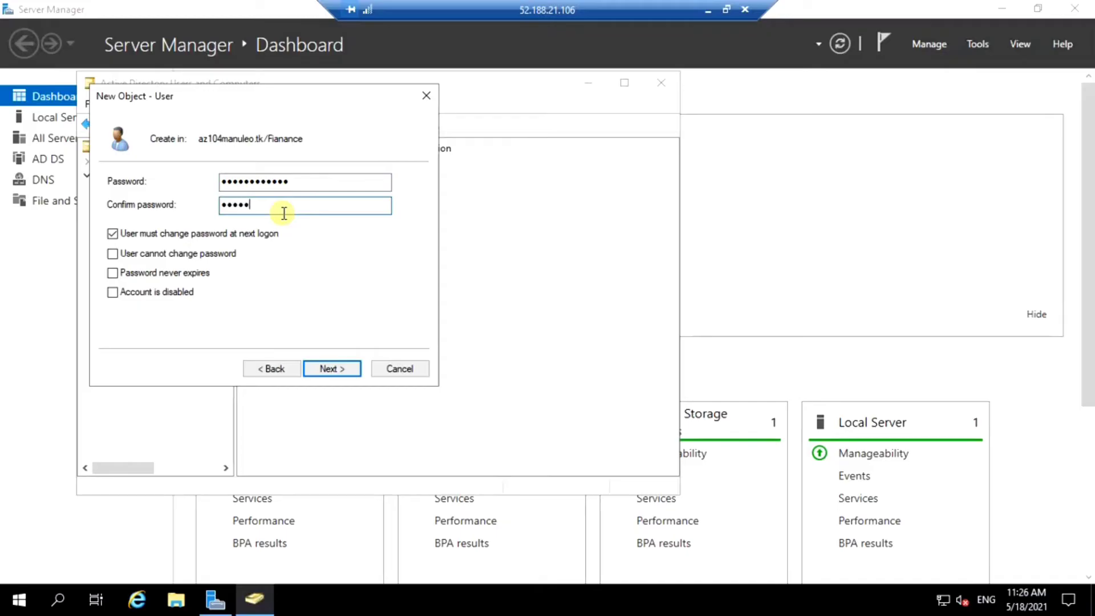
{"action": "type", "text": "Pa55w.rd1234"}
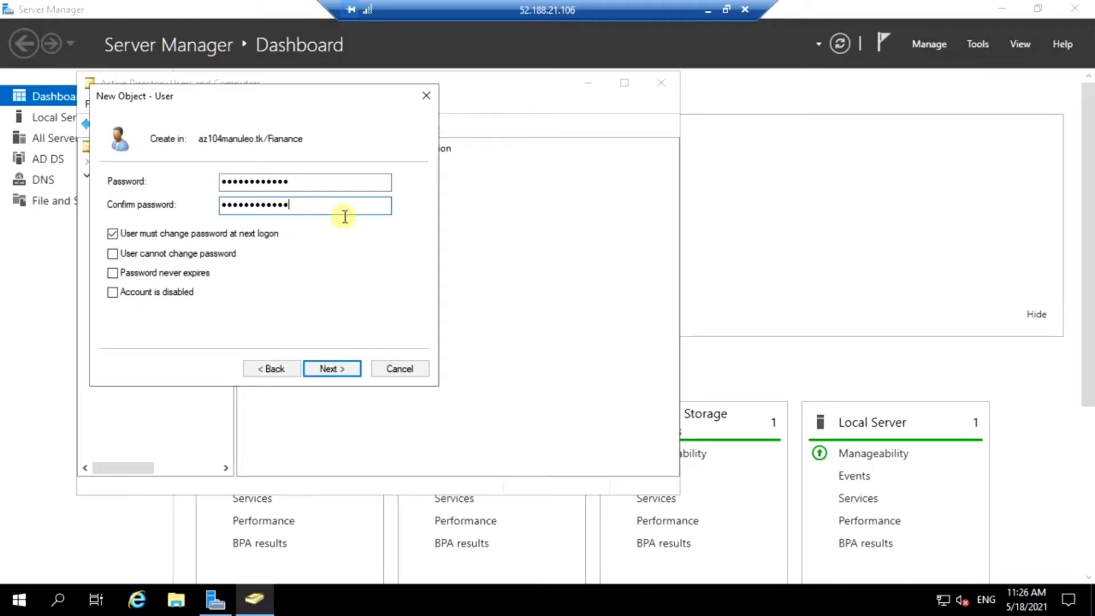
{"action": "left_click", "coordinate": [341, 367]}
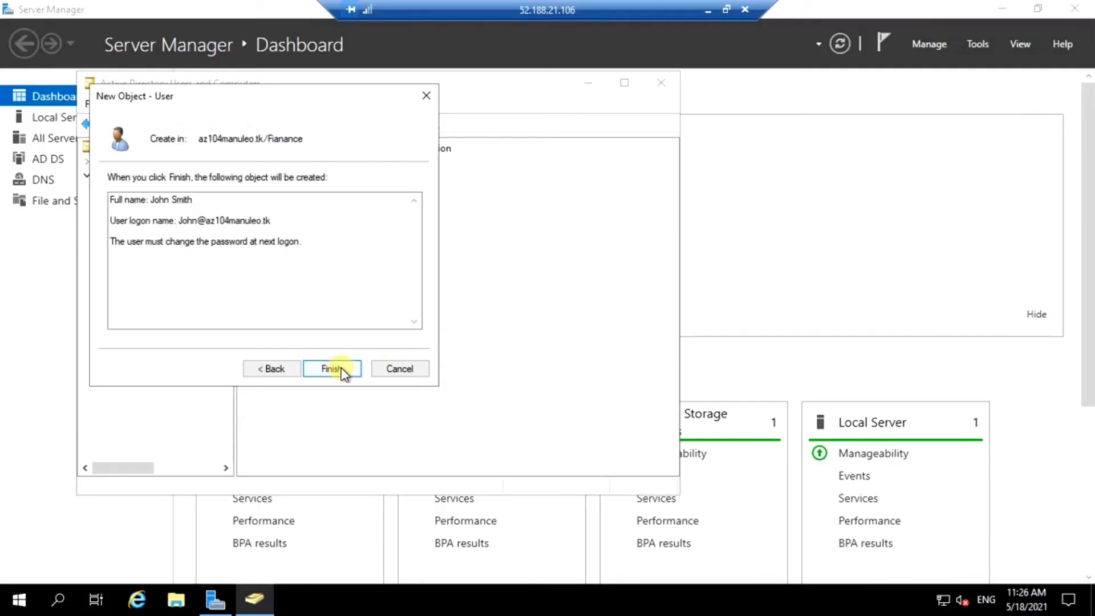
{"action": "left_click", "coordinate": [341, 367]}
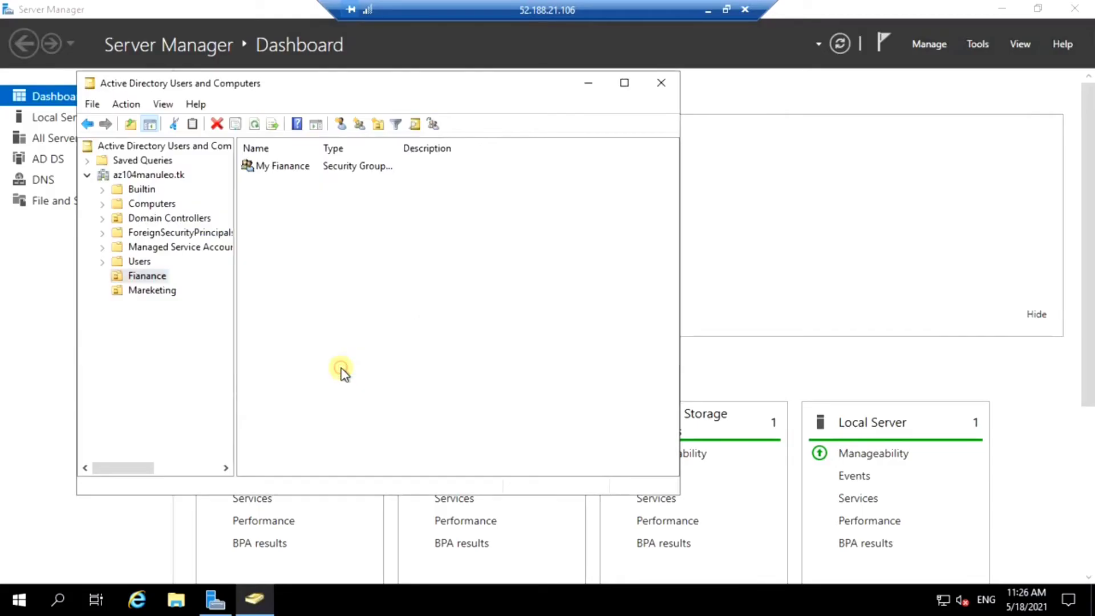
- Start a new user in the Mareketing OU, entering the first, last and logon names
{"action": "right_click", "coordinate": [152, 289]}
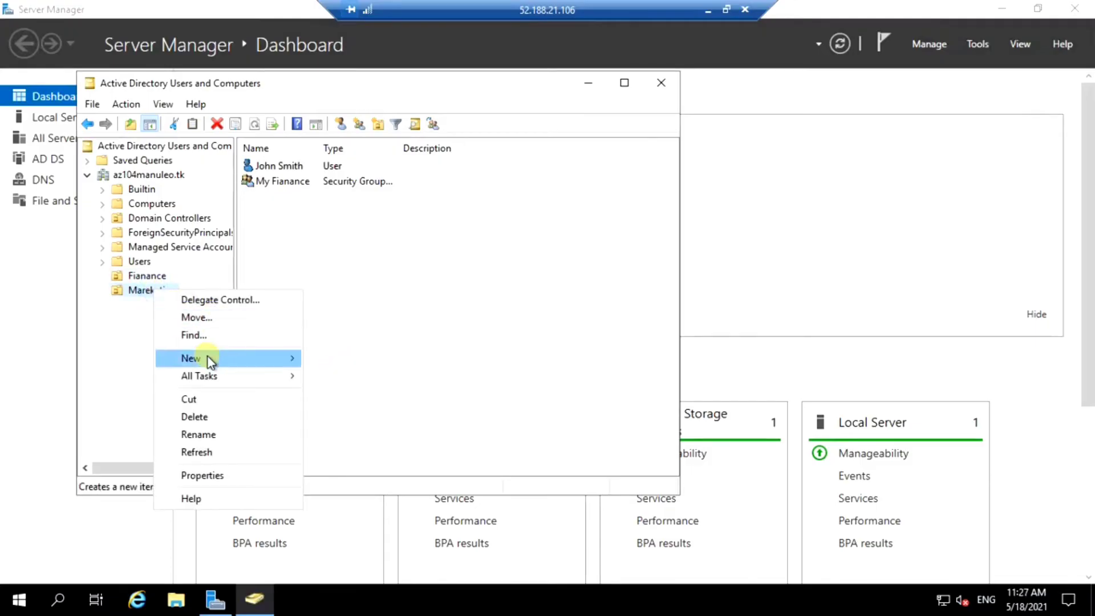
{"action": "mouse_move", "coordinate": [207, 360]}
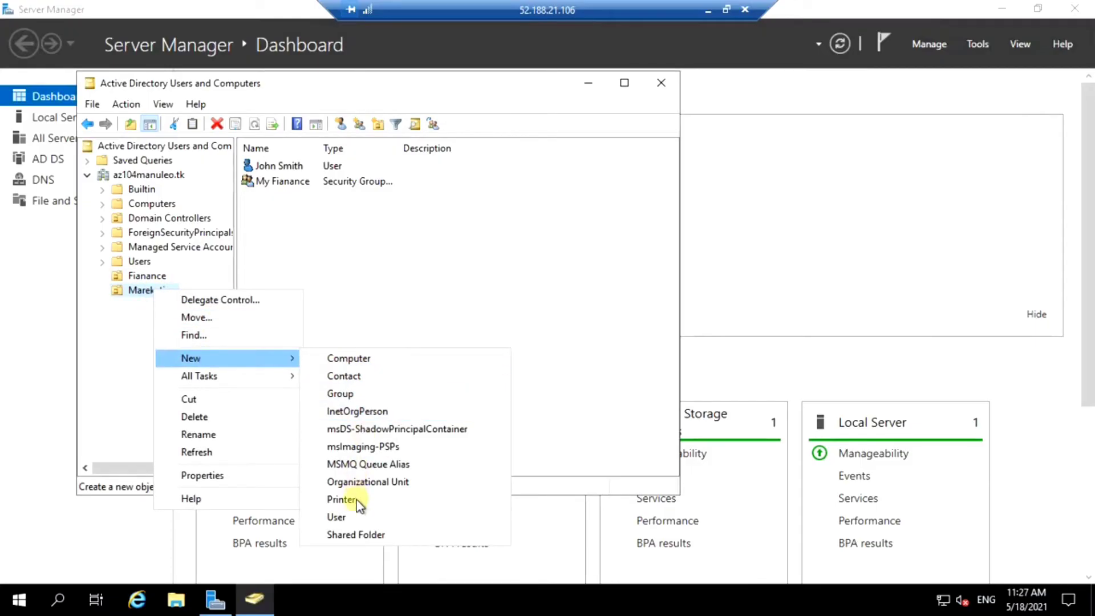
{"action": "left_click", "coordinate": [353, 516]}
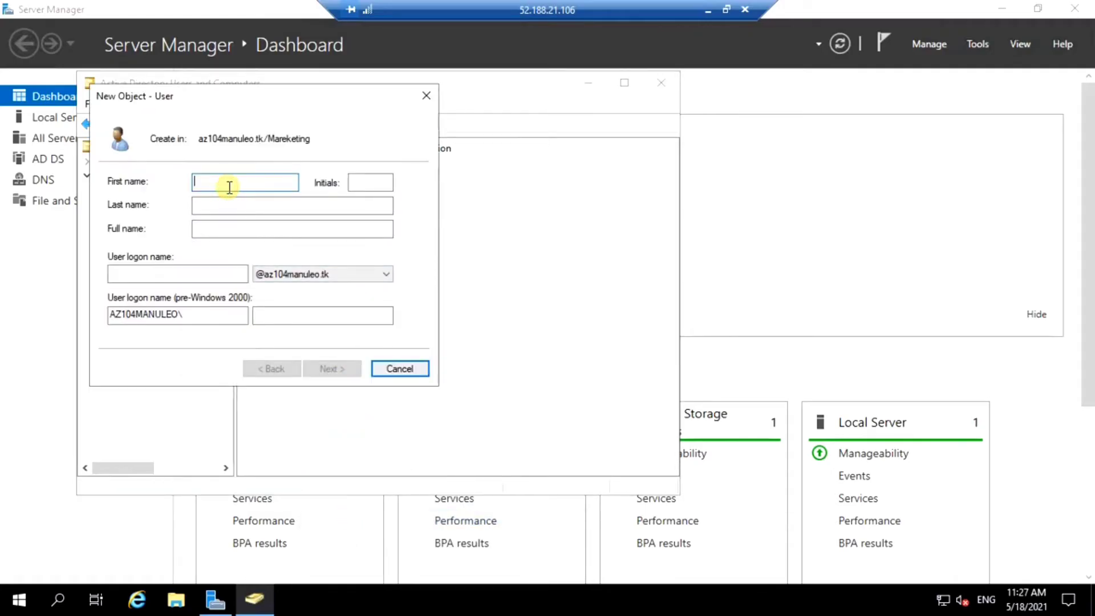
{"action": "left_click", "coordinate": [231, 208]}
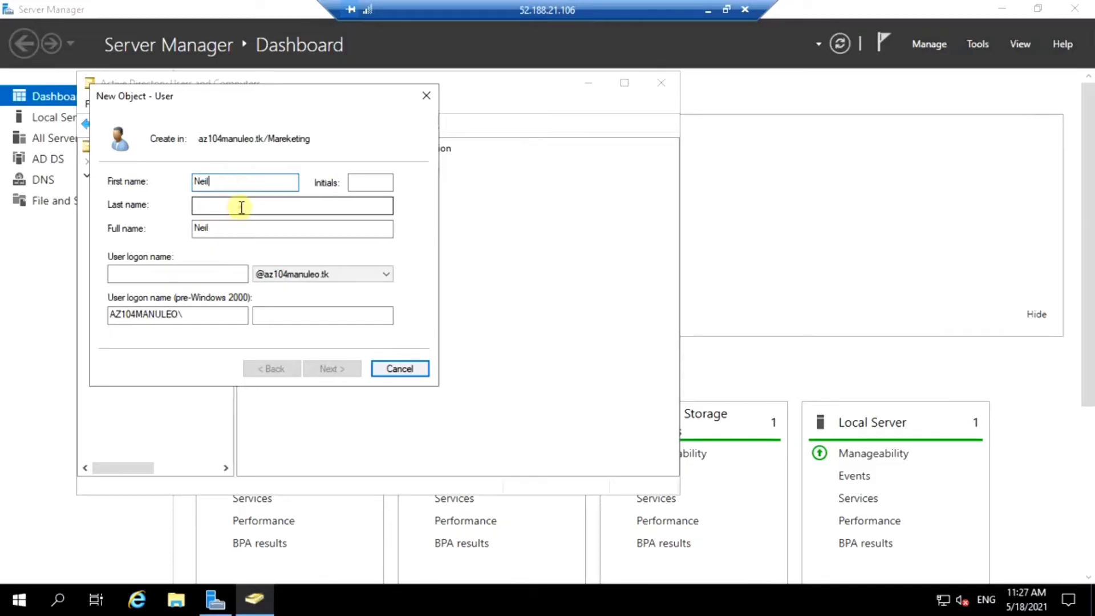
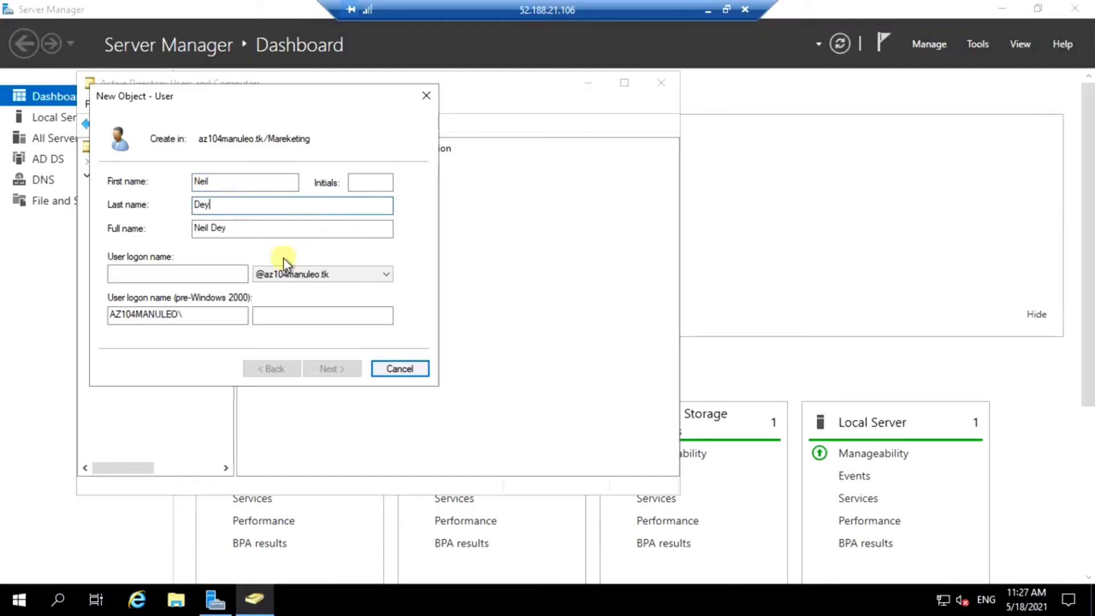
{"action": "left_click", "coordinate": [201, 275]}
{"action": "type", "text": "Neil"}
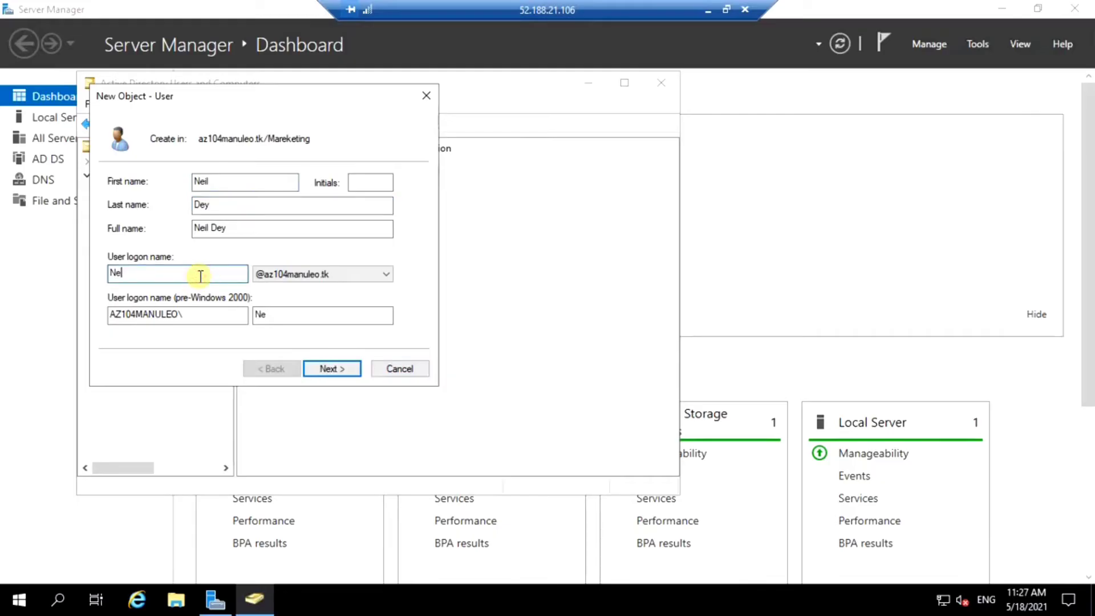
{"action": "left_click", "coordinate": [336, 375]}
- Enter and confirm the password, then finish creating the second user
{"action": "type", "text": "P"}
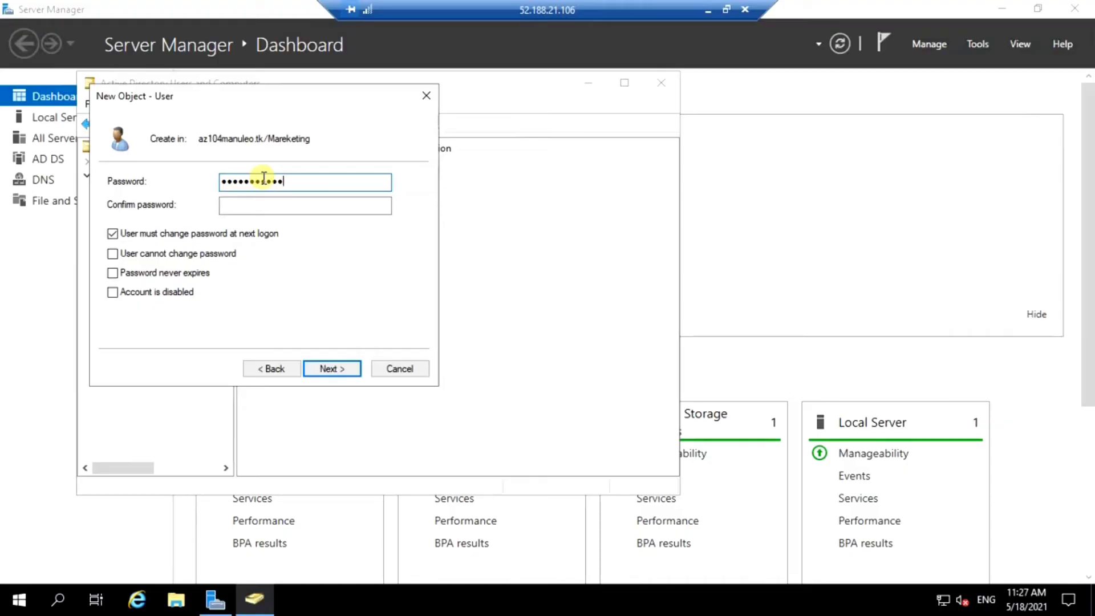
{"action": "key", "text": "Tab"}
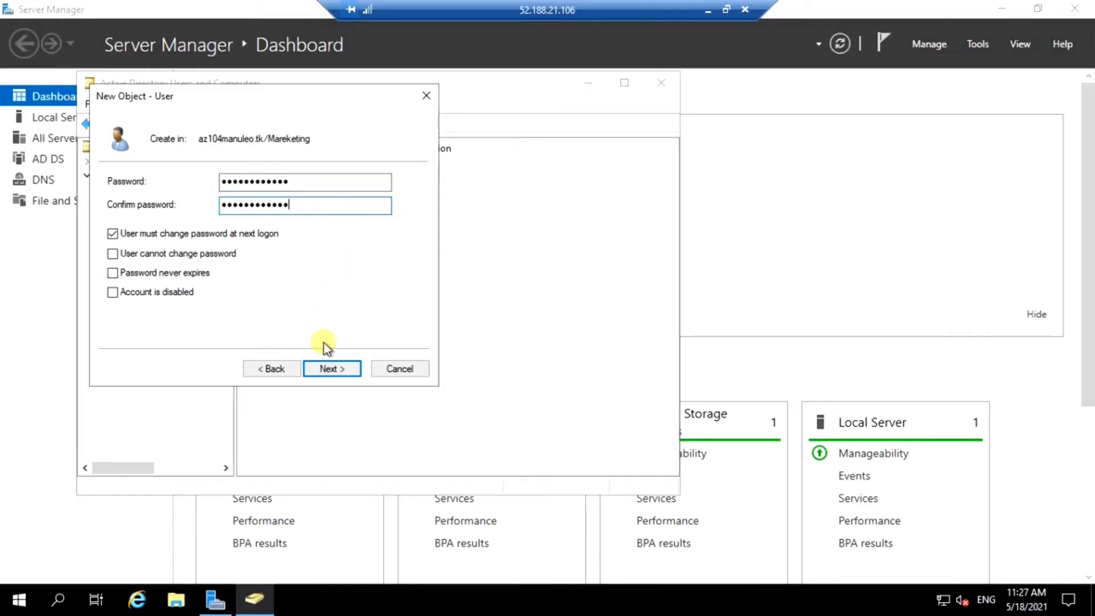
{"action": "left_click", "coordinate": [330, 369]}
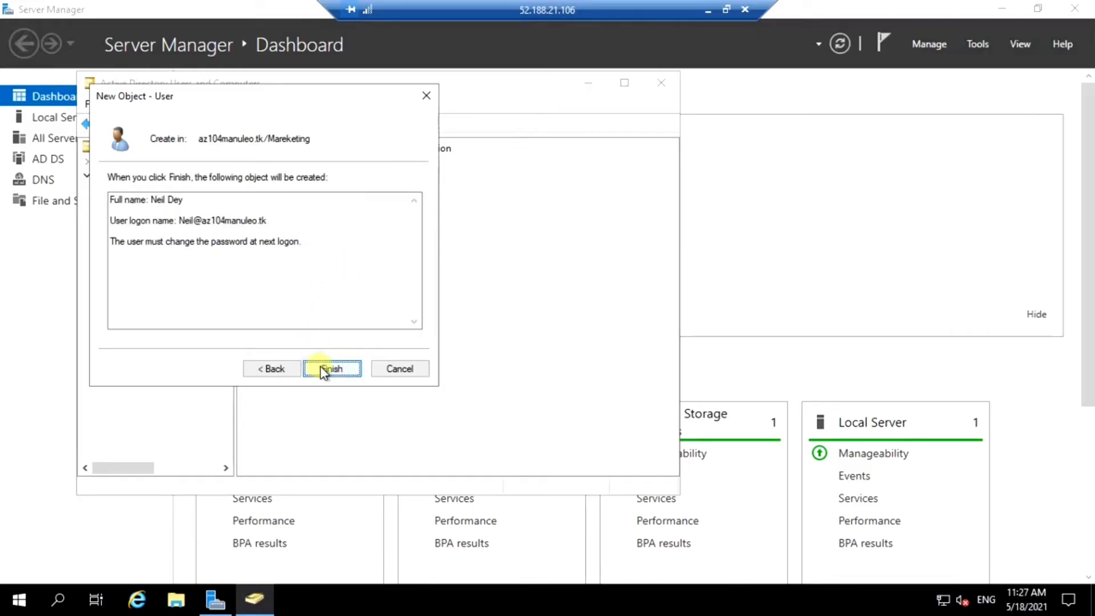
{"action": "left_click", "coordinate": [322, 369]}
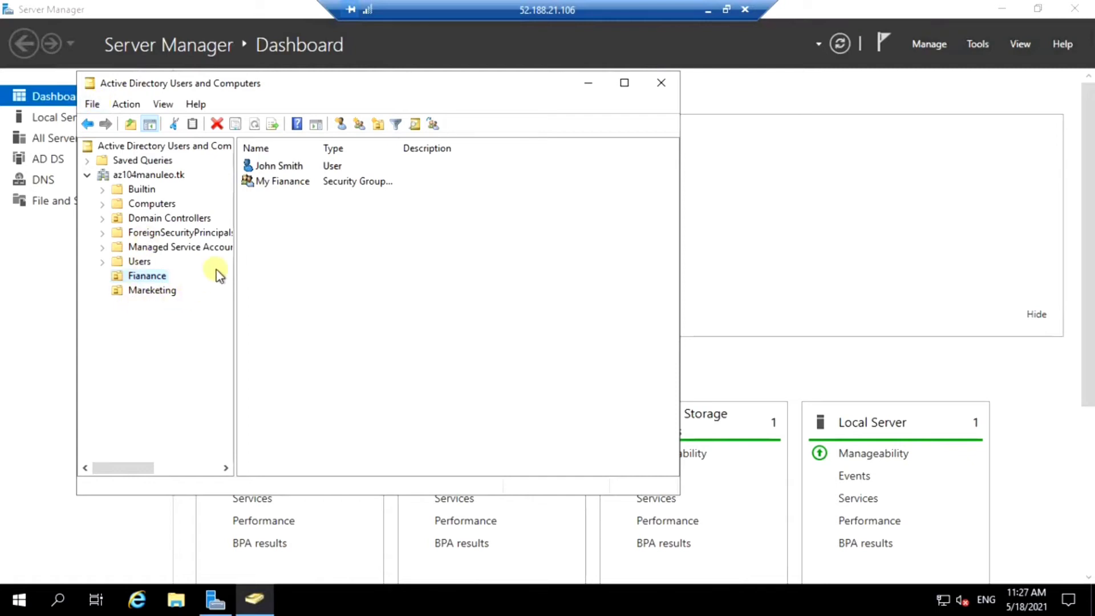
- Browse the Users container and select the workstations and servers group
{"action": "left_click", "coordinate": [138, 262]}
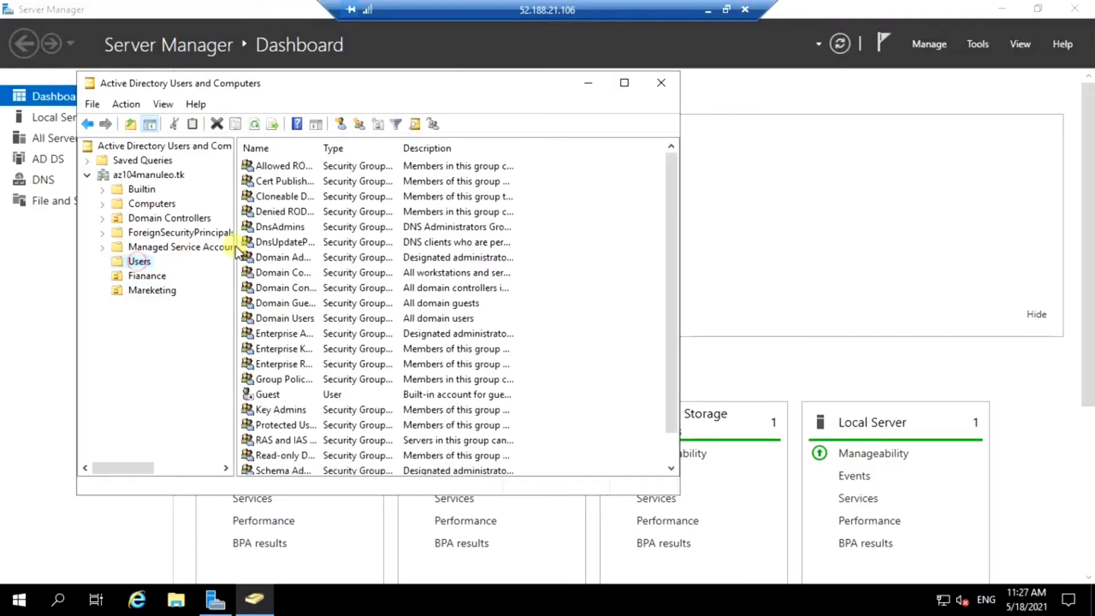
{"action": "left_click", "coordinate": [266, 273]}
{"action": "left_click", "coordinate": [668, 442]}
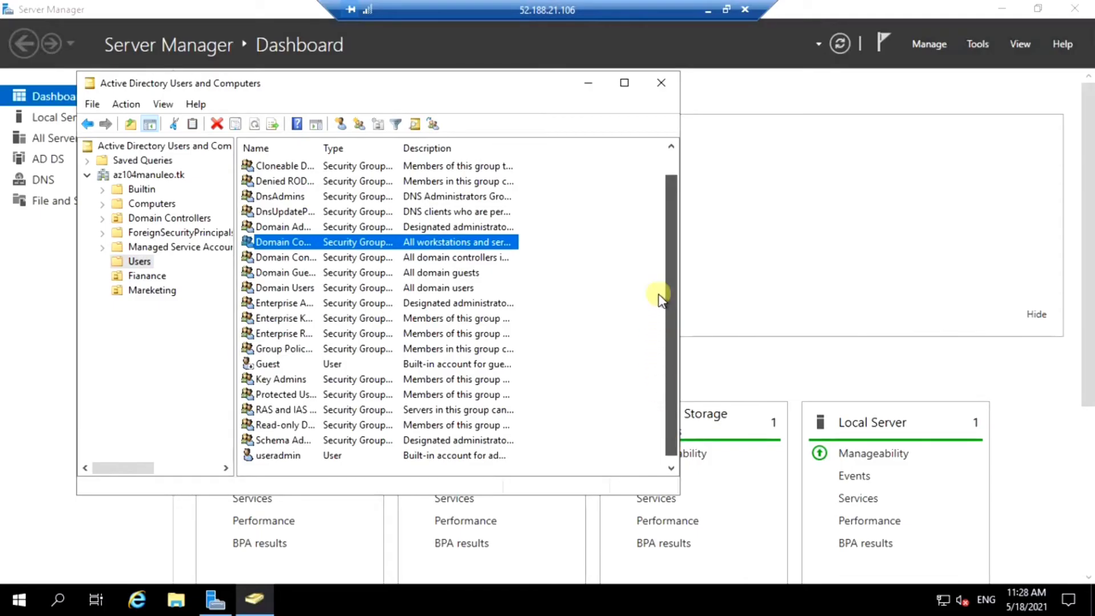
{"action": "scroll", "coordinate": [659, 293], "scroll_direction": "up", "scroll_amount": 1}
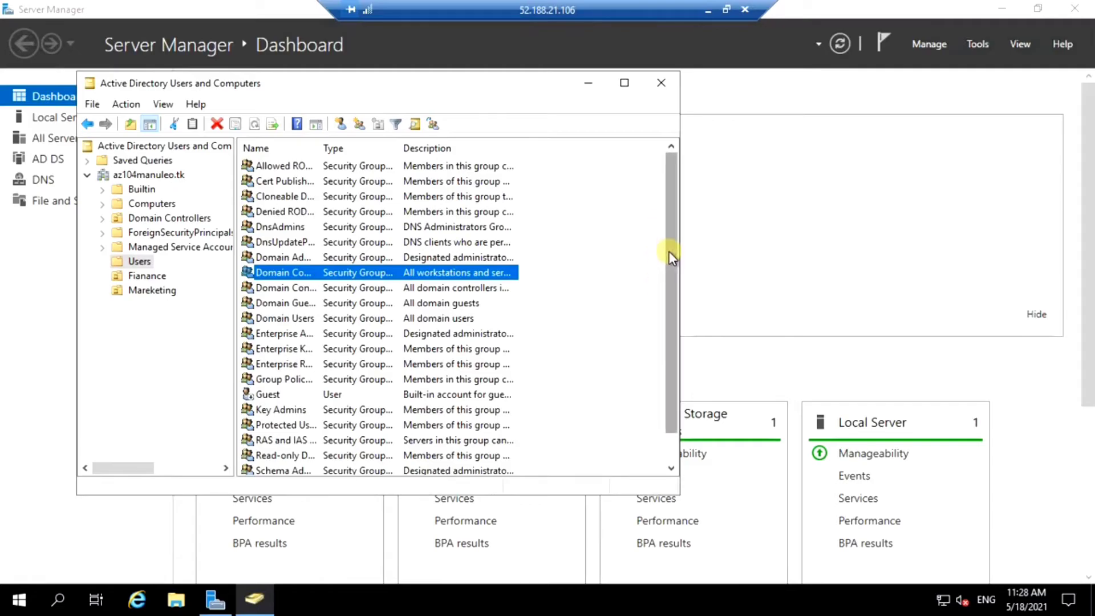
{"action": "left_click_drag", "start_coordinate": [670, 275], "coordinate": [674, 416]}
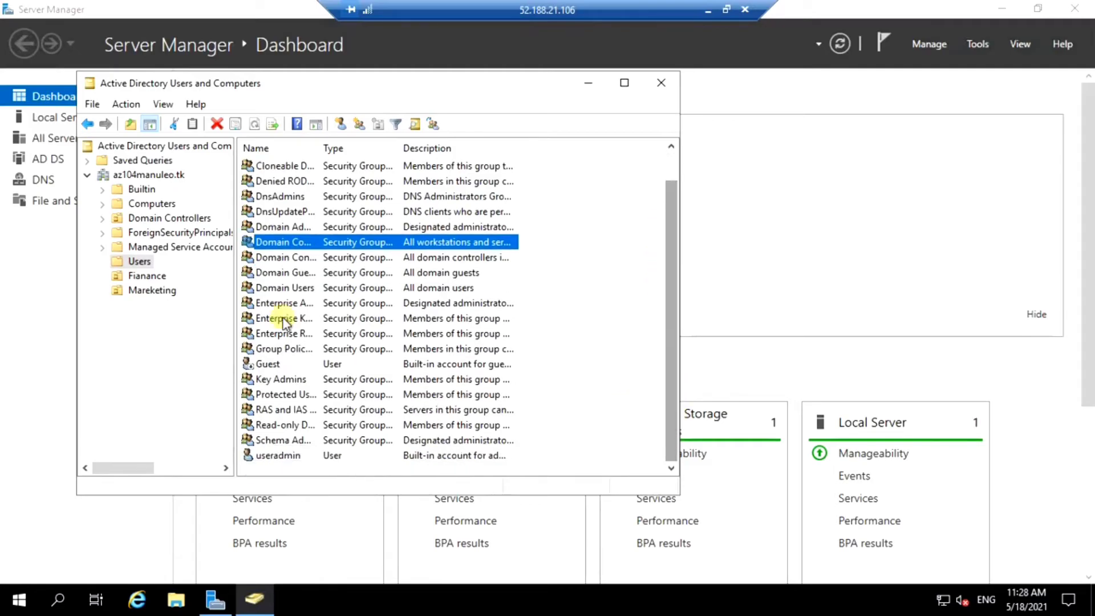
- Review the Fianance and Mareketing OU contents, then close Active Directory Users and Computers
{"action": "left_click", "coordinate": [150, 275]}
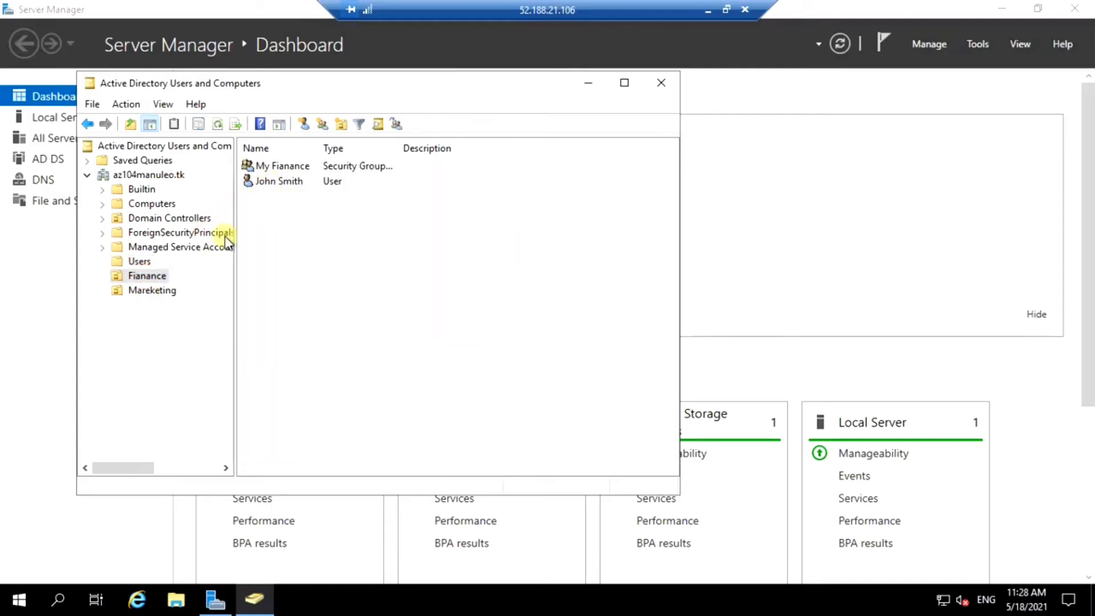
{"action": "left_click", "coordinate": [156, 290]}
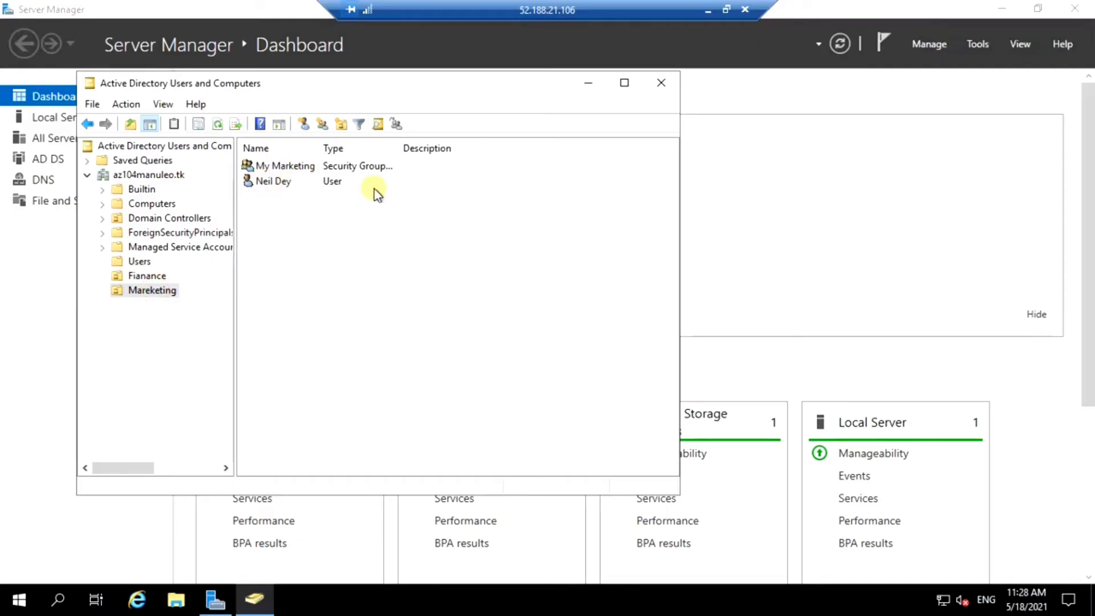
{"action": "left_click", "coordinate": [659, 86]}
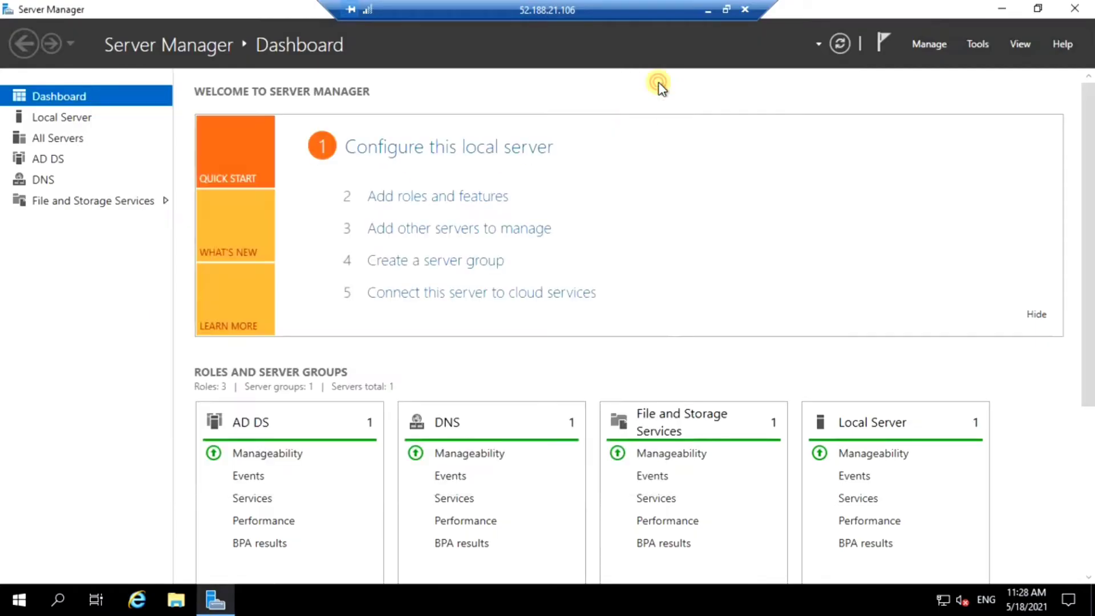
- Minimize the remote desktop session and end the slide show on the migration checklist slide
{"action": "left_click", "coordinate": [708, 9]}
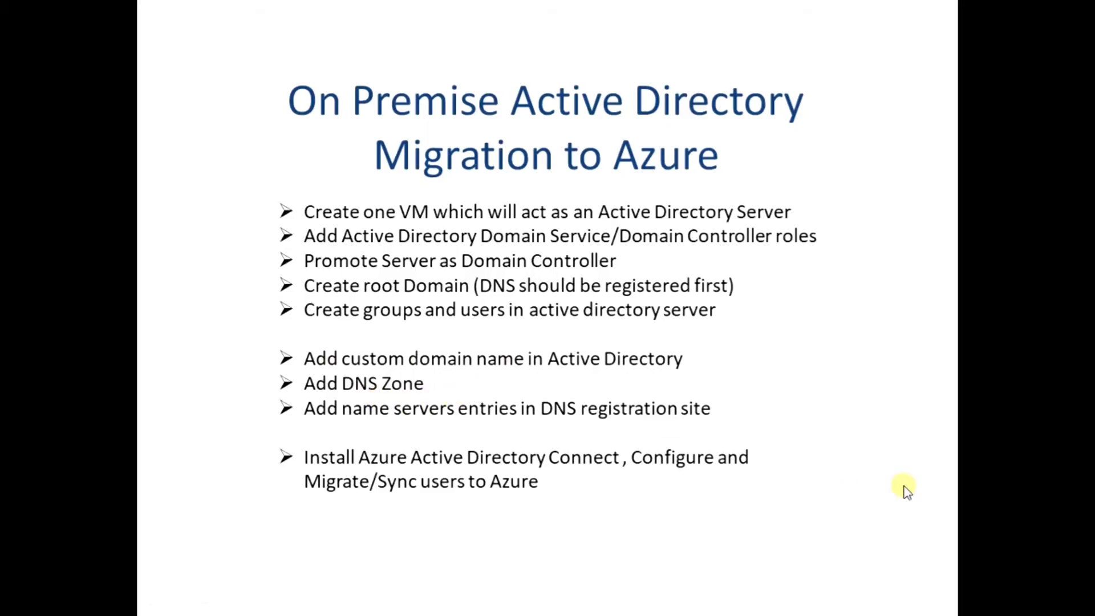
{"action": "key", "text": "Escape"}
- Back in the remote session, open the Google home page in Internet Explorer
{"action": "mouse_move", "coordinate": [650, 603]}
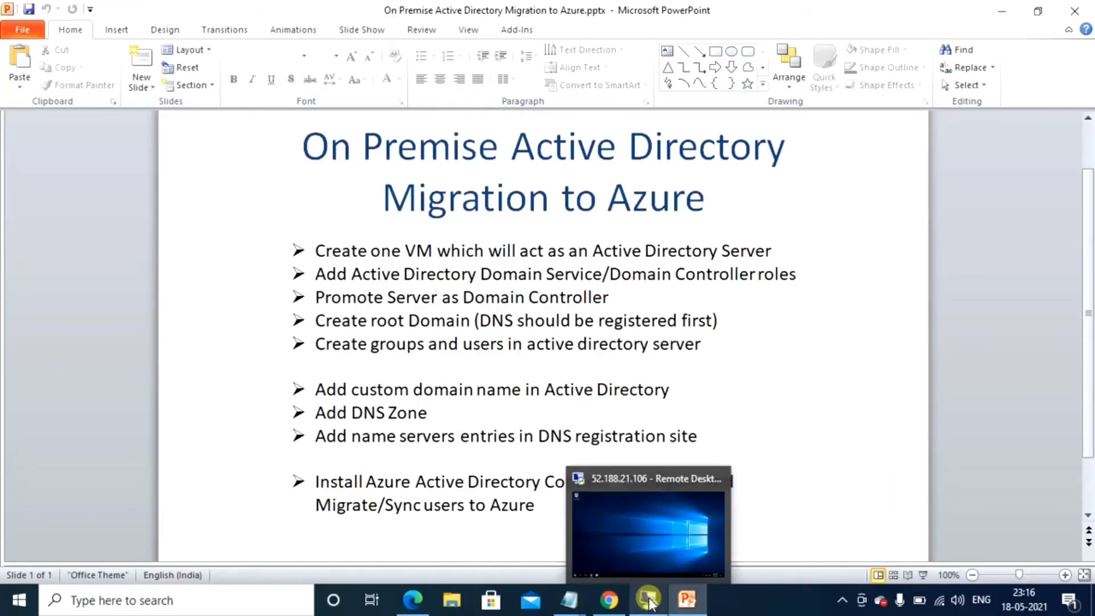
{"action": "left_click", "coordinate": [665, 539]}
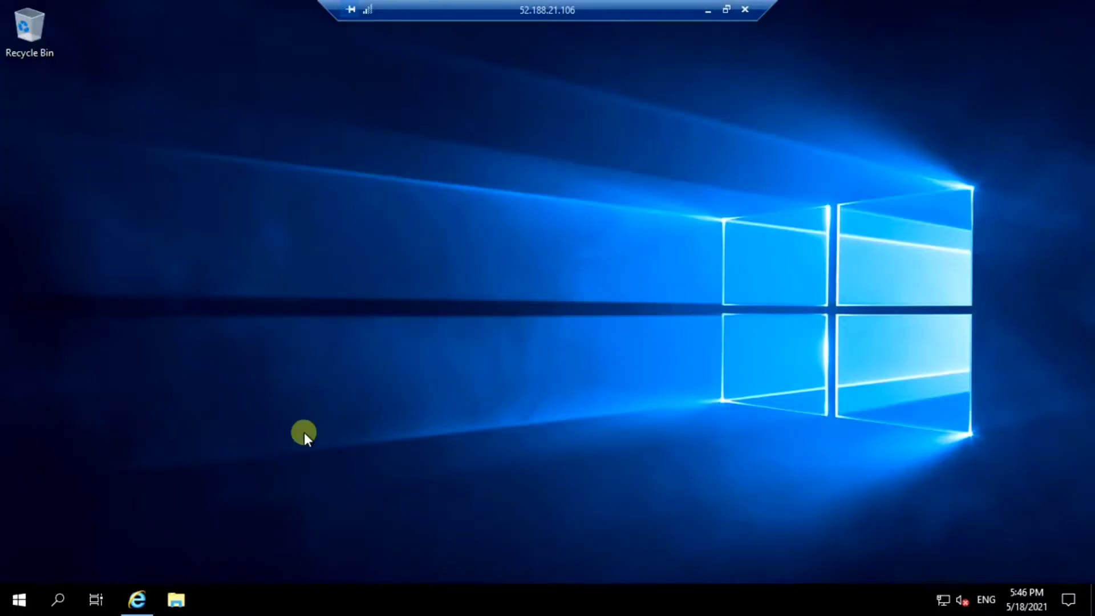
{"action": "left_click", "coordinate": [135, 598]}
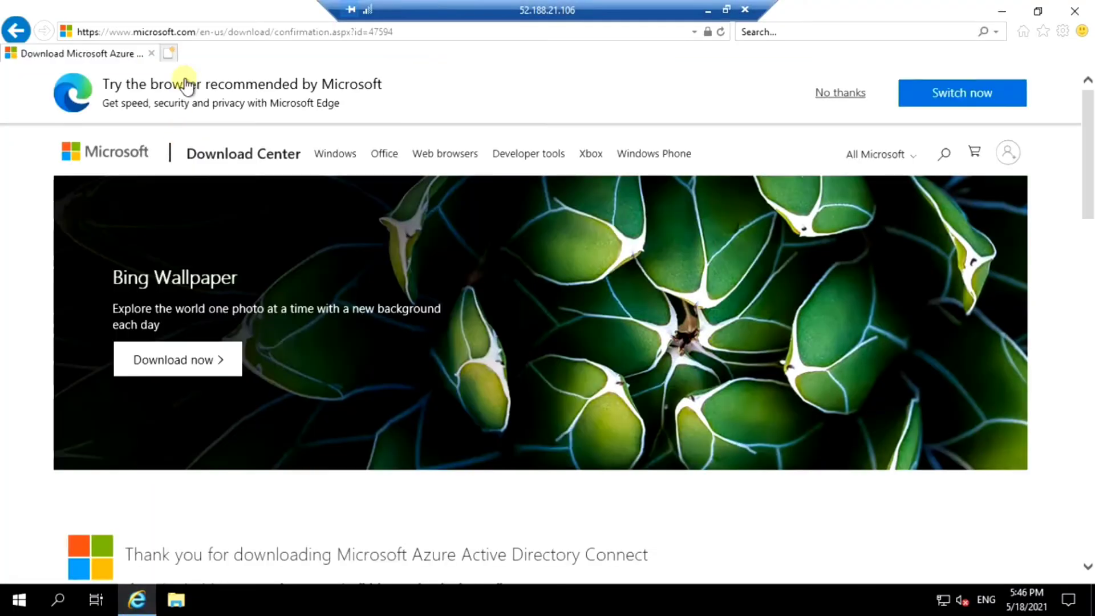
{"action": "left_click", "coordinate": [233, 31]}
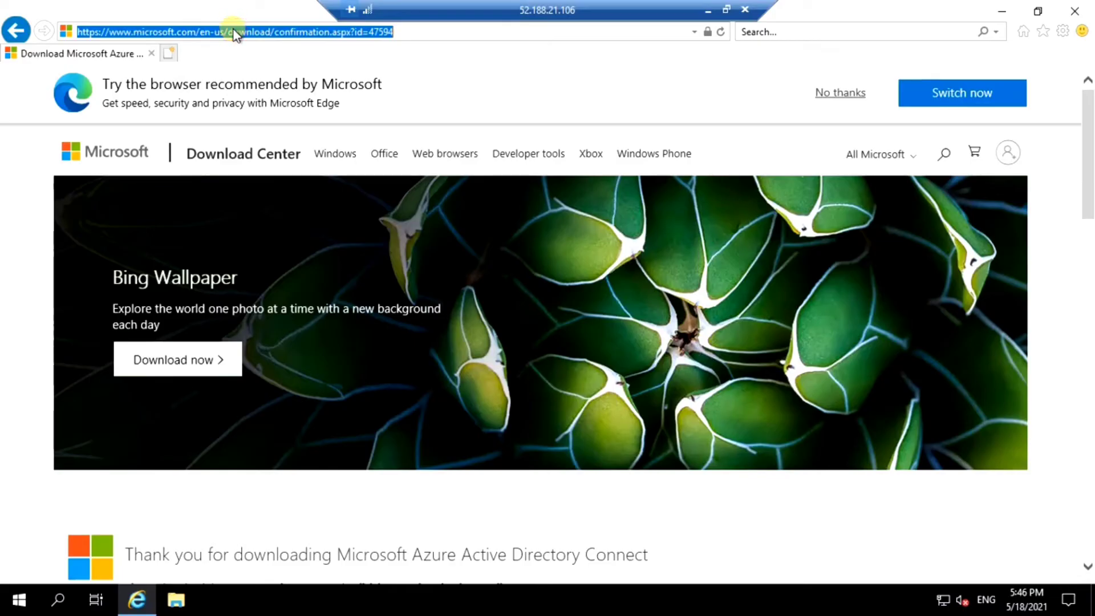
{"action": "type", "text": "goo"}
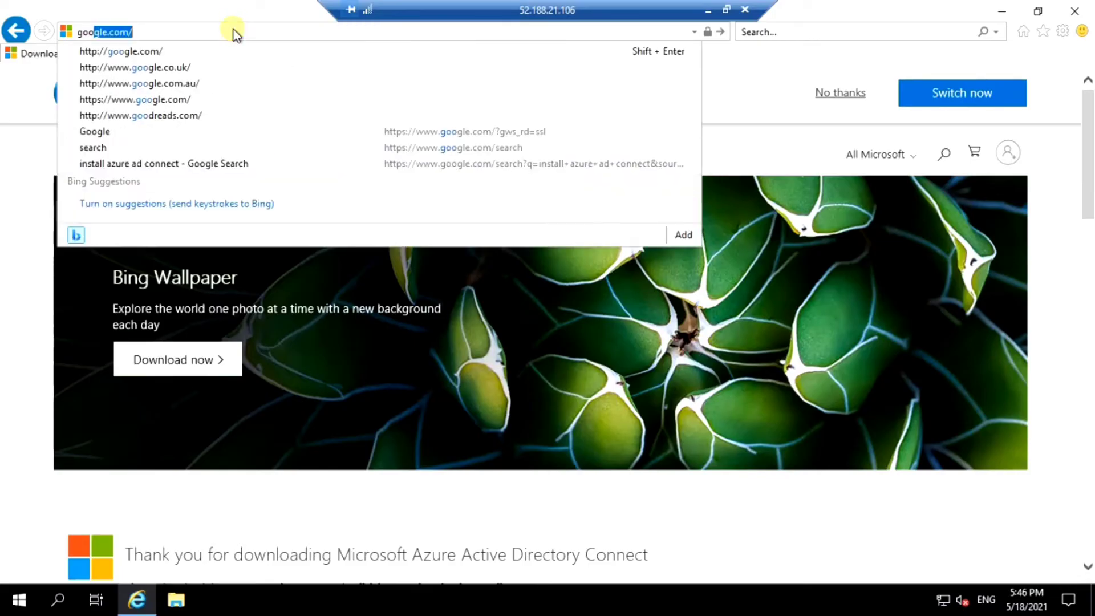
{"action": "key", "text": "Return"}
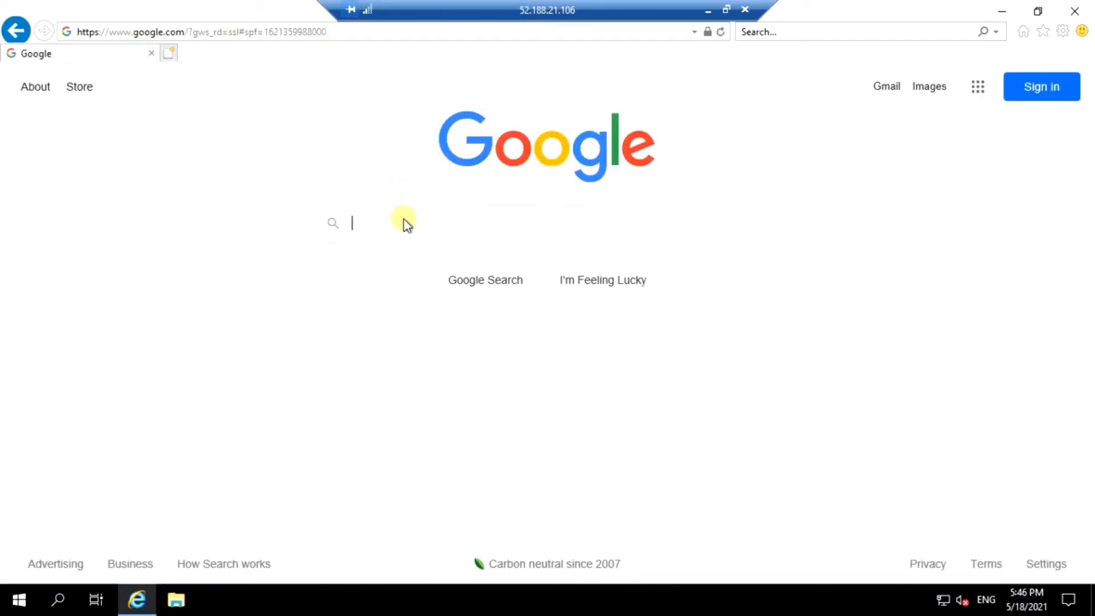
- Search Google for 'install azure ad connect'
{"action": "left_click", "coordinate": [405, 221]}
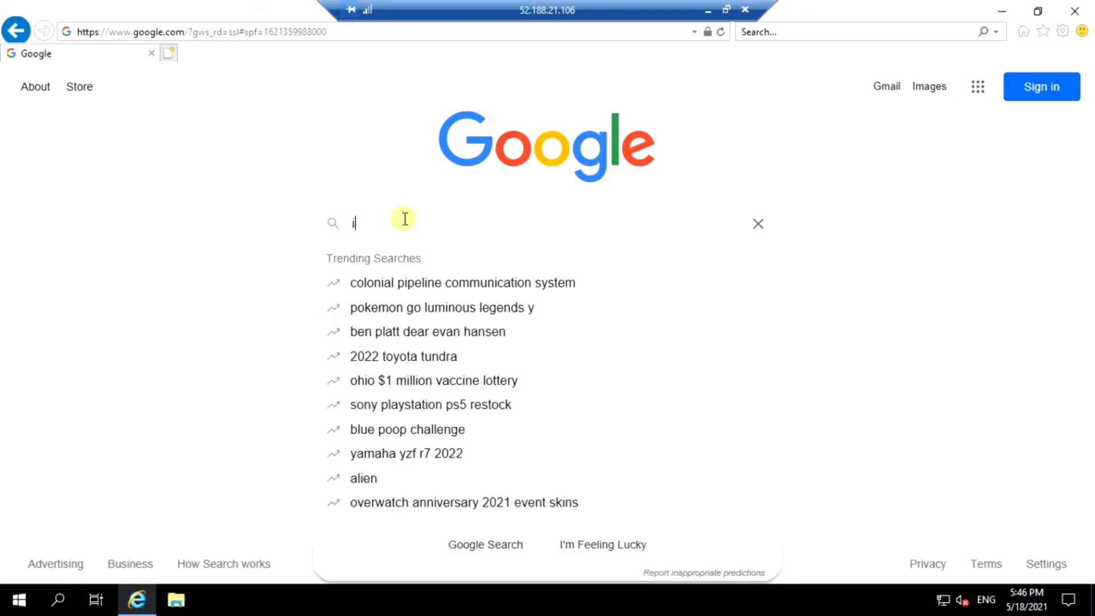
{"action": "type", "text": "insta"}
{"action": "type", "text": "ax"}
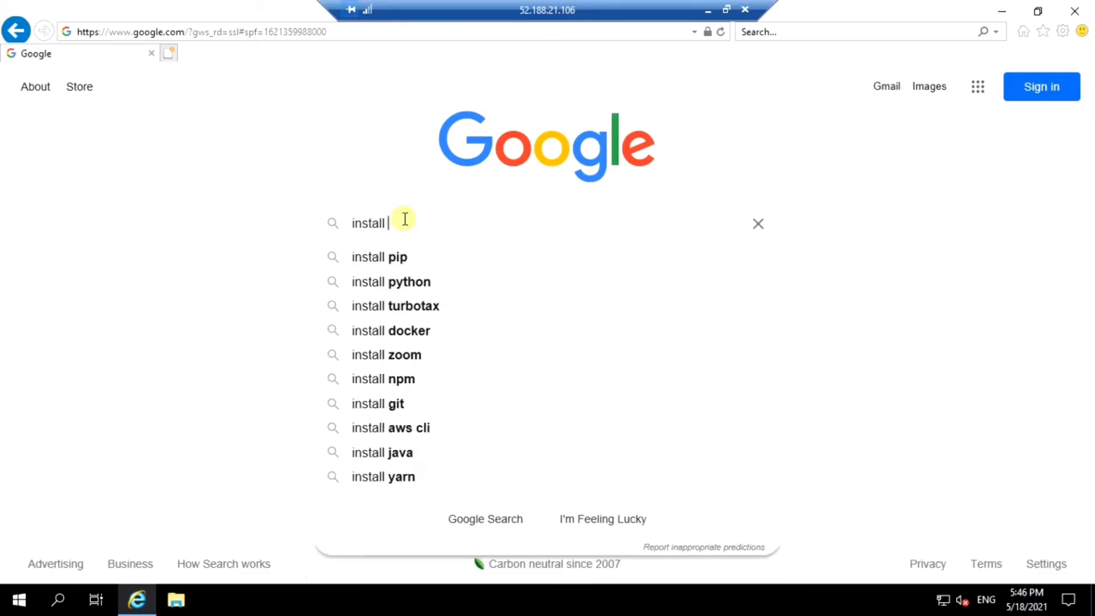
{"action": "key", "text": "BackSpace"}
{"action": "type", "text": "z"}
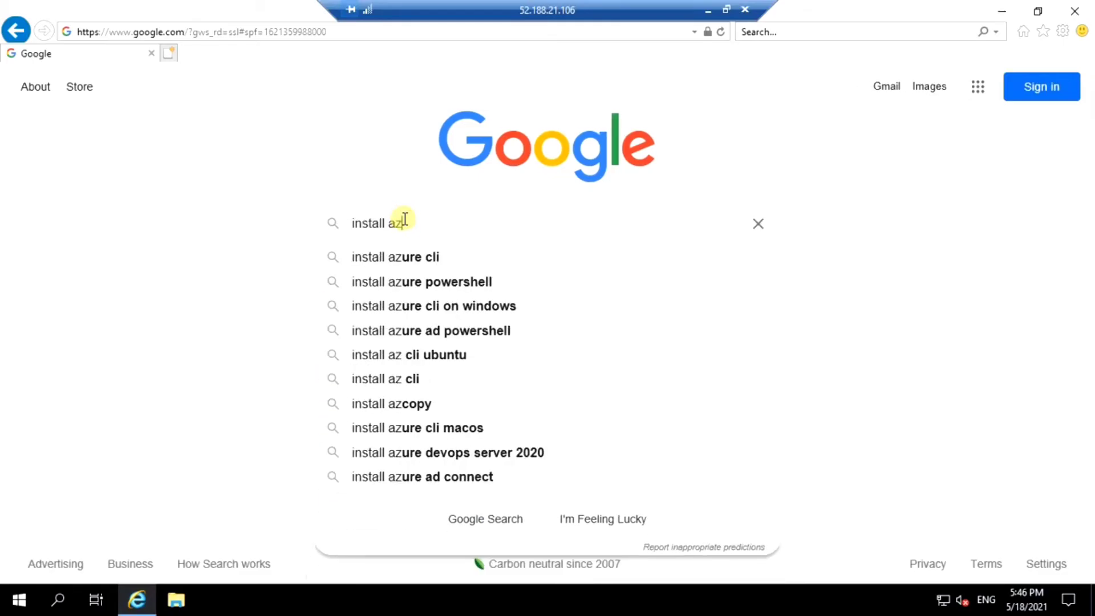
{"action": "type", "text": "ure ad connect"}
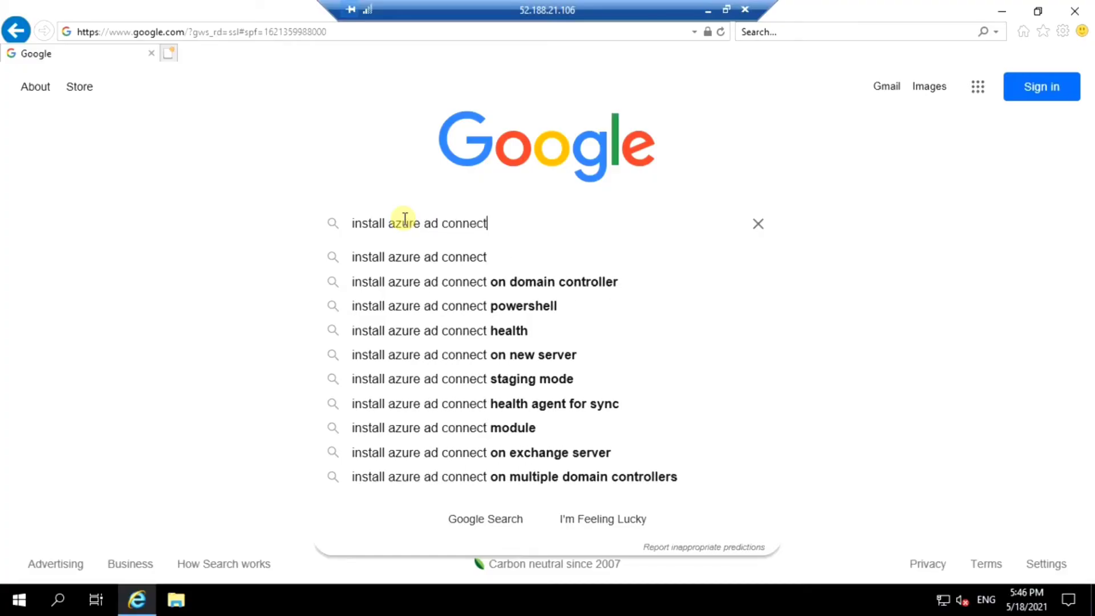
{"action": "key", "text": "Return"}
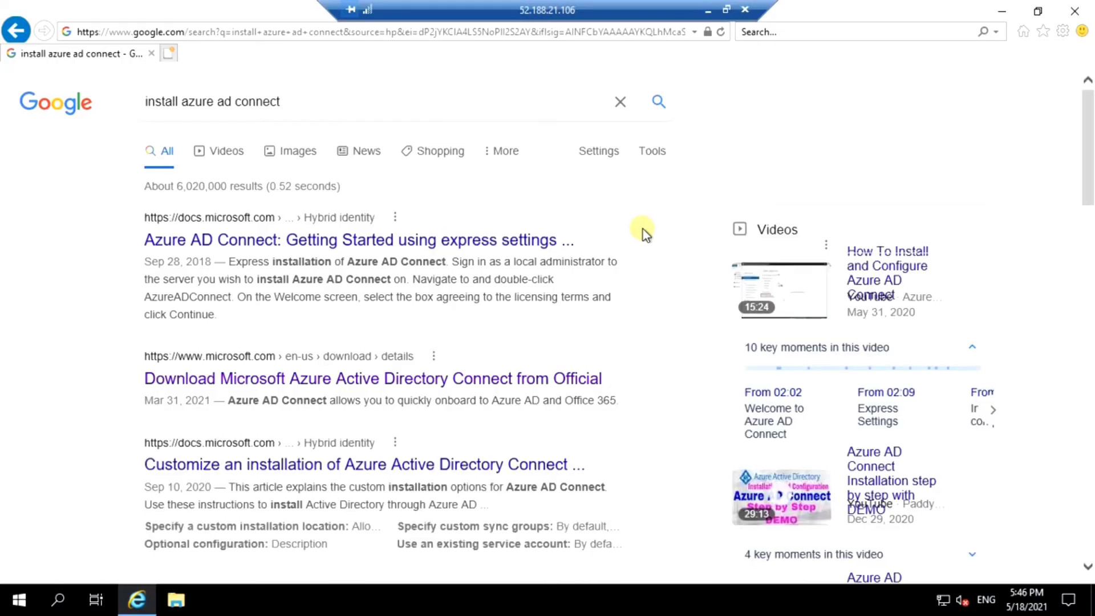
- Open the Microsoft Azure AD Connect download page, download the installer and run it
{"action": "left_click_drag", "start_coordinate": [1088, 135], "coordinate": [1088, 166]}
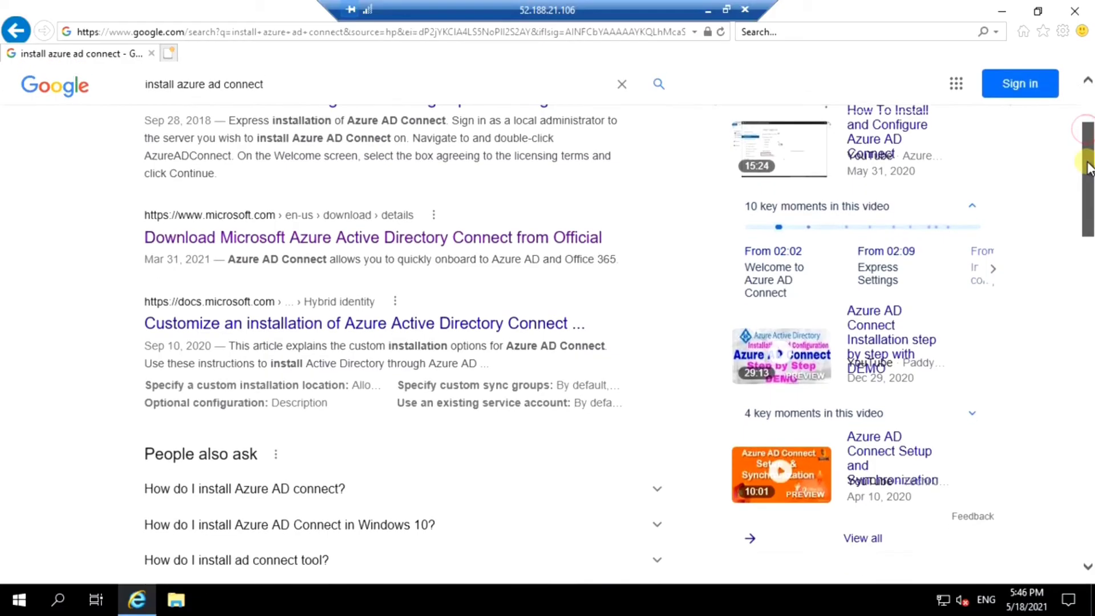
{"action": "left_click", "coordinate": [412, 249]}
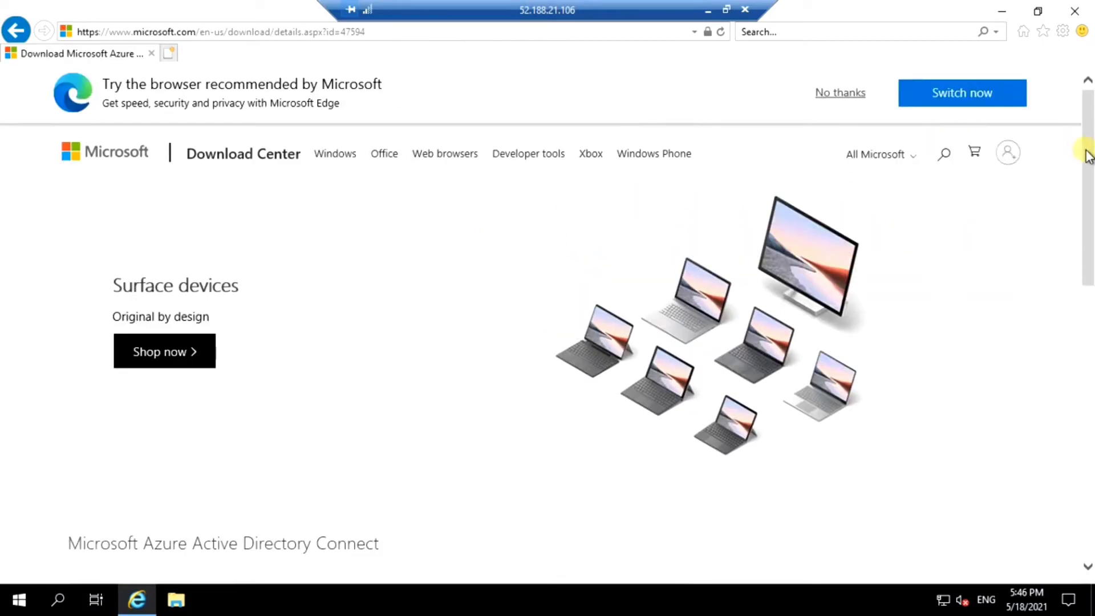
{"action": "left_click_drag", "start_coordinate": [1086, 151], "coordinate": [1089, 227]}
{"action": "scroll", "coordinate": [1089, 227], "scroll_direction": "down", "scroll_amount": 3}
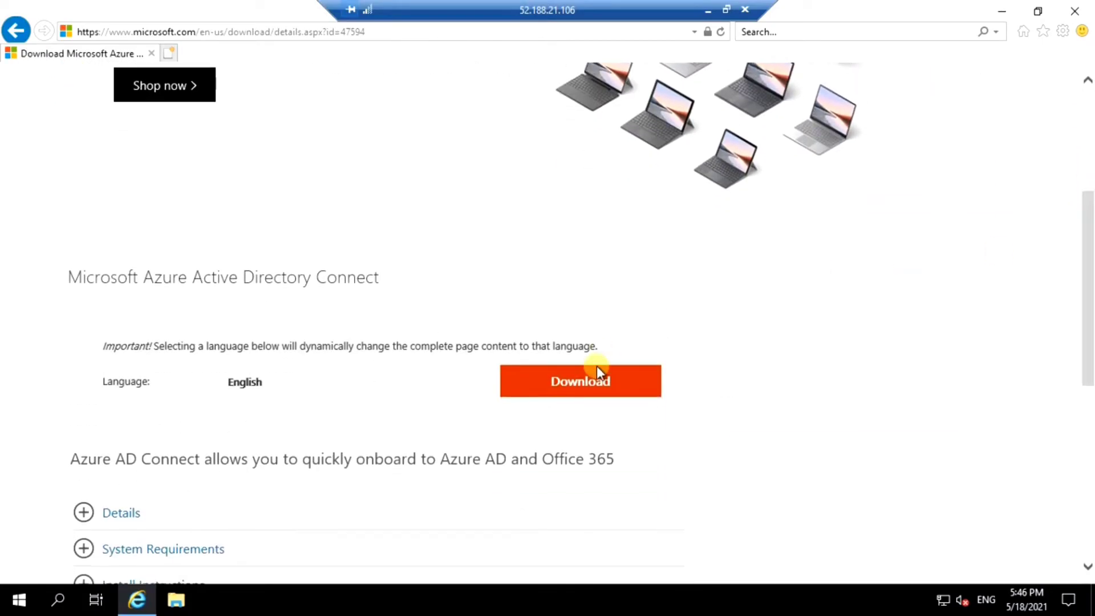
{"action": "left_click", "coordinate": [590, 386]}
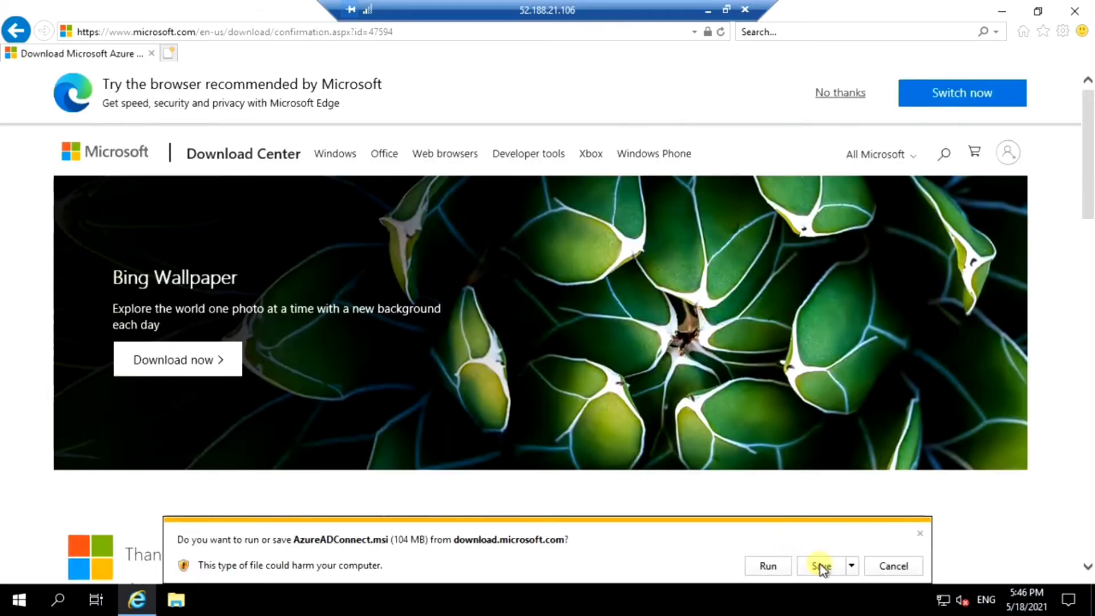
{"action": "left_click", "coordinate": [768, 566]}
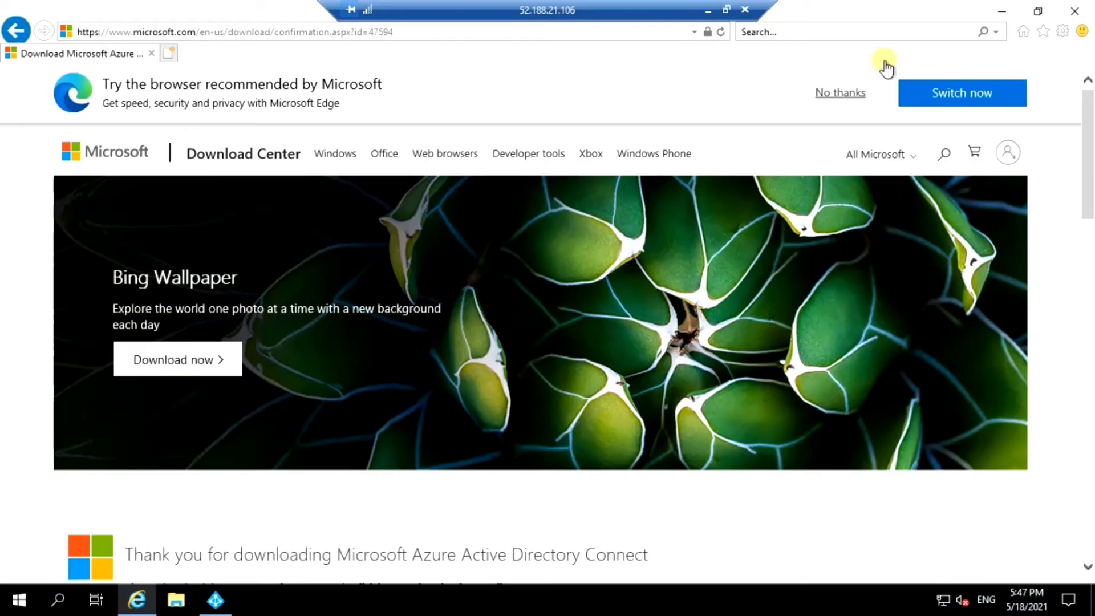
- Accept the licence, choose Customize, install required components and keep Password Hash Synchronization
{"action": "left_click", "coordinate": [1076, 15]}
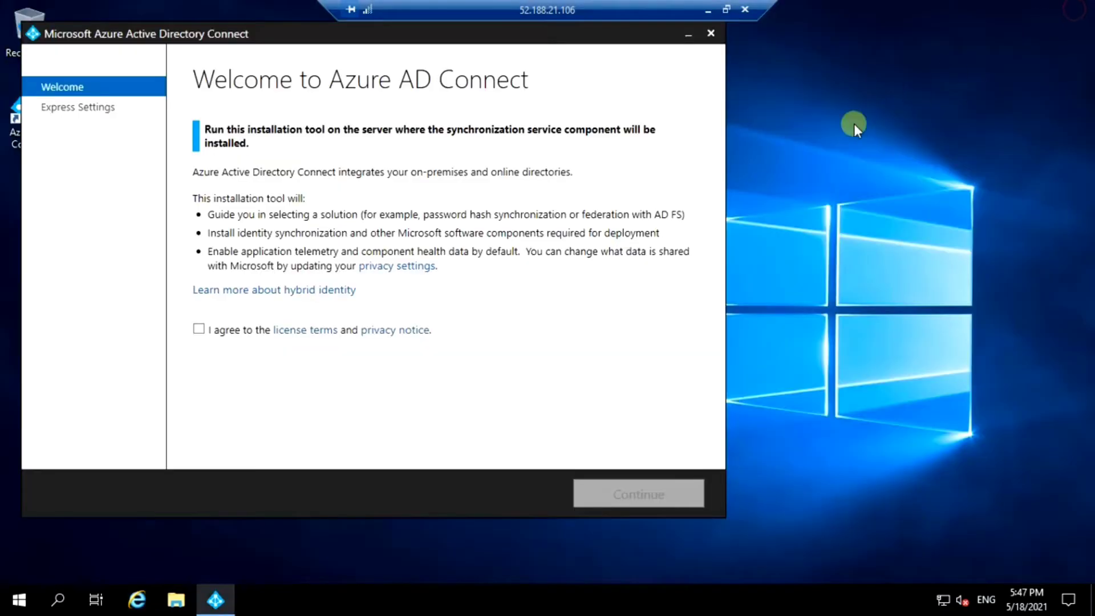
{"action": "left_click", "coordinate": [198, 329]}
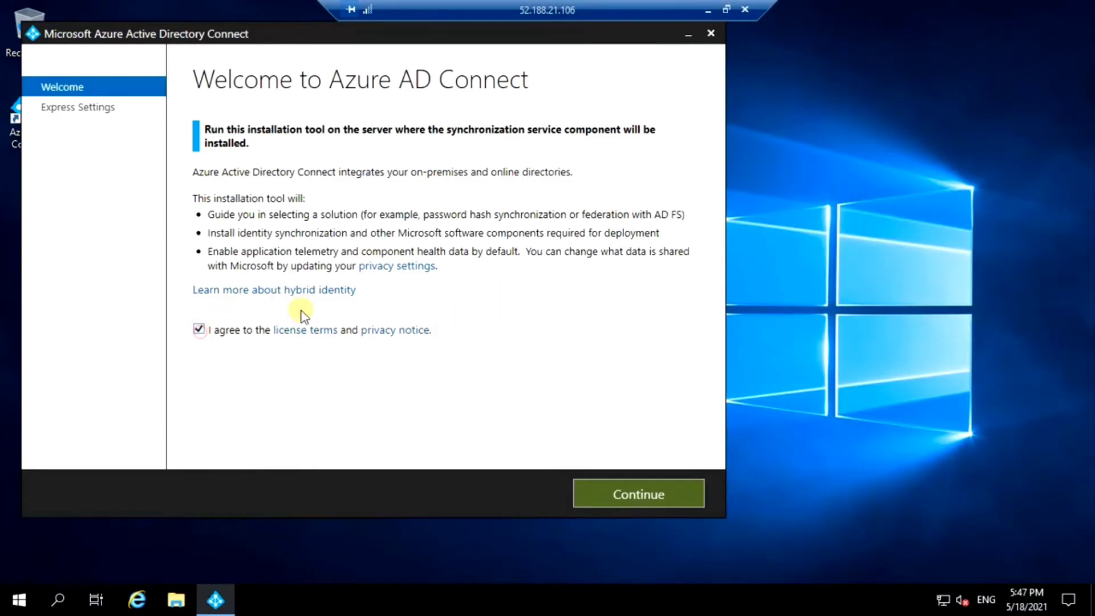
{"action": "left_click", "coordinate": [627, 491]}
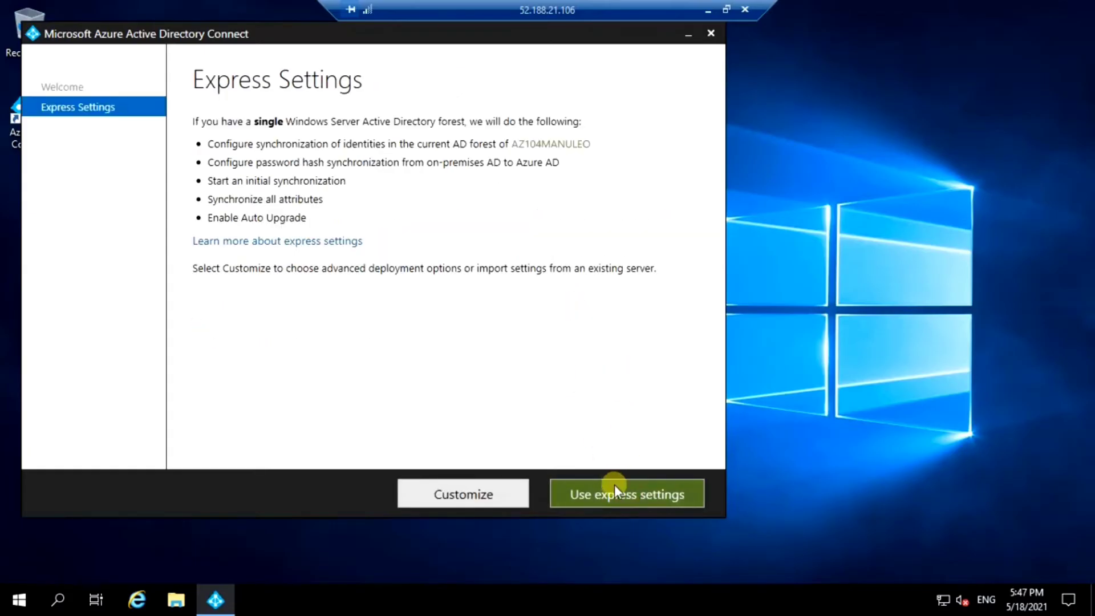
{"action": "left_click", "coordinate": [482, 492]}
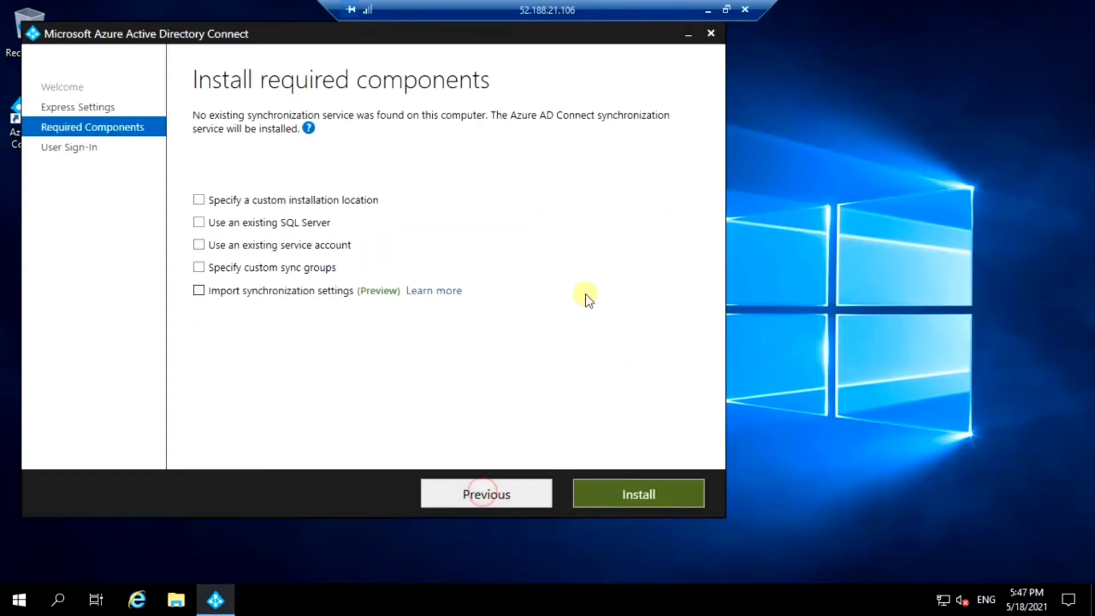
{"action": "left_click", "coordinate": [644, 498]}
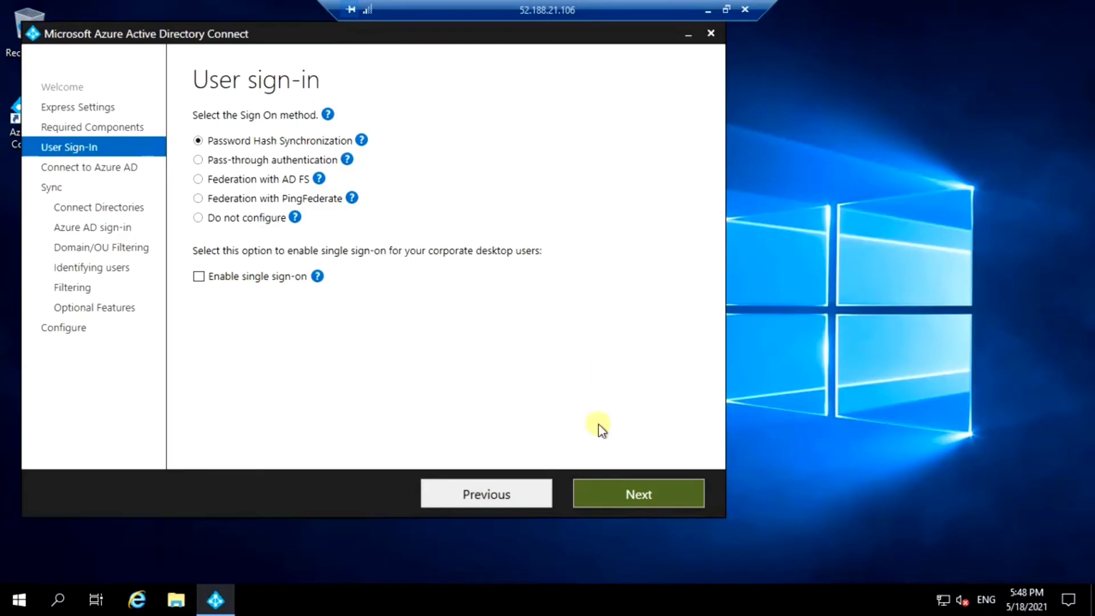
{"action": "left_click", "coordinate": [643, 495]}
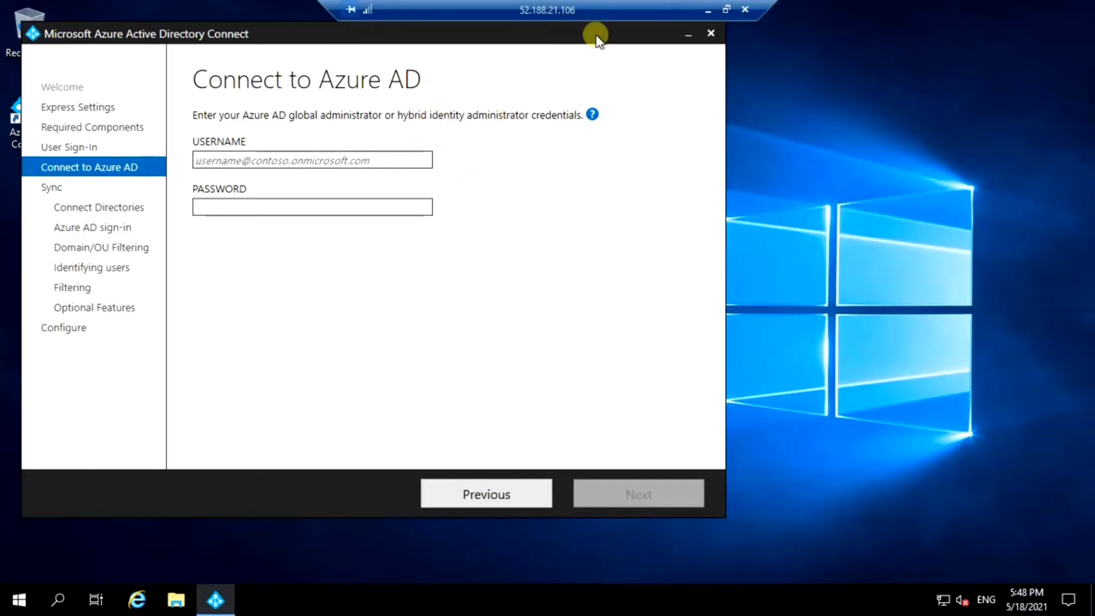
{"action": "left_click", "coordinate": [707, 11]}
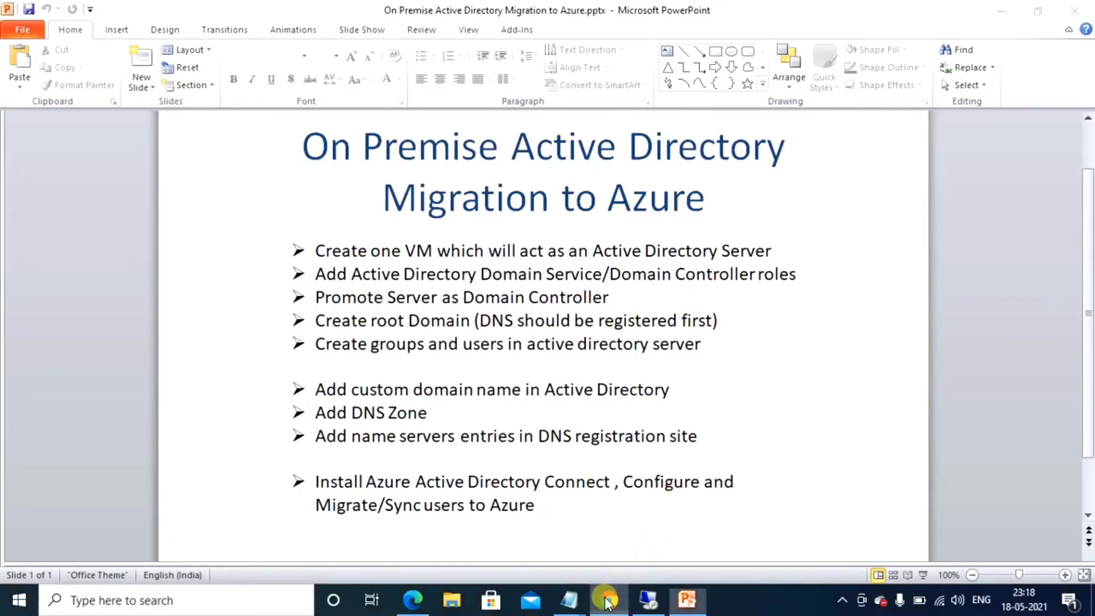
- In the Azure portal, open the second user's profile under Azure Active Directory Users
{"action": "left_click", "coordinate": [609, 599]}
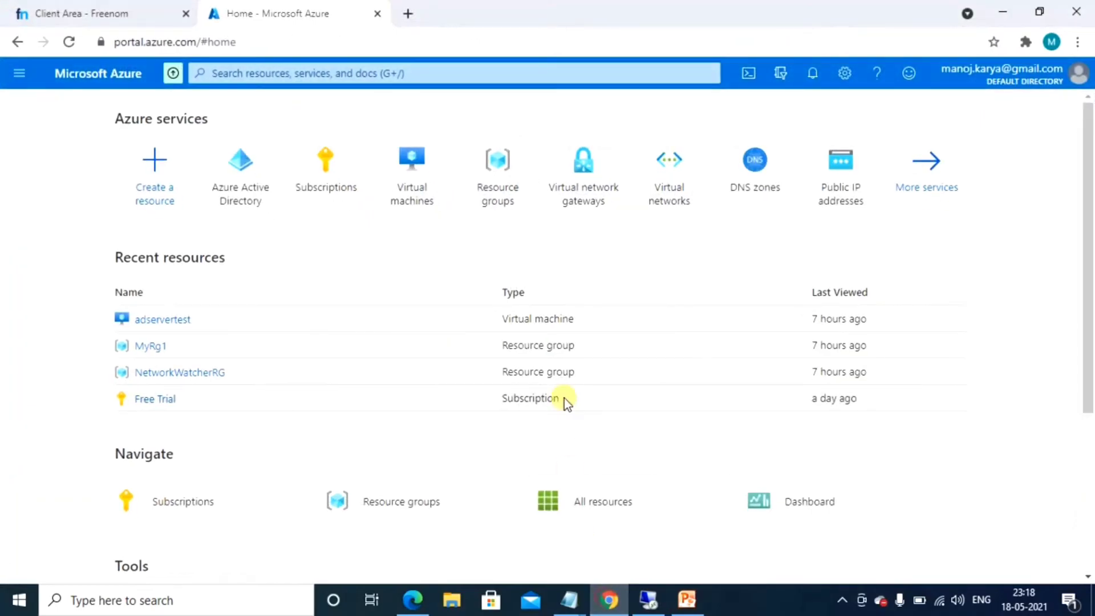
{"action": "left_click", "coordinate": [245, 183]}
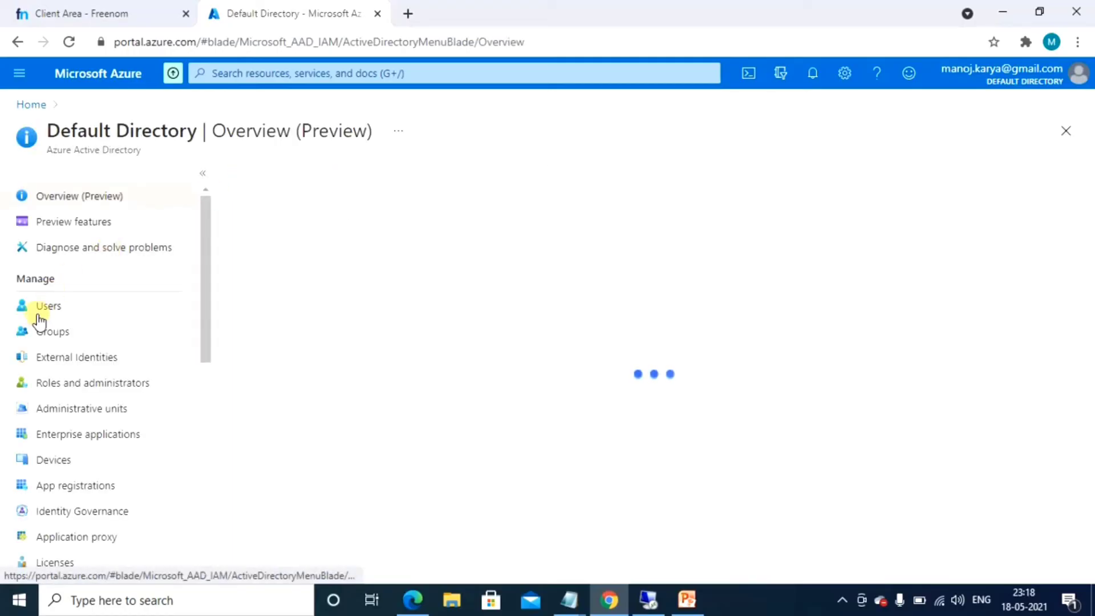
{"action": "left_click", "coordinate": [59, 309]}
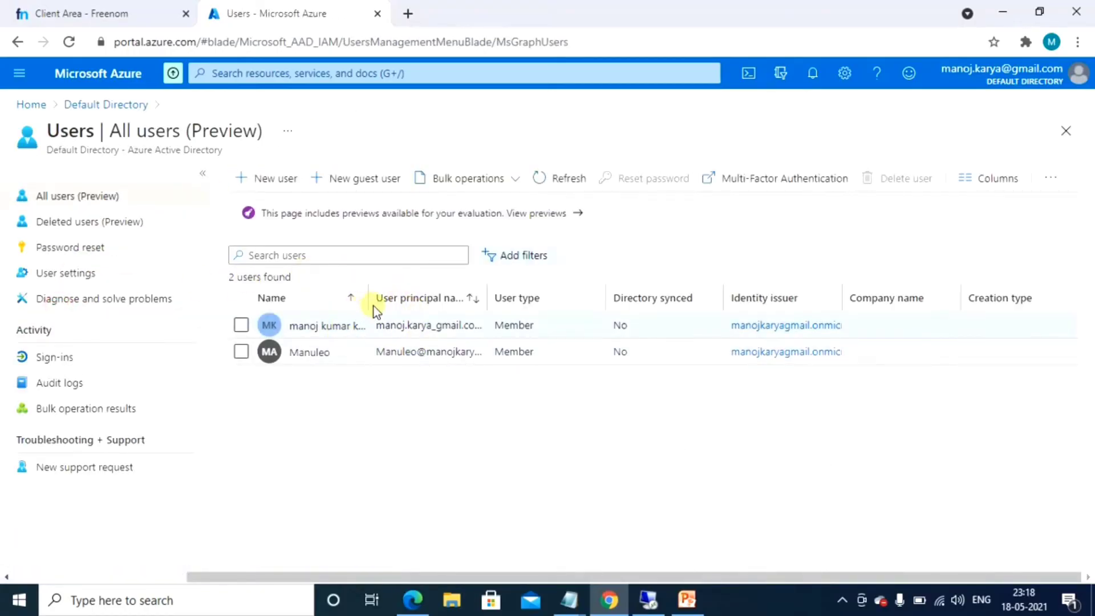
{"action": "left_click", "coordinate": [318, 361]}
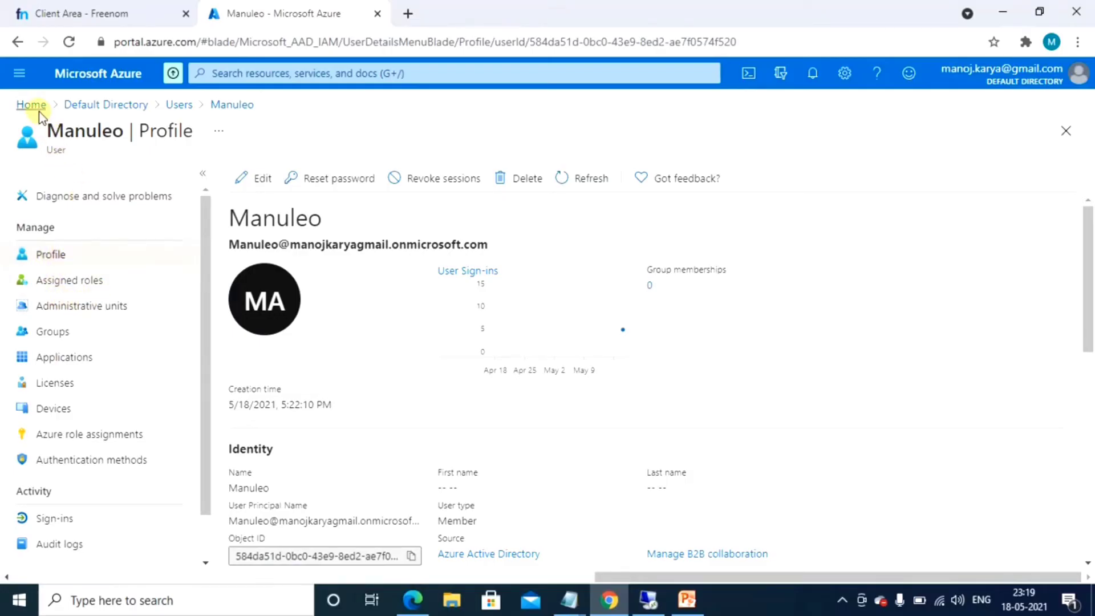
{"action": "left_click", "coordinate": [177, 105]}
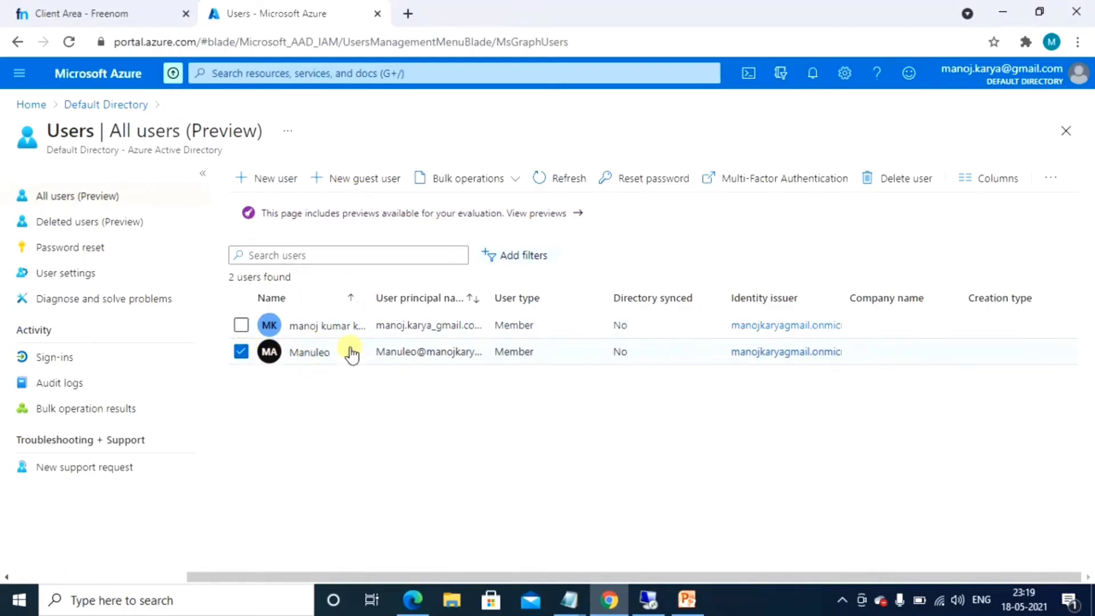
{"action": "left_click", "coordinate": [241, 356]}
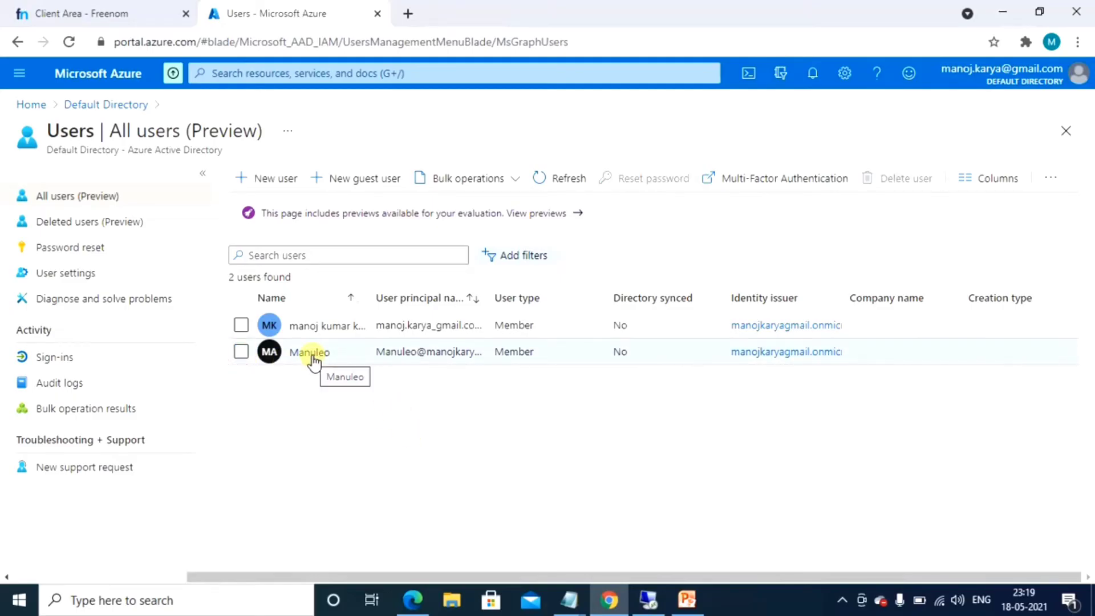
{"action": "left_click", "coordinate": [313, 357]}
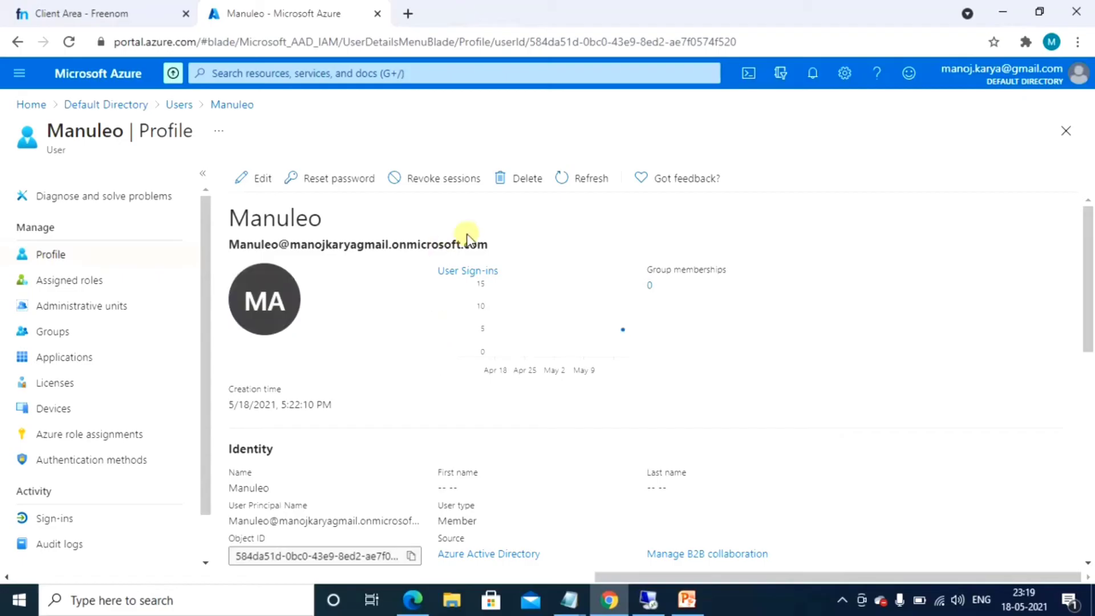
- Copy the user's principal name and switch back to the remote server session
{"action": "left_click_drag", "start_coordinate": [492, 244], "coordinate": [231, 244]}
{"action": "right_click", "coordinate": [262, 244]}
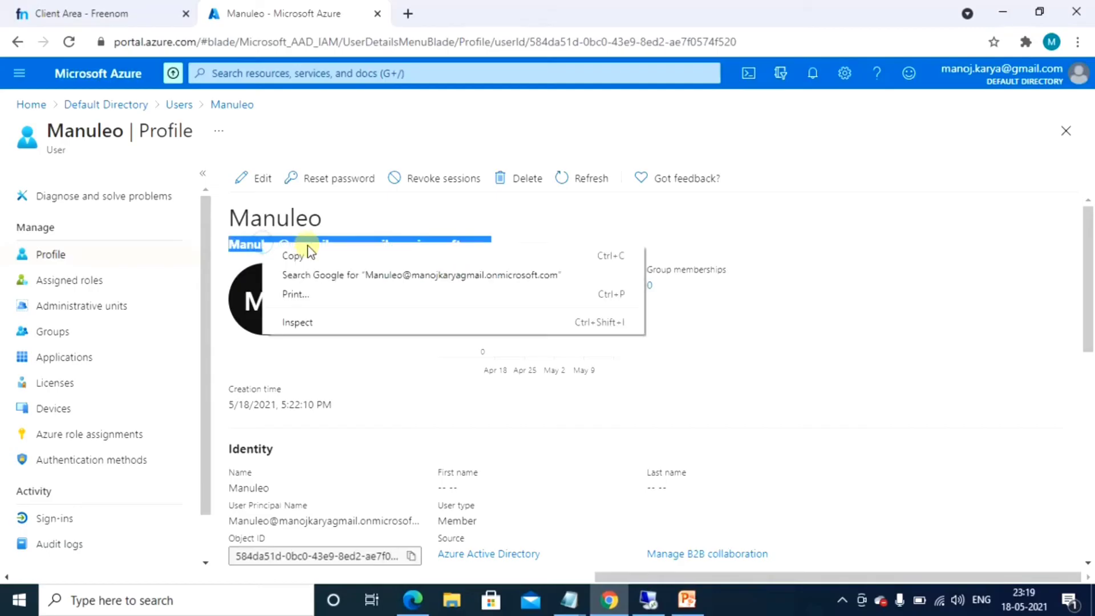
{"action": "left_click", "coordinate": [306, 250]}
{"action": "left_click", "coordinate": [651, 600]}
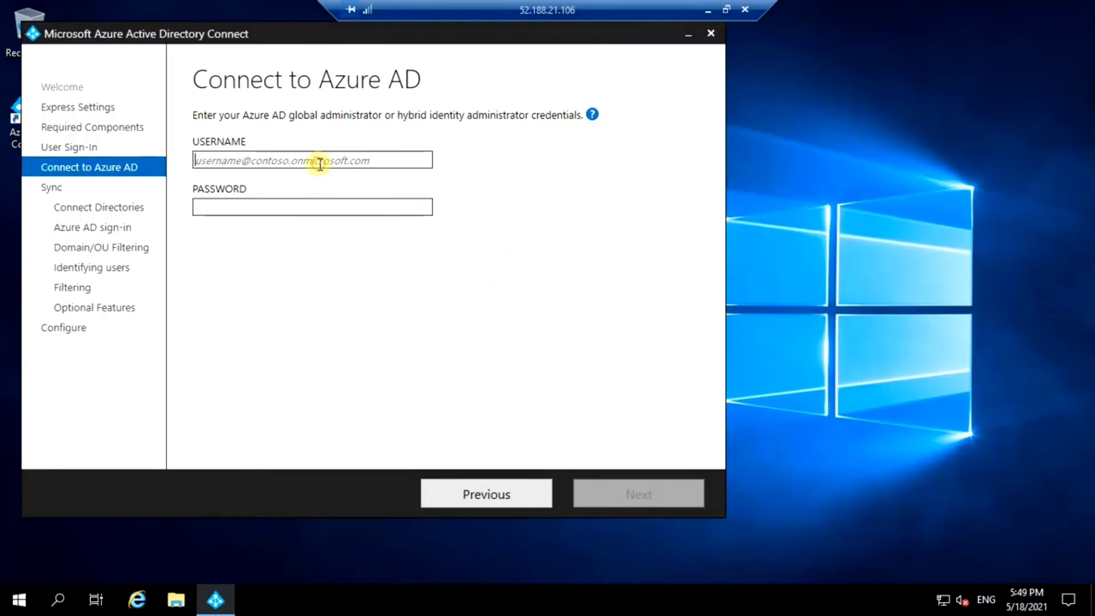
- Paste the copied UPN as username, enter the administrator password and submit the credentials
{"action": "left_click", "coordinate": [318, 165]}
{"action": "key", "text": "ctrl+v"}
{"action": "left_click", "coordinate": [264, 207]}
{"action": "type", "text": "•••••••"}
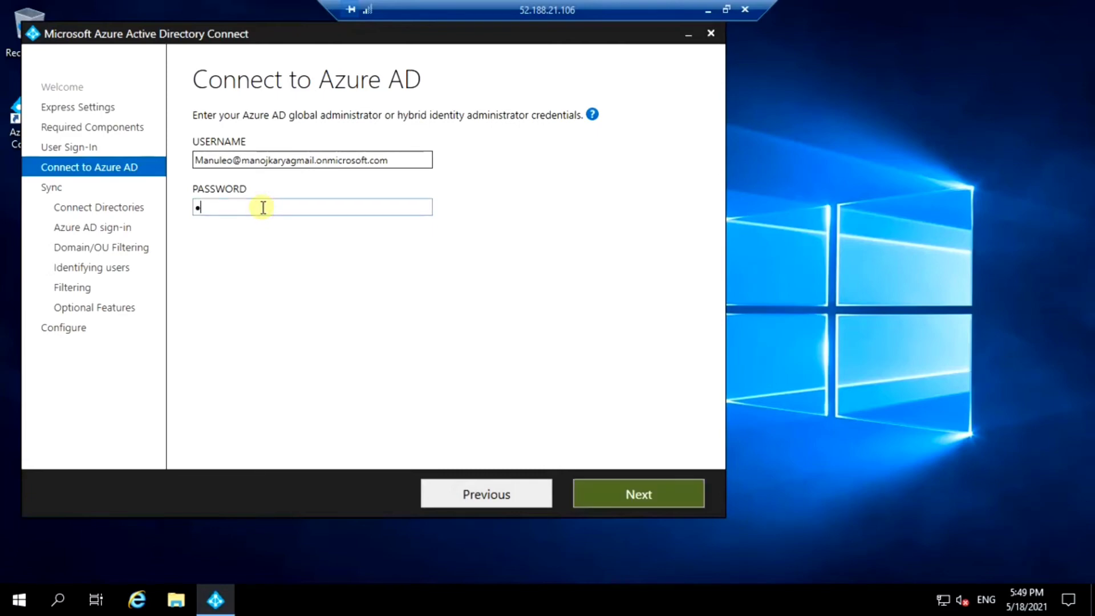
{"action": "type", "text": "•••••"}
{"action": "left_click", "coordinate": [663, 489]}
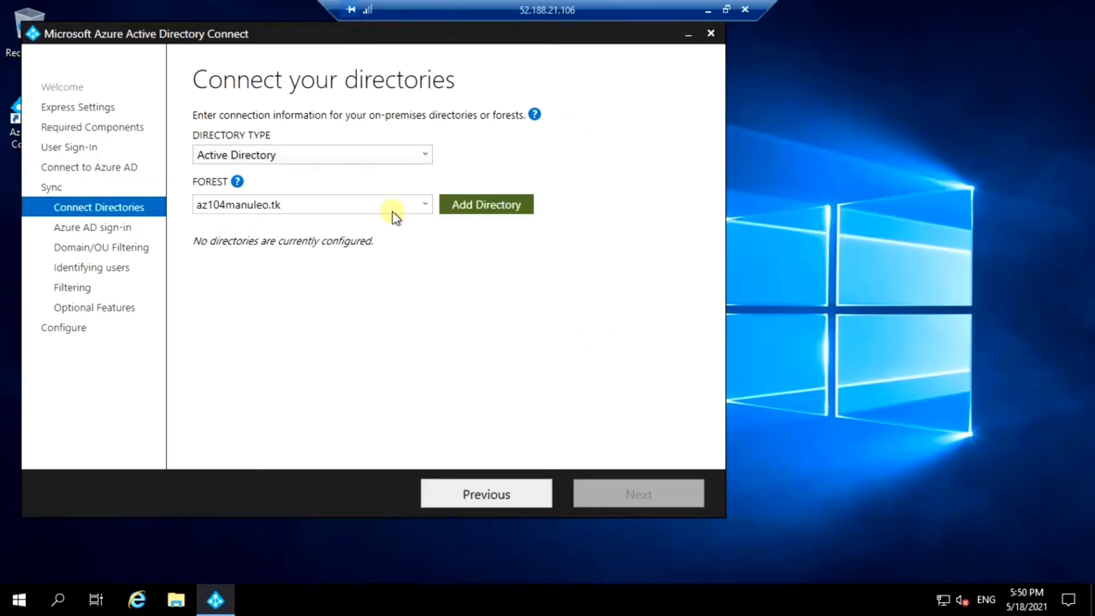
- Add the az104manuleo.tk forest as a directory
{"action": "left_click_drag", "start_coordinate": [294, 203], "coordinate": [194, 204]}
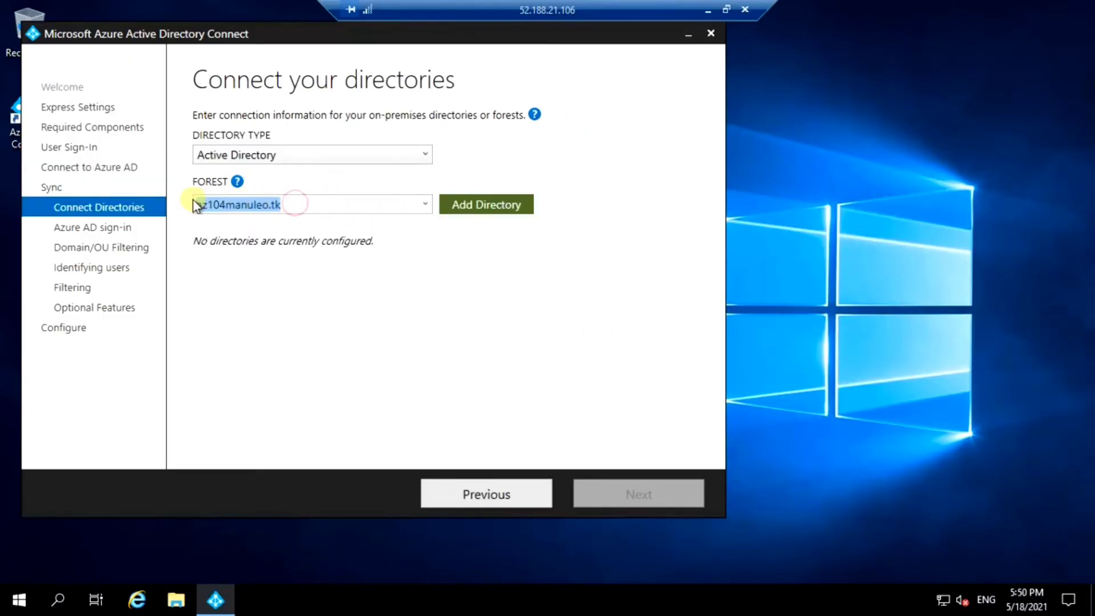
{"action": "left_click", "coordinate": [417, 291]}
{"action": "left_click", "coordinate": [496, 208]}
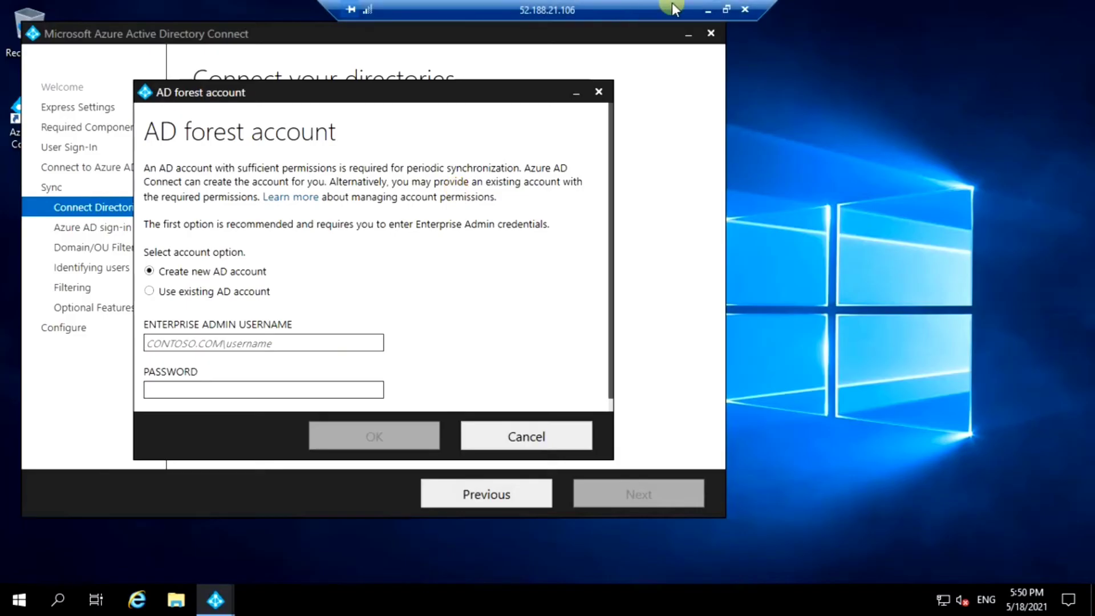
- Copy the enterprise admin account name from the saved notes on the local desktop
{"action": "left_click", "coordinate": [708, 10]}
{"action": "mouse_move", "coordinate": [571, 600]}
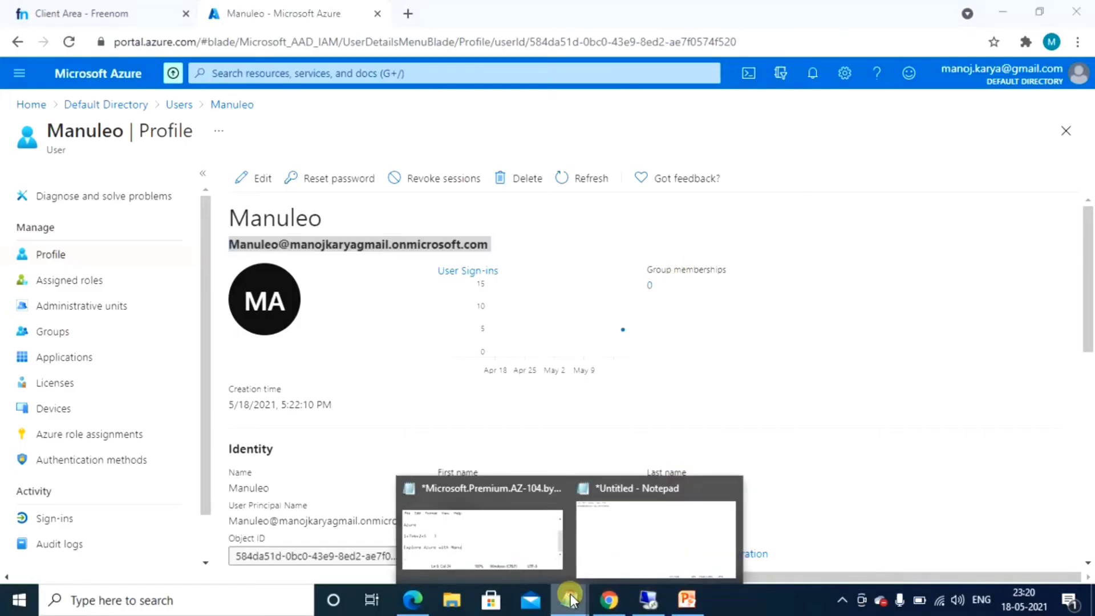
{"action": "left_click", "coordinate": [671, 557]}
{"action": "left_click_drag", "start_coordinate": [167, 224], "coordinate": [114, 225]}
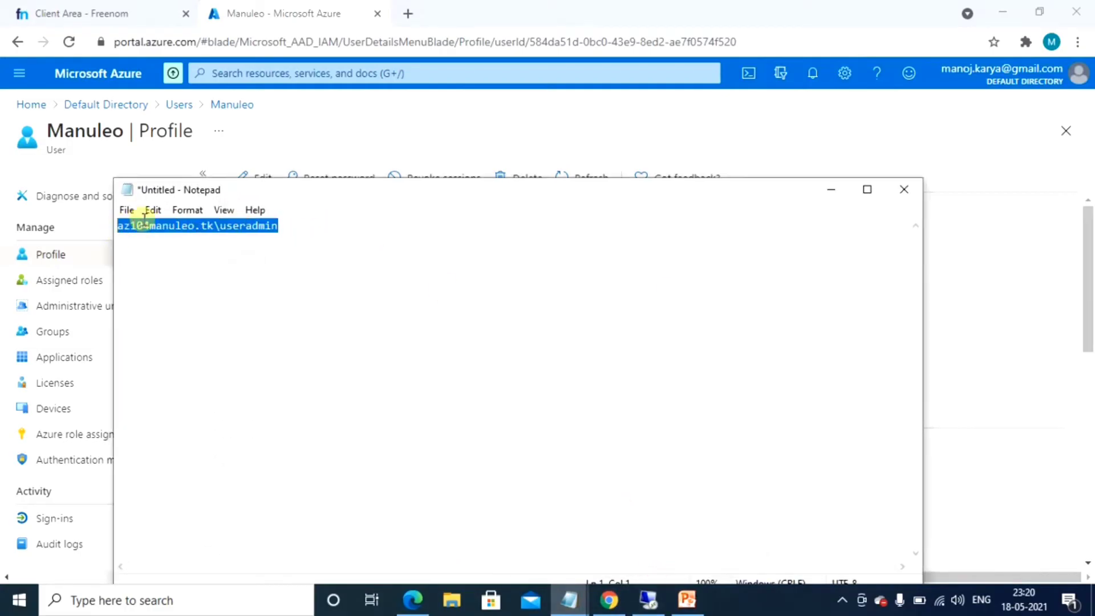
{"action": "right_click", "coordinate": [143, 227]}
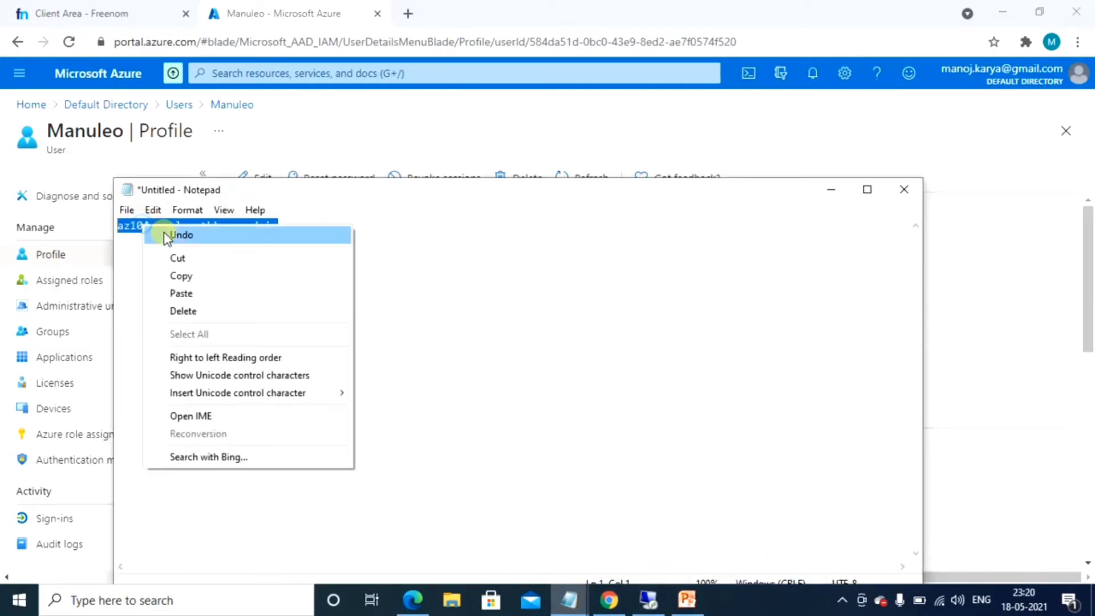
{"action": "left_click", "coordinate": [180, 278]}
{"action": "left_click", "coordinate": [648, 600]}
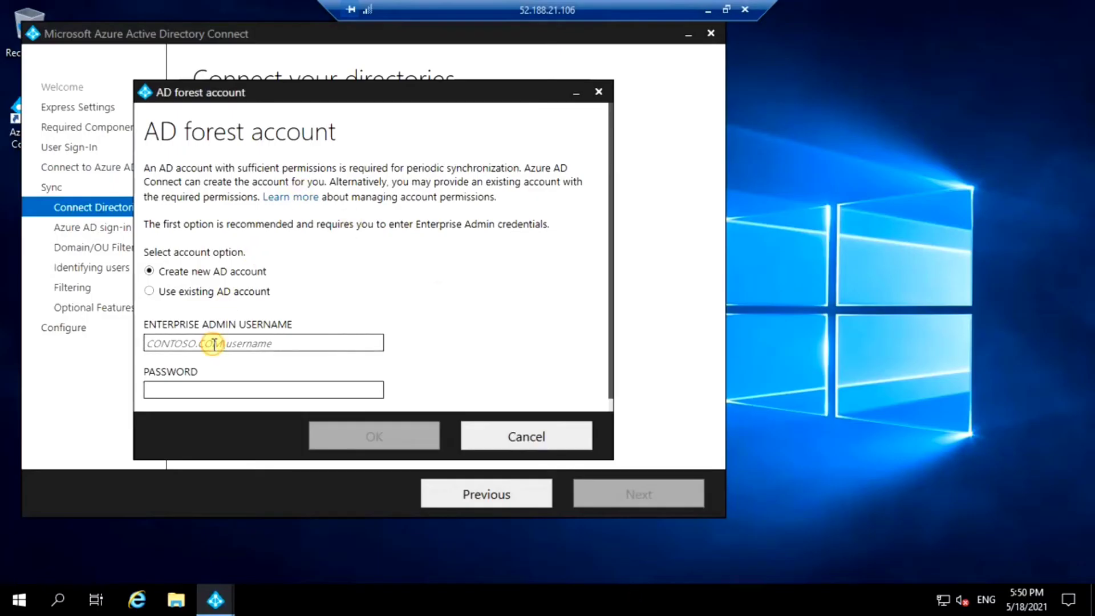
- Paste the enterprise admin username, enter its password and confirm the forest account
{"action": "left_click", "coordinate": [215, 343]}
{"action": "key", "text": "ctrl+v"}
{"action": "left_click", "coordinate": [197, 390]}
{"action": "type", "text": "****"}
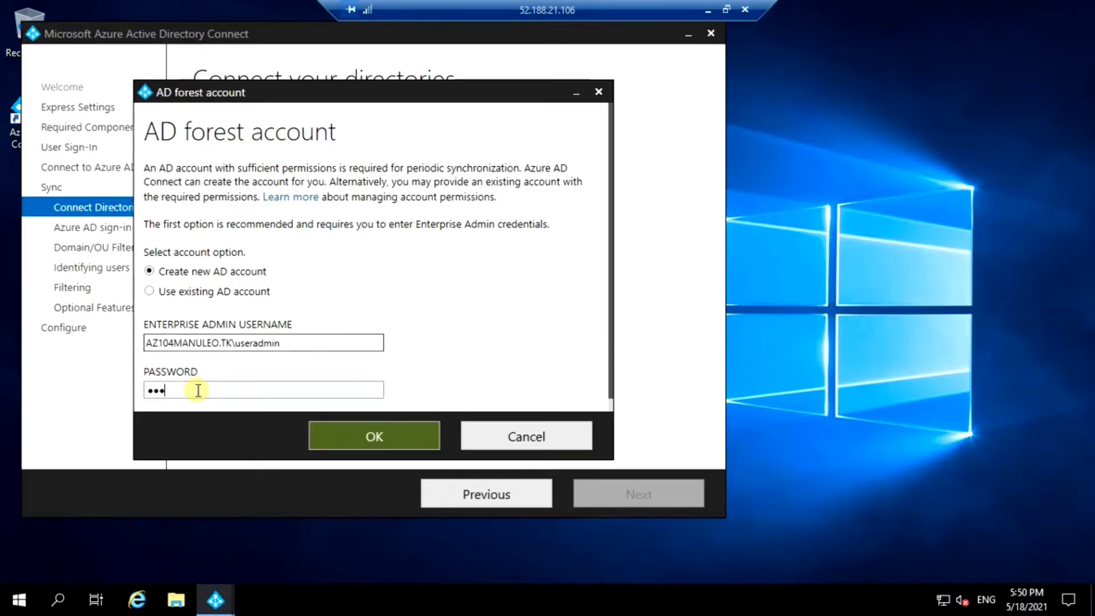
{"action": "key", "text": "BackSpace"}
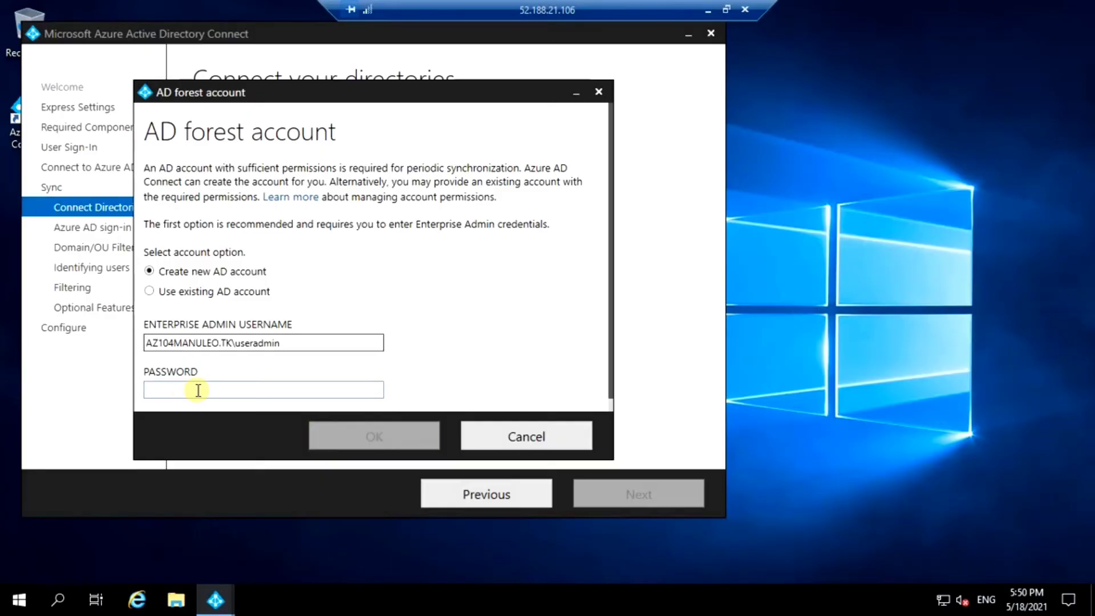
{"action": "type", "text": "*********"}
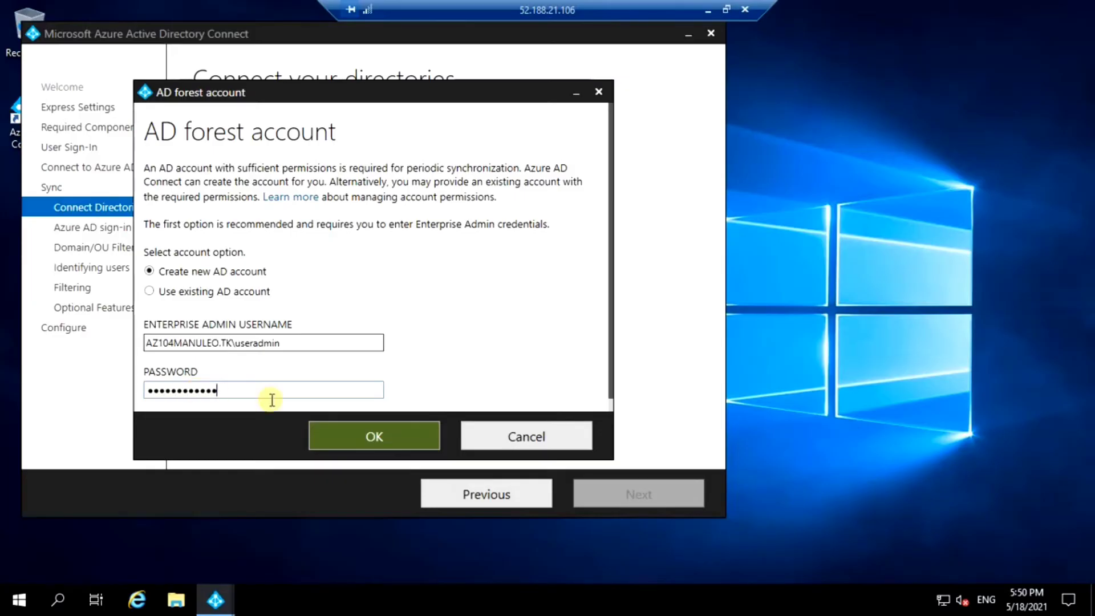
{"action": "left_click", "coordinate": [359, 438]}
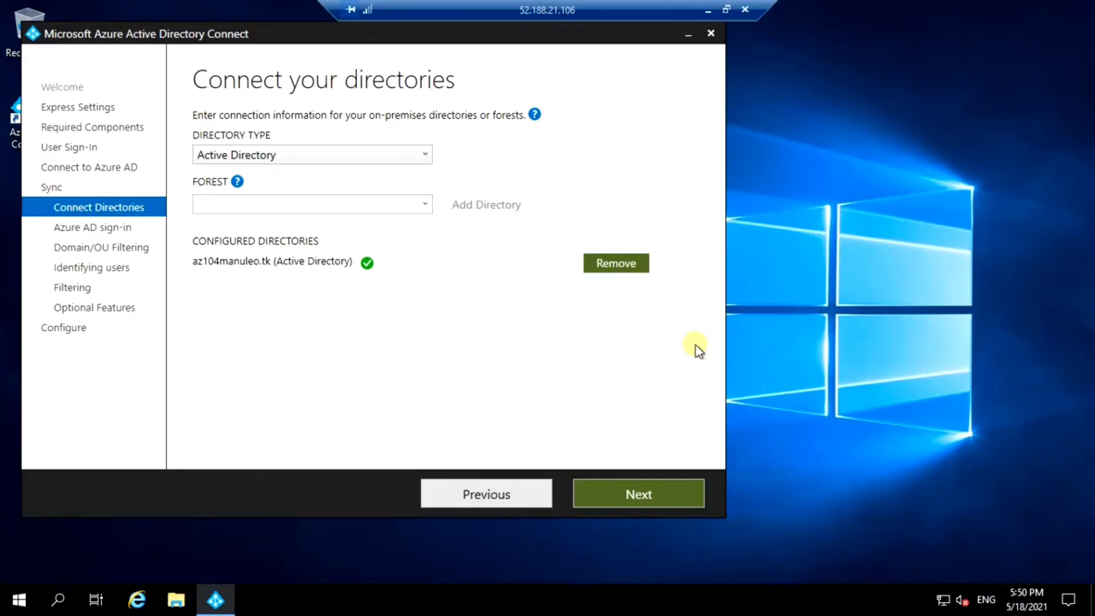
- Reselect the az104manuleo.tk forest and continue to the Azure AD sign-in configuration
{"action": "left_click", "coordinate": [425, 205]}
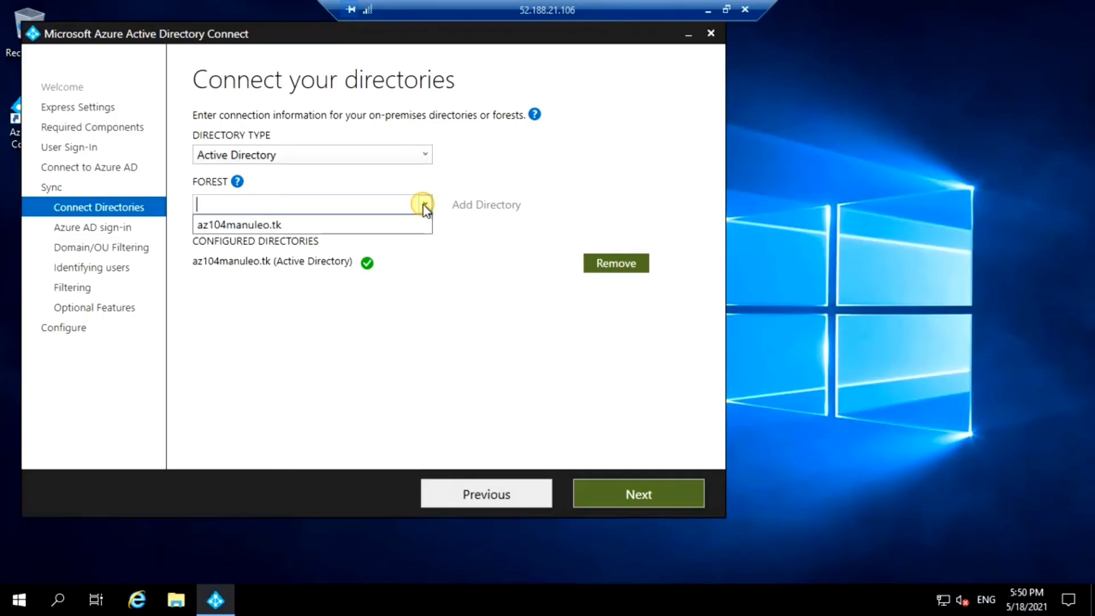
{"action": "left_click", "coordinate": [376, 239]}
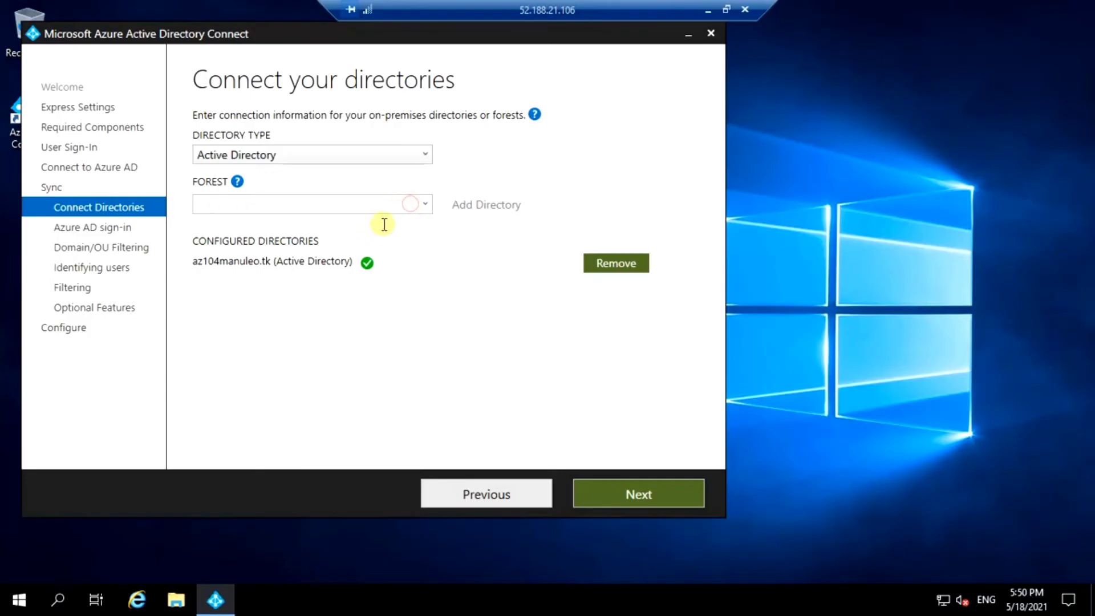
{"action": "left_click", "coordinate": [424, 203]}
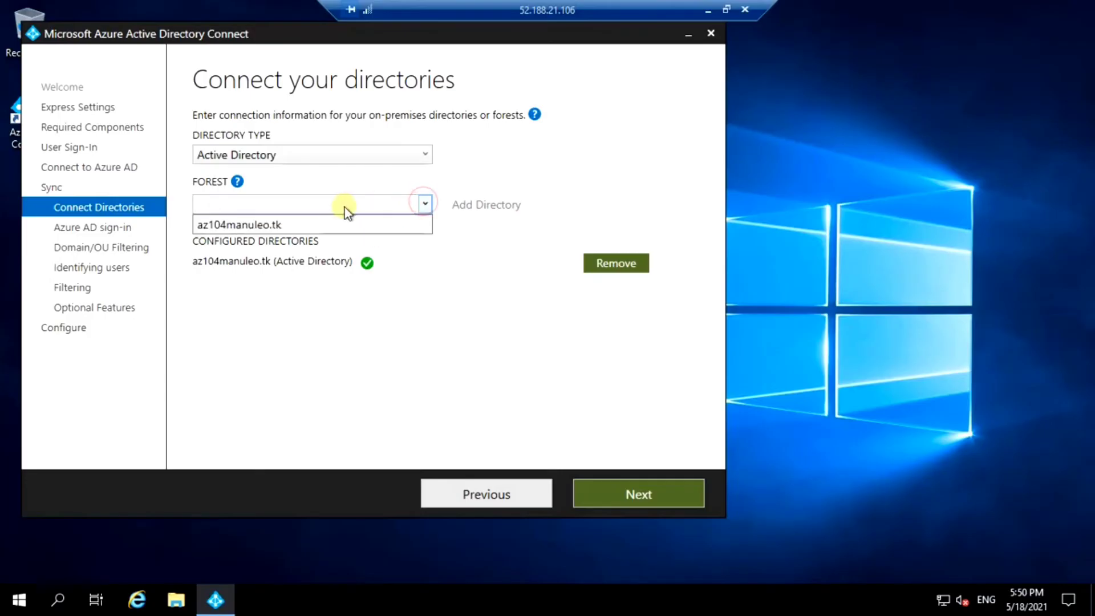
{"action": "left_click", "coordinate": [323, 226]}
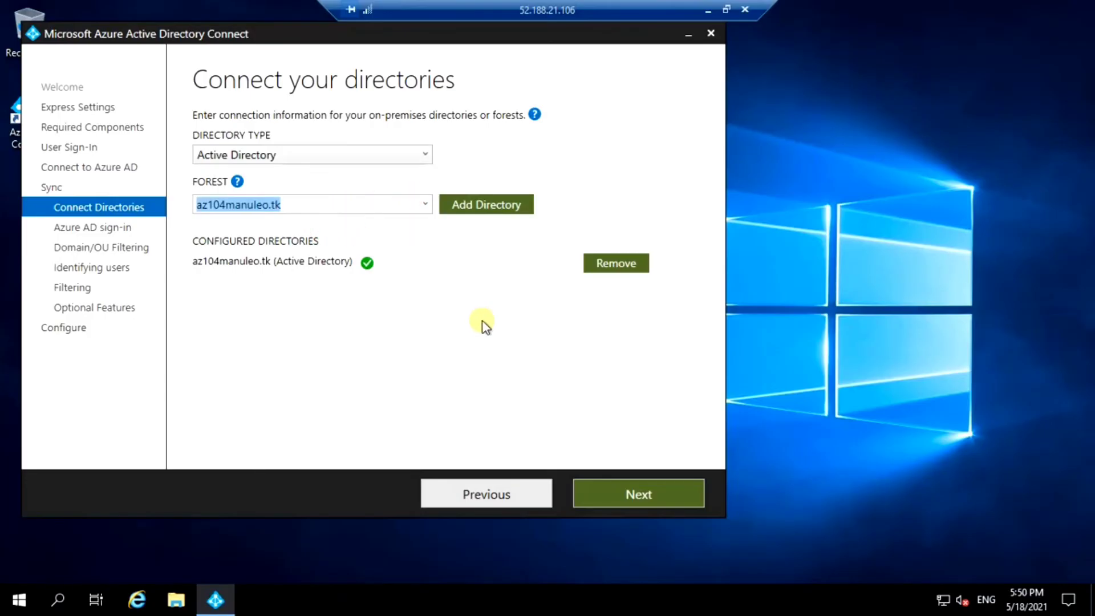
{"action": "left_click", "coordinate": [631, 491]}
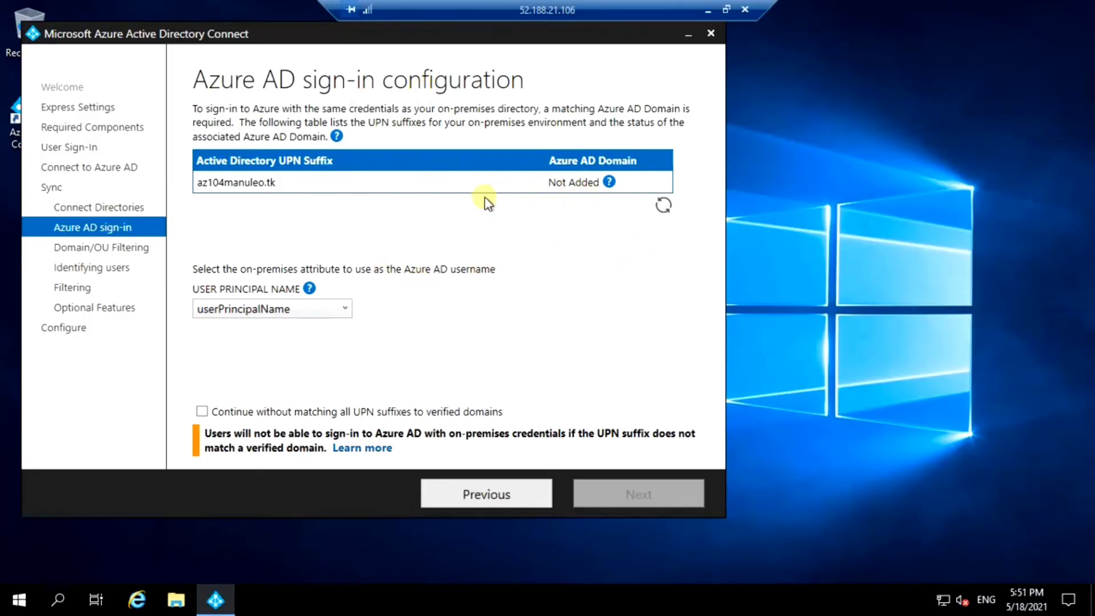
- Refresh the UPN suffix status, which shows az104manuleo.tk as Not Added, then return to the Azure portal
{"action": "mouse_move", "coordinate": [617, 194]}
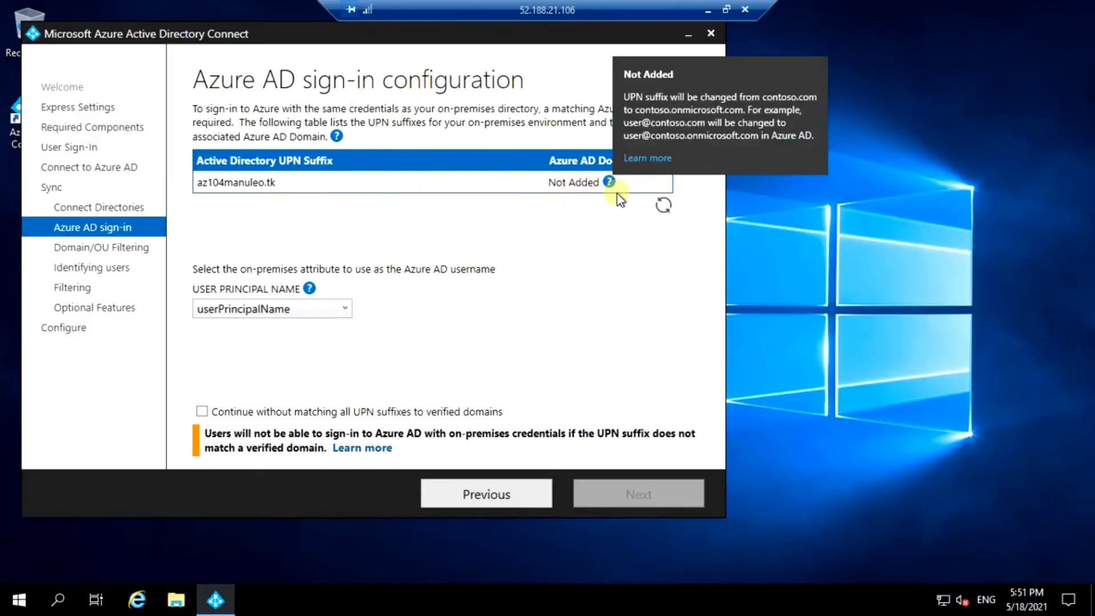
{"action": "left_click", "coordinate": [663, 206]}
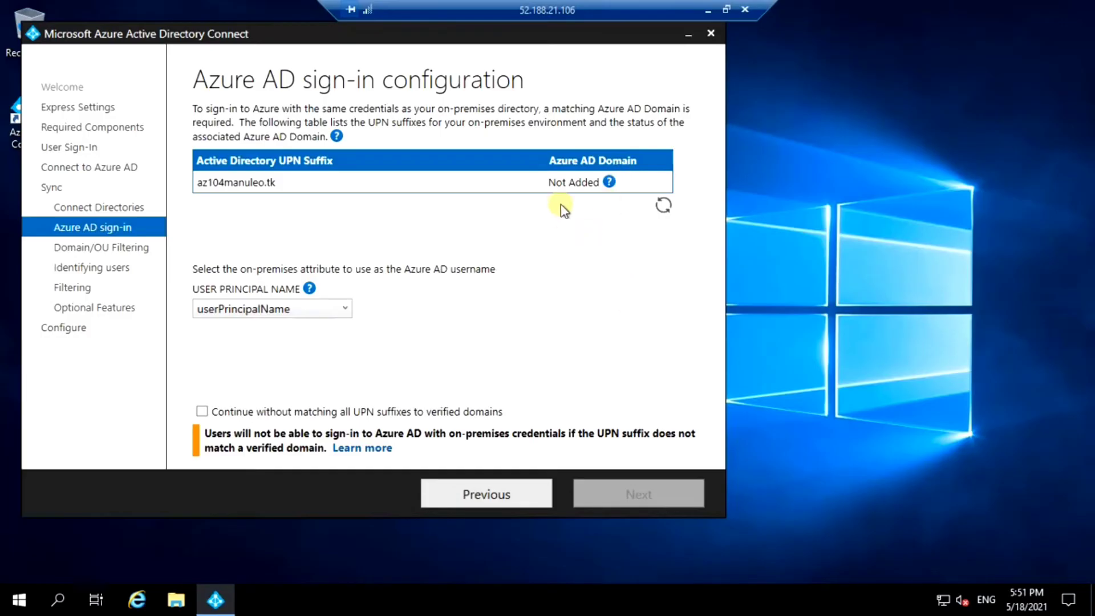
{"action": "left_click", "coordinate": [709, 12]}
- Go to Custom domain names in Azure Active Directory
{"action": "left_click", "coordinate": [607, 604]}
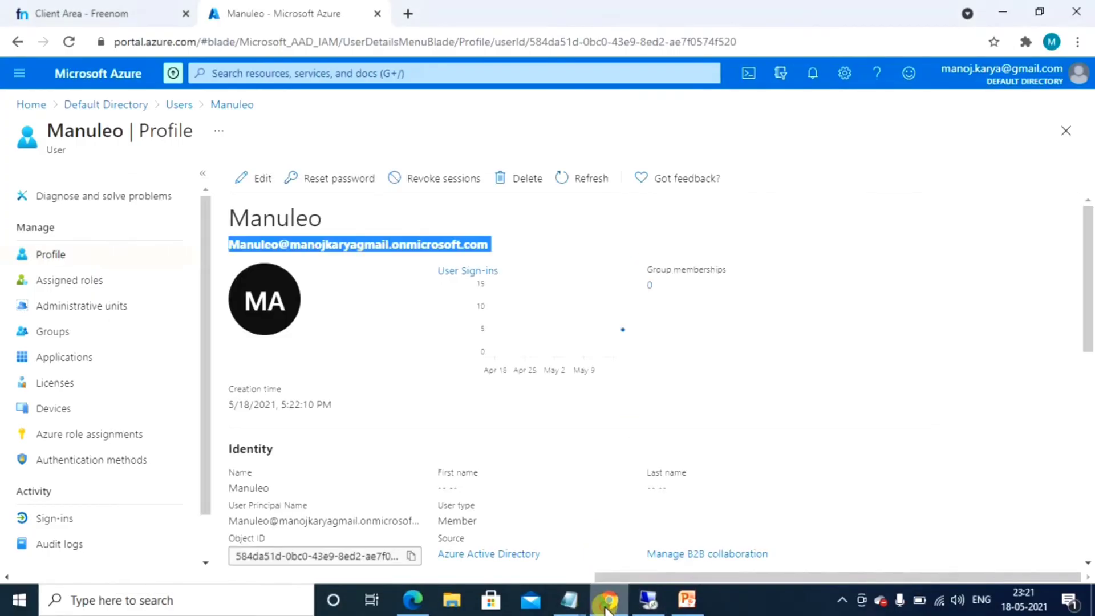
{"action": "left_click", "coordinate": [28, 105]}
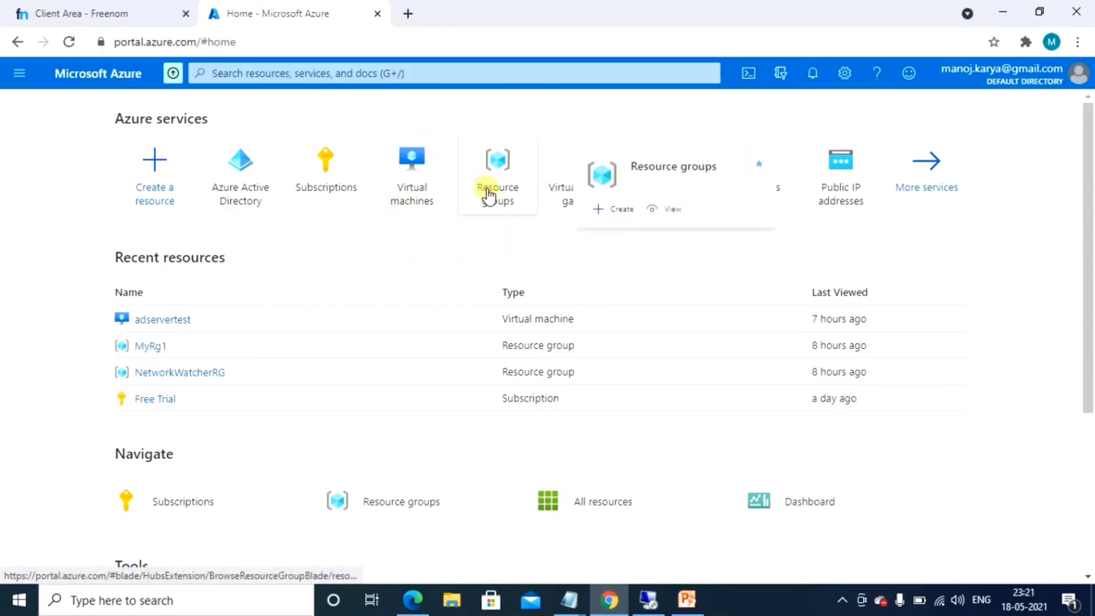
{"action": "left_click", "coordinate": [246, 181]}
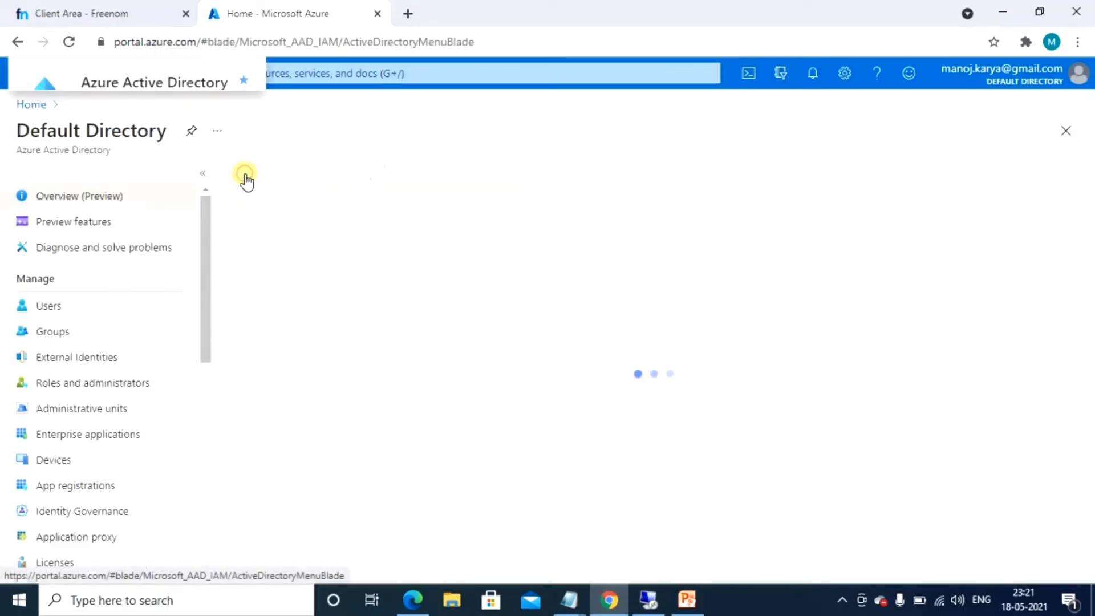
{"action": "left_click_drag", "start_coordinate": [206, 285], "coordinate": [210, 370]}
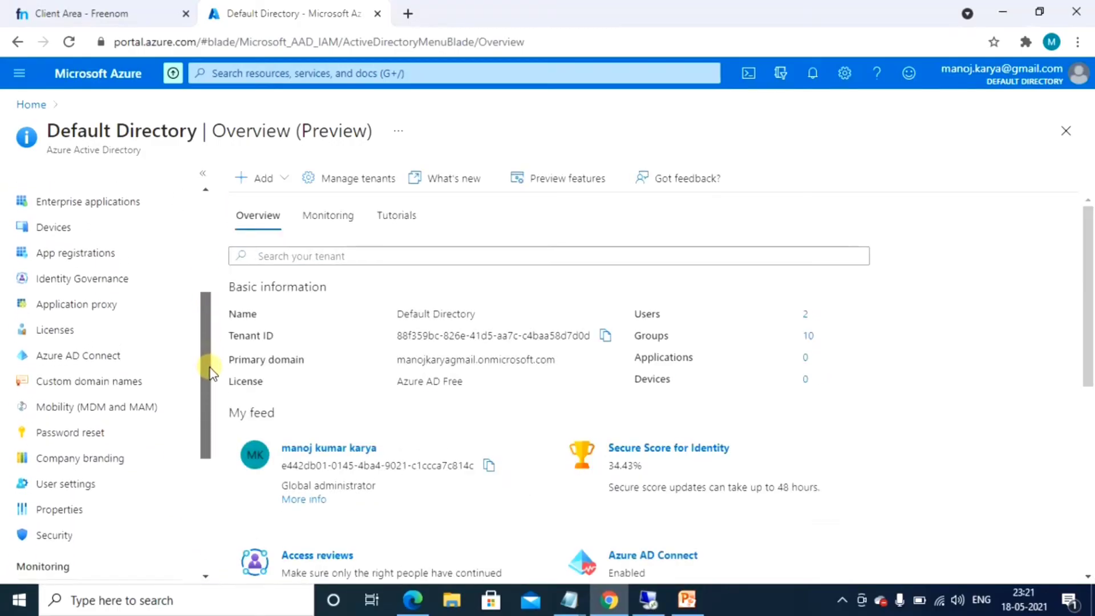
{"action": "left_click", "coordinate": [74, 385]}
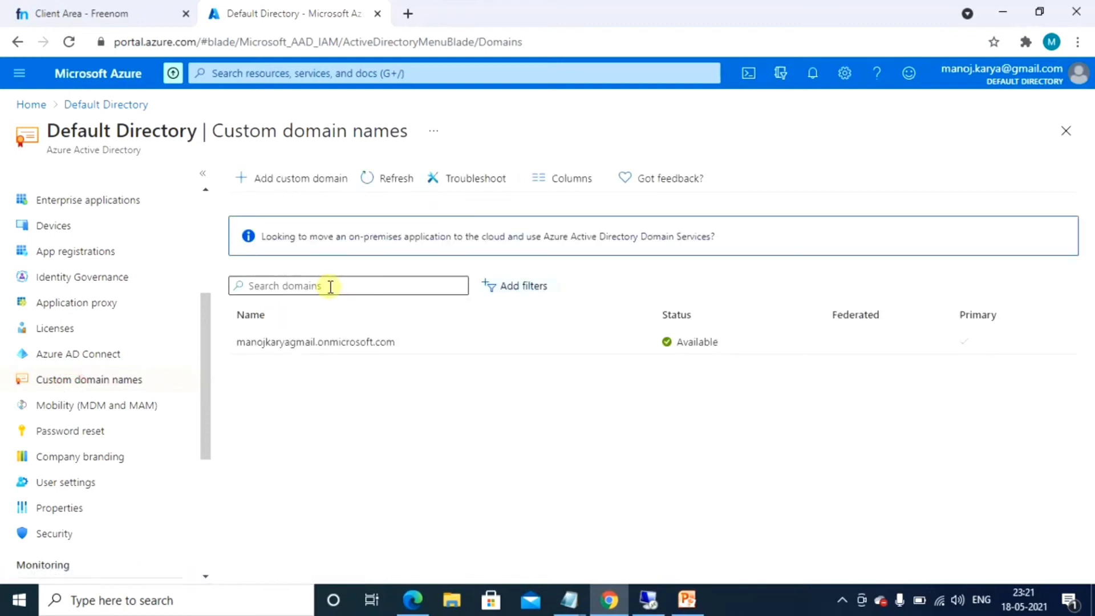
- Add az104manuleo.tk as a new custom domain of the directory
{"action": "left_click", "coordinate": [310, 182]}
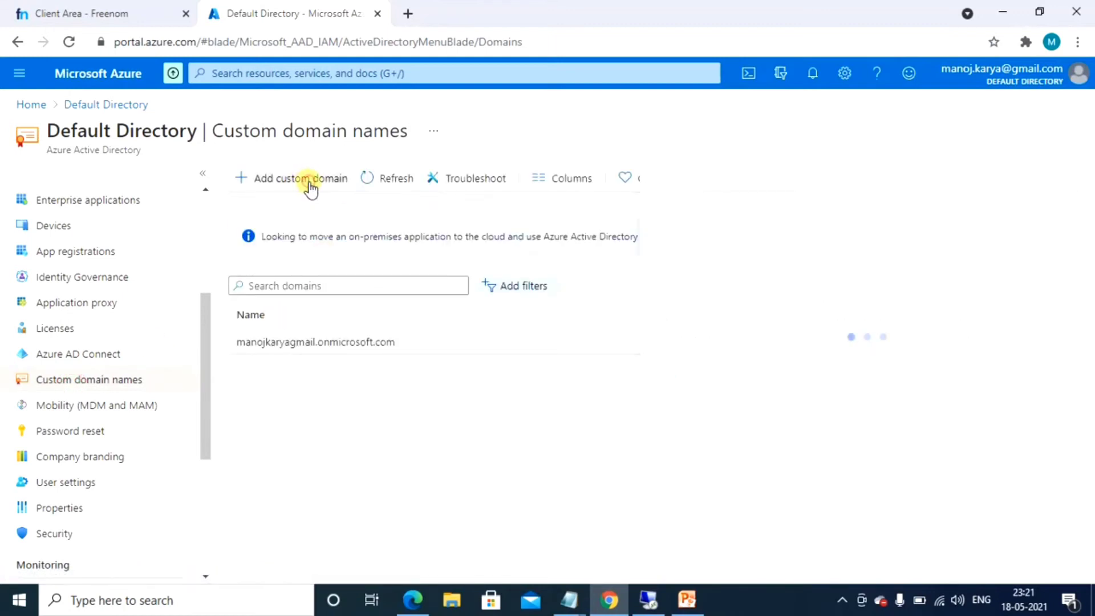
{"action": "left_click", "coordinate": [898, 185]}
{"action": "type", "text": "az104manuleo"}
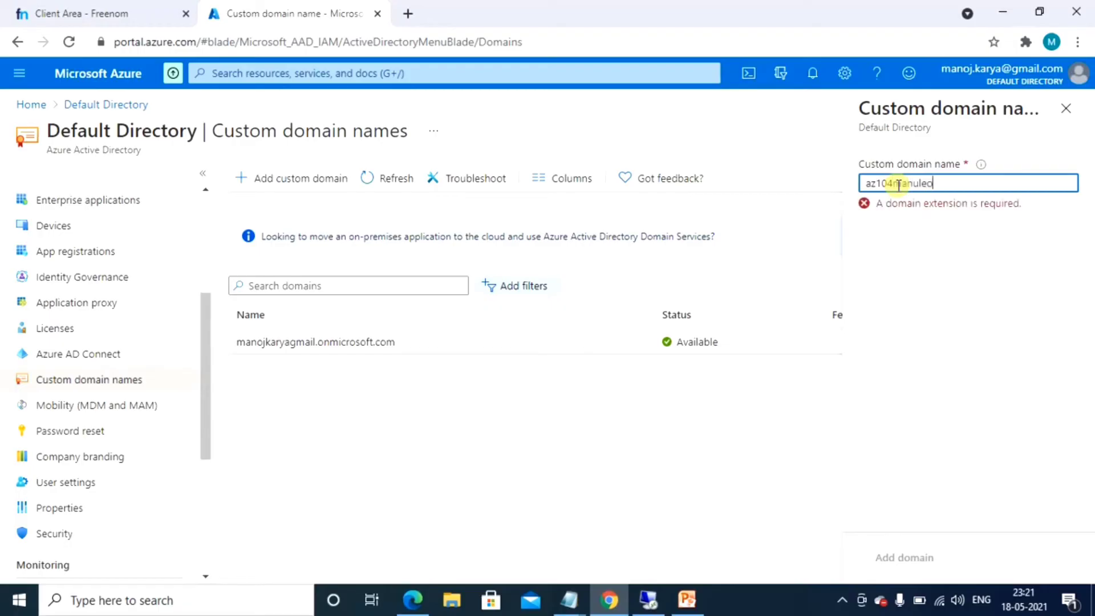
{"action": "type", "text": ".tk"}
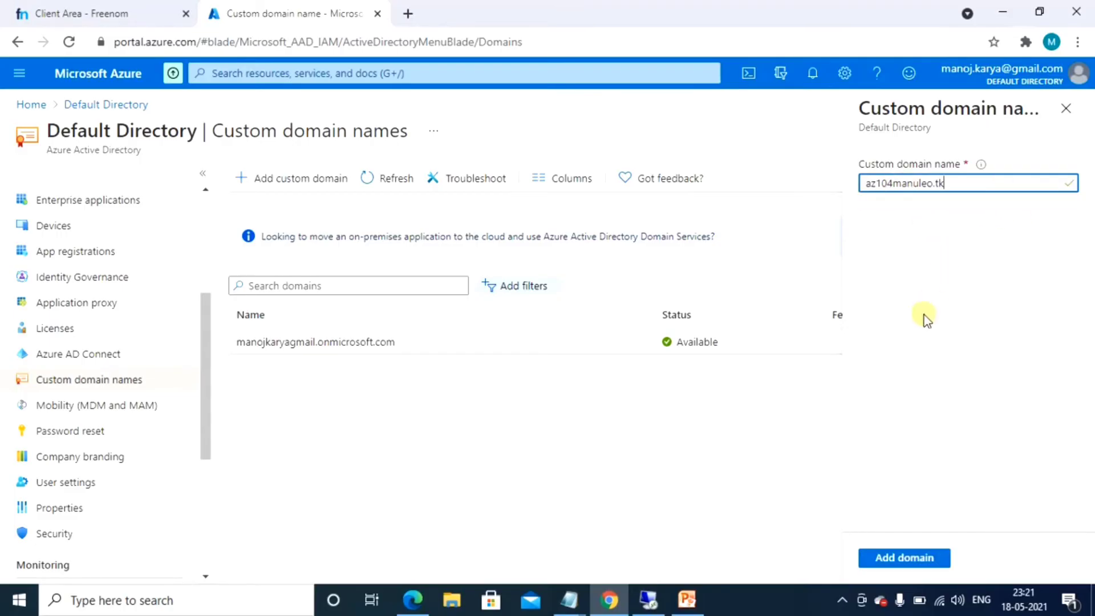
{"action": "left_click", "coordinate": [904, 557]}
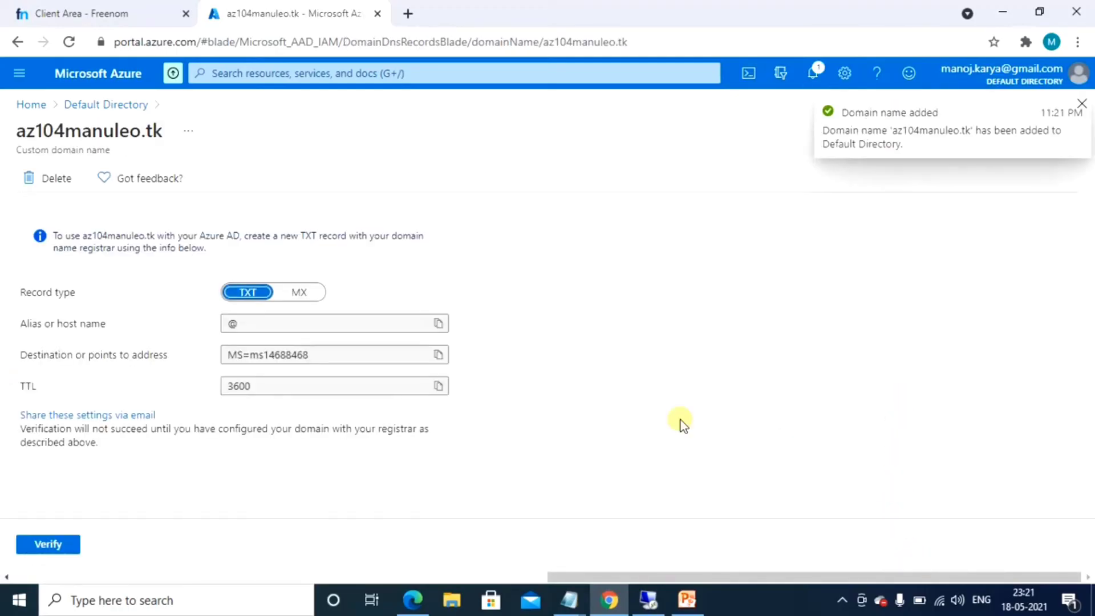
- Attempt verification of az104manuleo.tk, which fails, then open the DNS zones service
{"action": "left_click", "coordinate": [46, 546]}
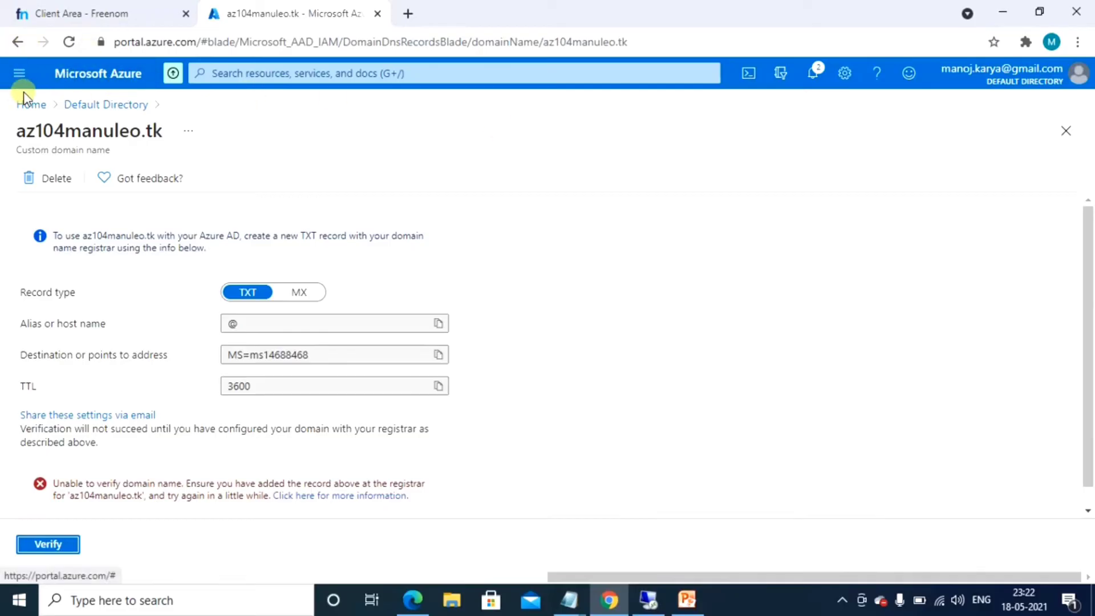
{"action": "left_click", "coordinate": [31, 104]}
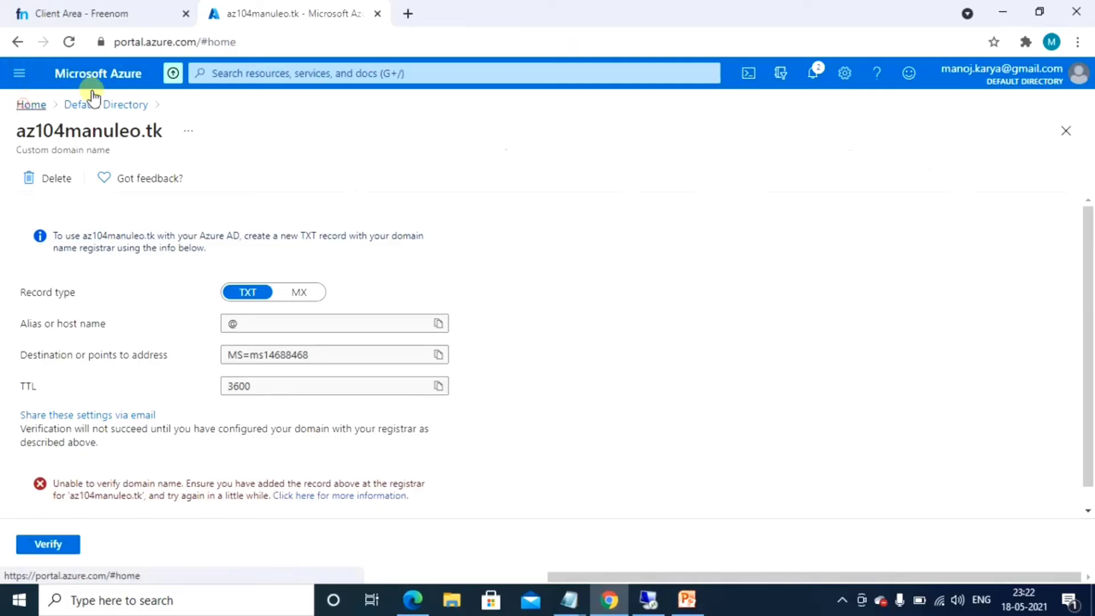
{"action": "left_click", "coordinate": [349, 73]}
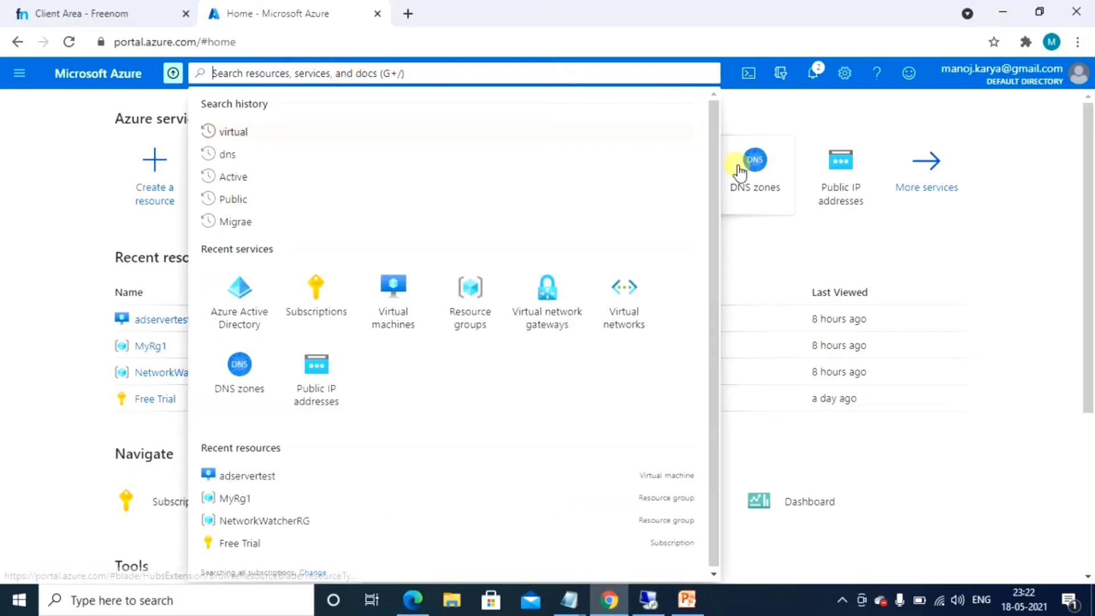
{"action": "left_click", "coordinate": [759, 164]}
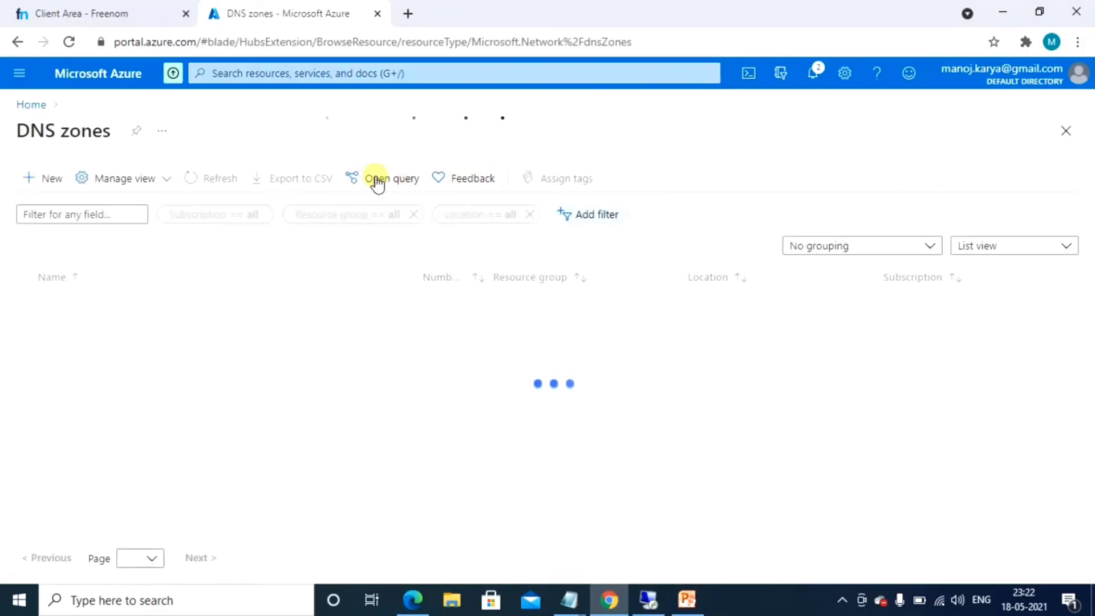
- Create a DNS zone named az104manuleo.tk in resource group MyRg1 through Review + create
{"action": "left_click", "coordinate": [42, 179]}
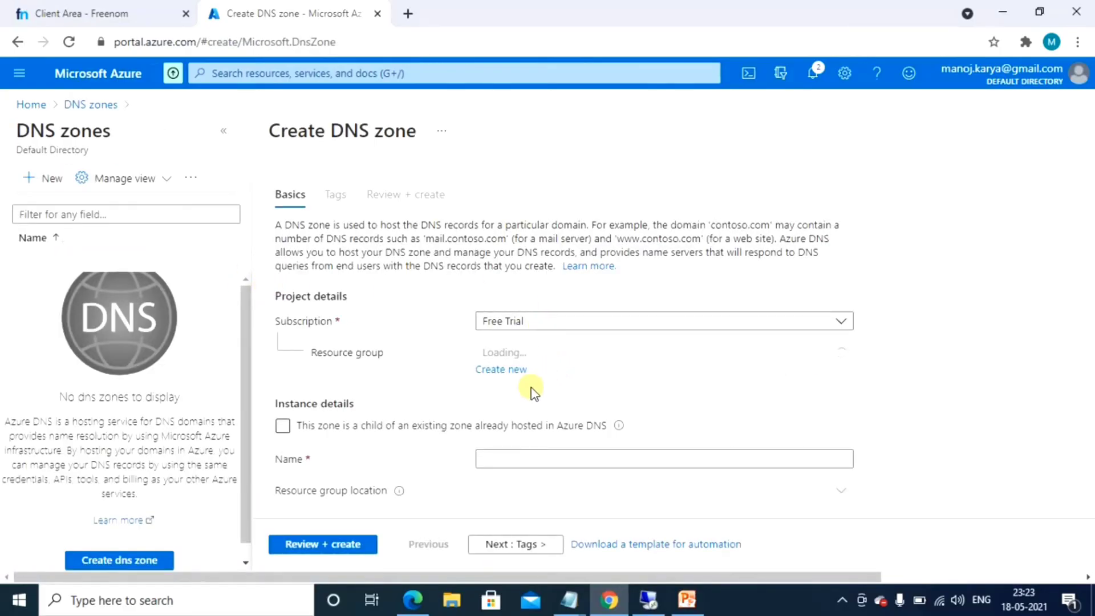
{"action": "left_click", "coordinate": [511, 458]}
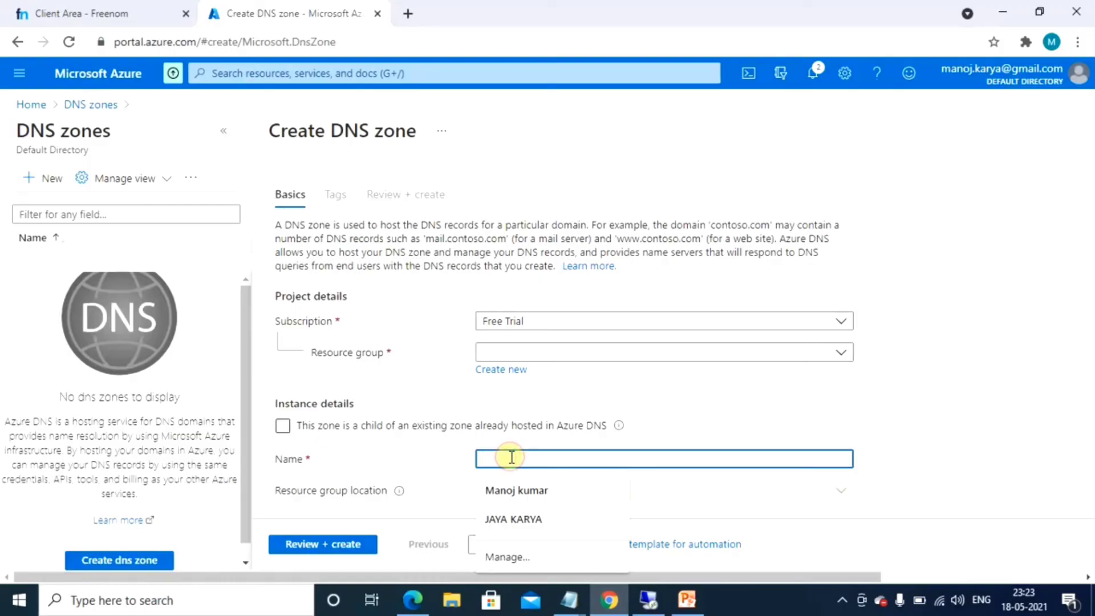
{"action": "type", "text": "az"}
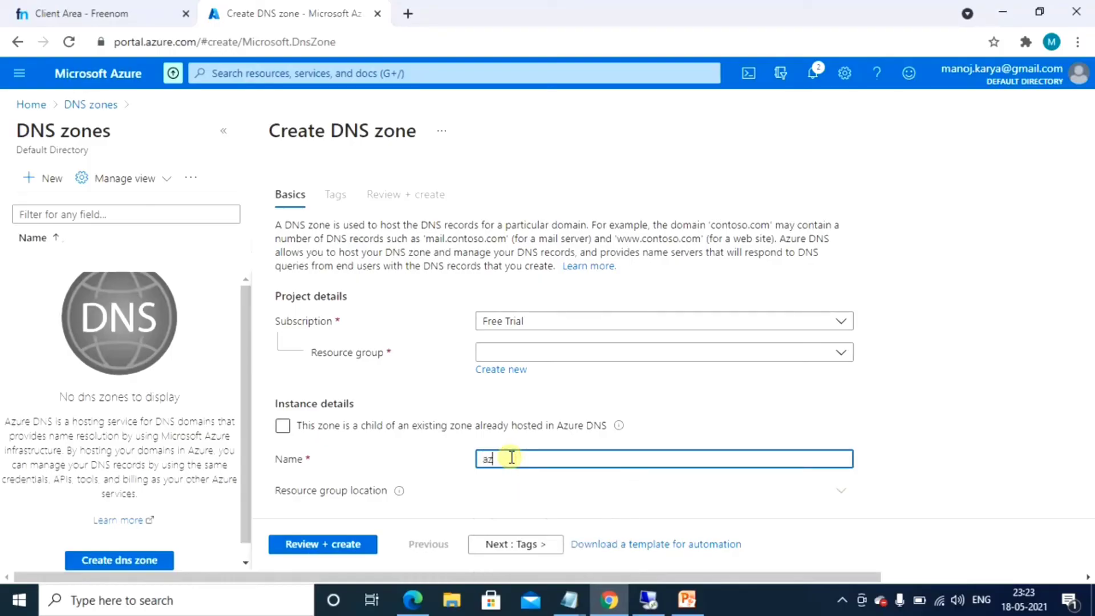
{"action": "type", "text": "104manuleo.tk"}
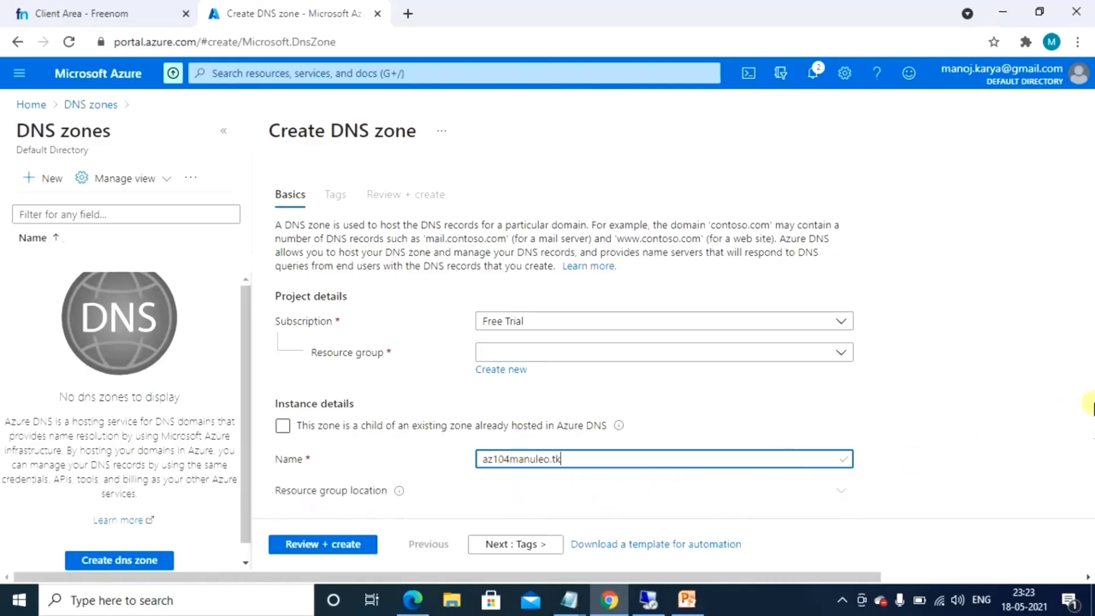
{"action": "left_click", "coordinate": [573, 352]}
{"action": "left_click", "coordinate": [519, 407]}
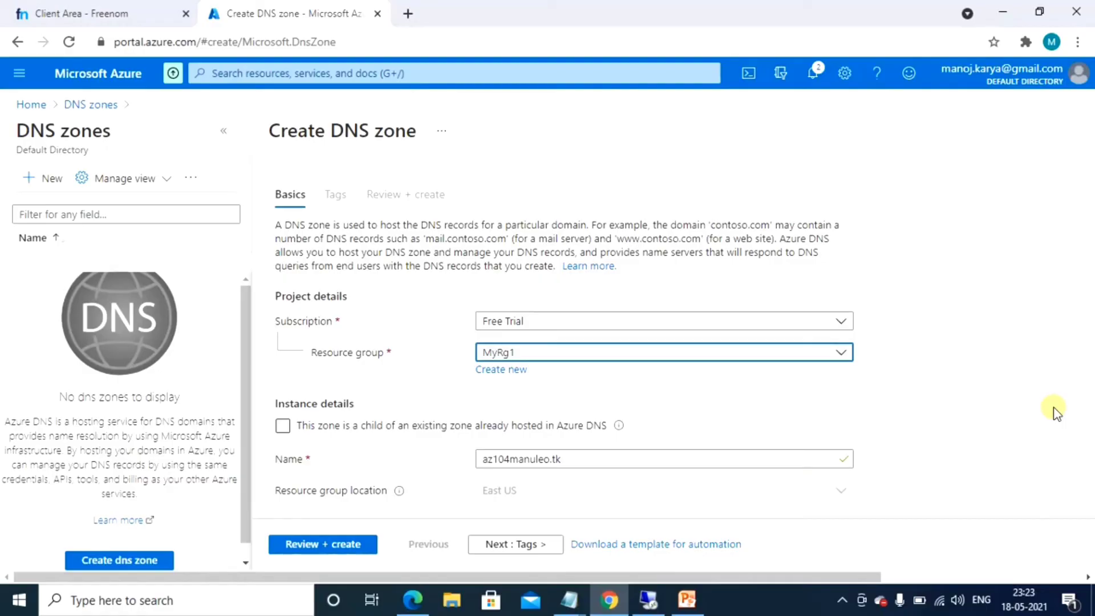
{"action": "left_click", "coordinate": [317, 544]}
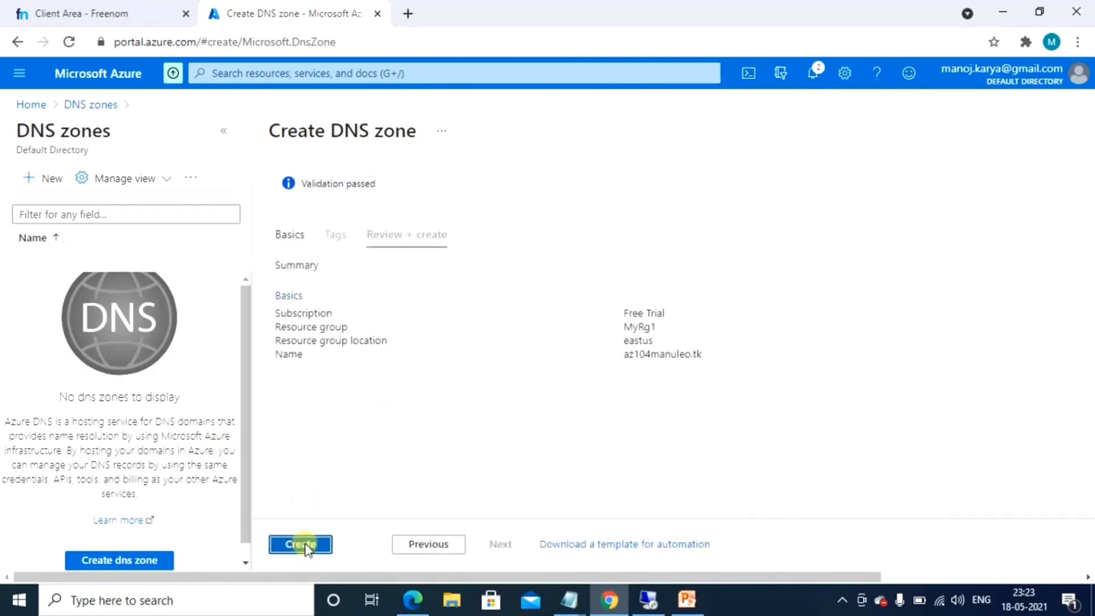
{"action": "left_click", "coordinate": [306, 547]}
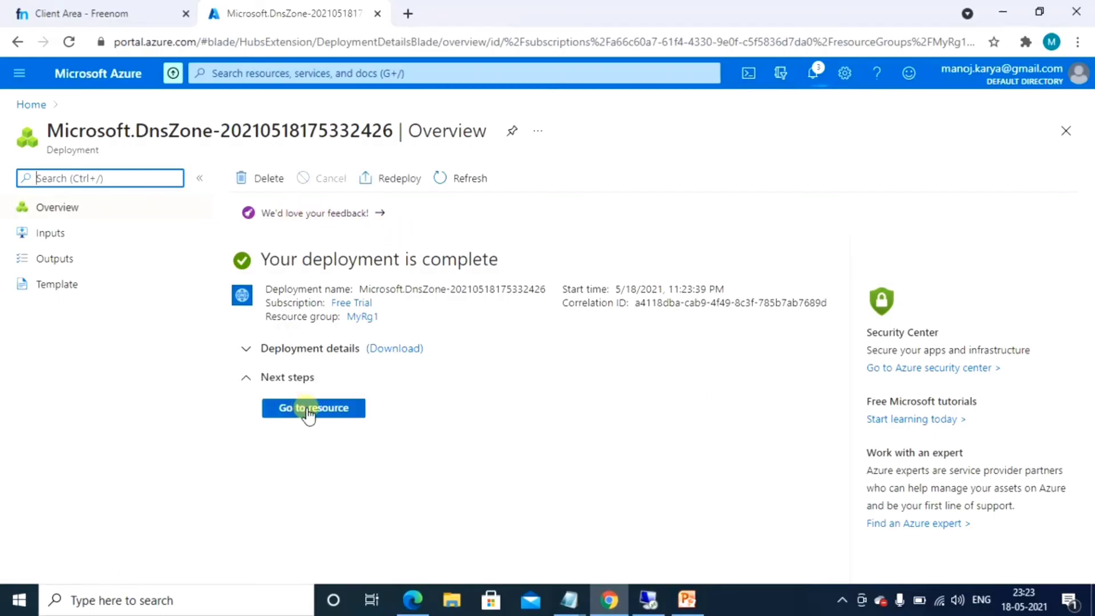
- Open the deployed az104manuleo.tk DNS zone and view its four name servers and NS/SOA records
{"action": "left_click", "coordinate": [308, 407]}
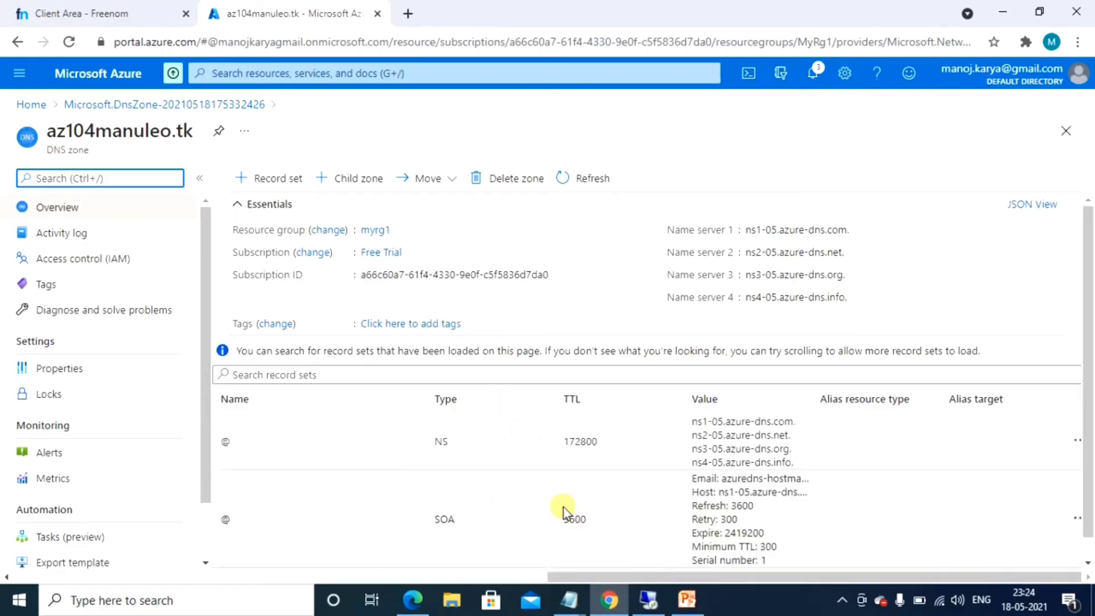
{"action": "mouse_move", "coordinate": [638, 572]}
{"action": "left_mouse_down"}
{"action": "mouse_move", "coordinate": [569, 575]}
{"action": "mouse_move", "coordinate": [590, 558]}
{"action": "mouse_move", "coordinate": [649, 572]}
{"action": "left_mouse_up"}
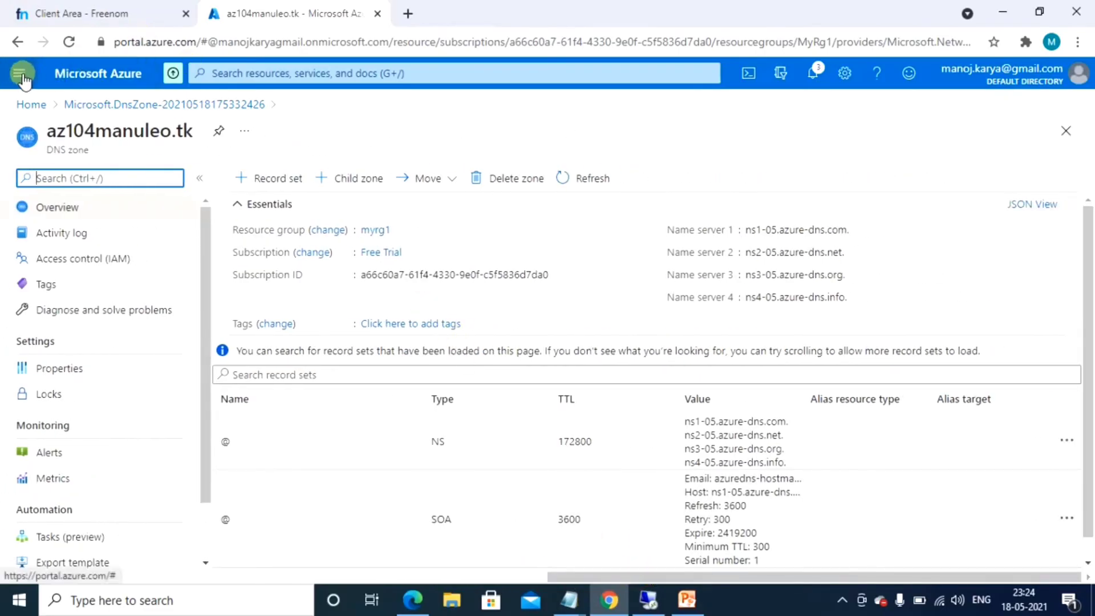
- Open the az104manuleo.tk verification record details from the refreshed Custom domain names list
{"action": "left_click", "coordinate": [26, 104]}
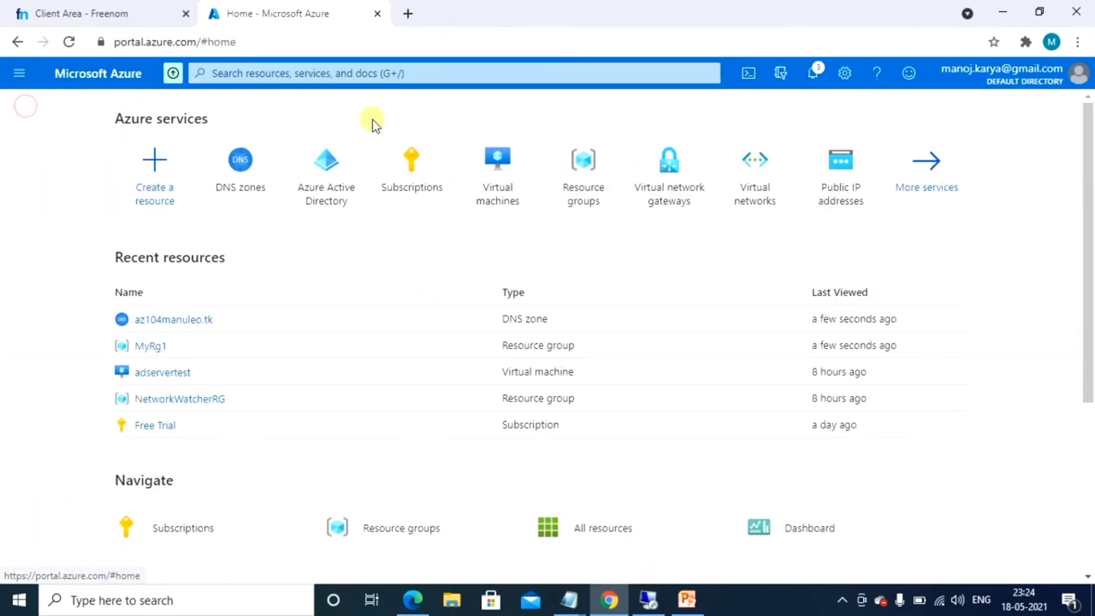
{"action": "left_click", "coordinate": [336, 173]}
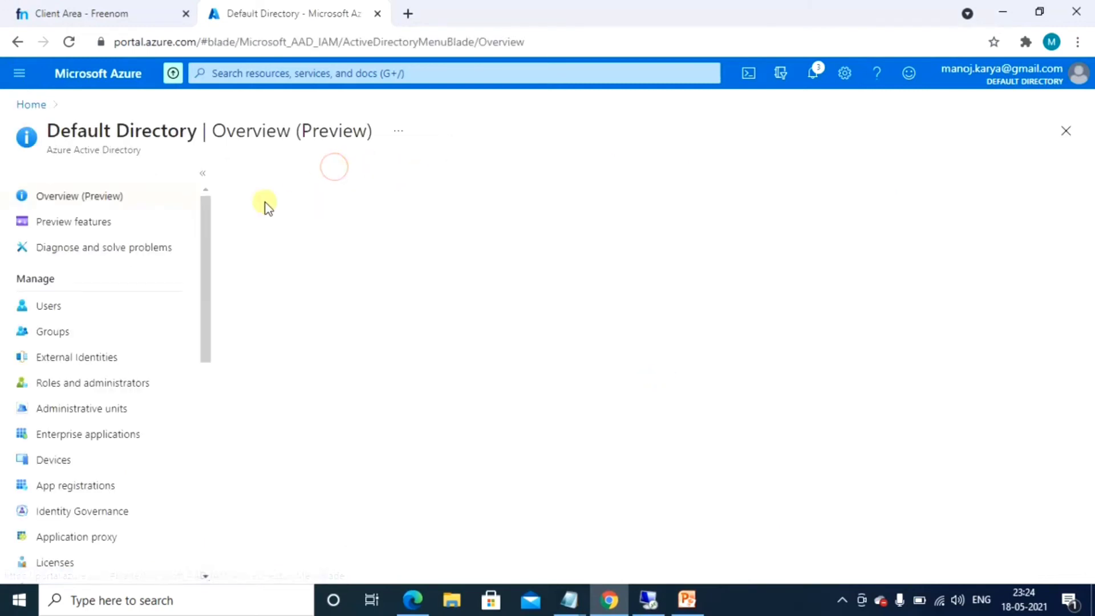
{"action": "left_click_drag", "start_coordinate": [206, 349], "coordinate": [205, 444]}
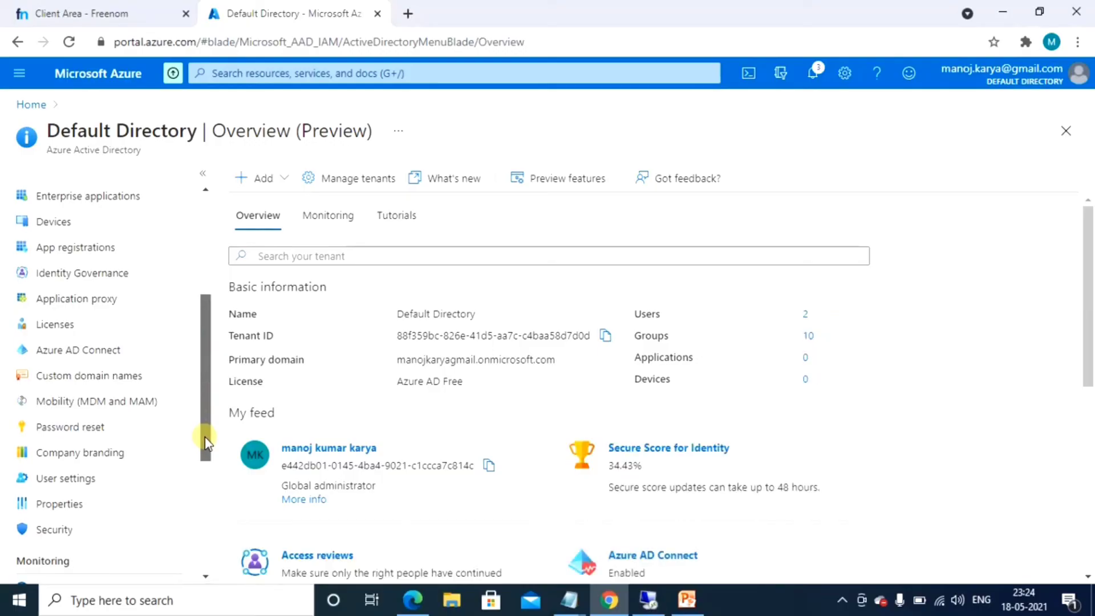
{"action": "left_click", "coordinate": [127, 382]}
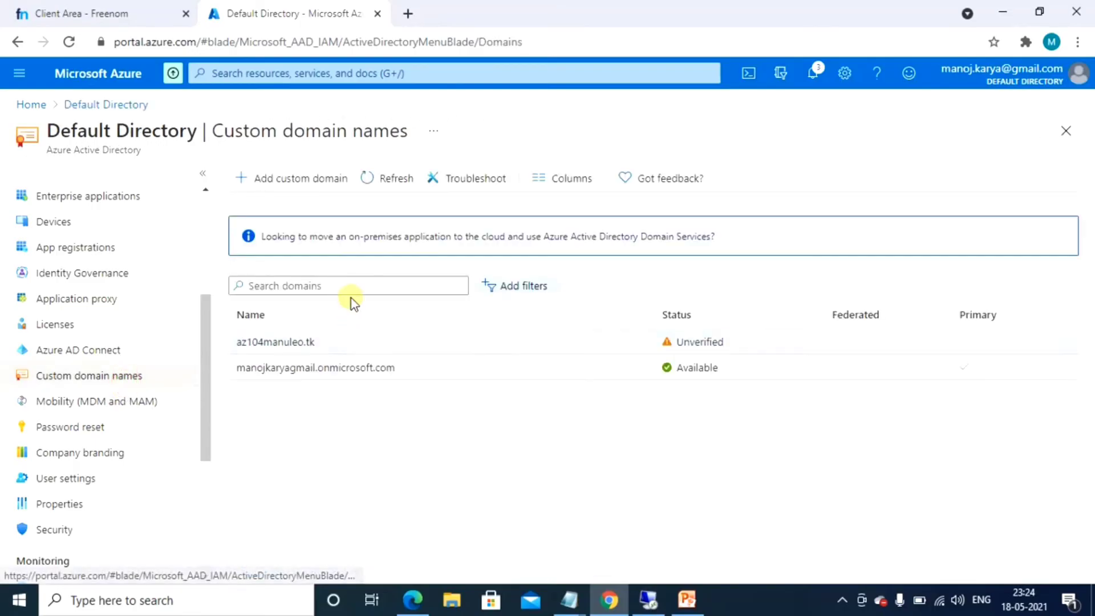
{"action": "left_click", "coordinate": [404, 187]}
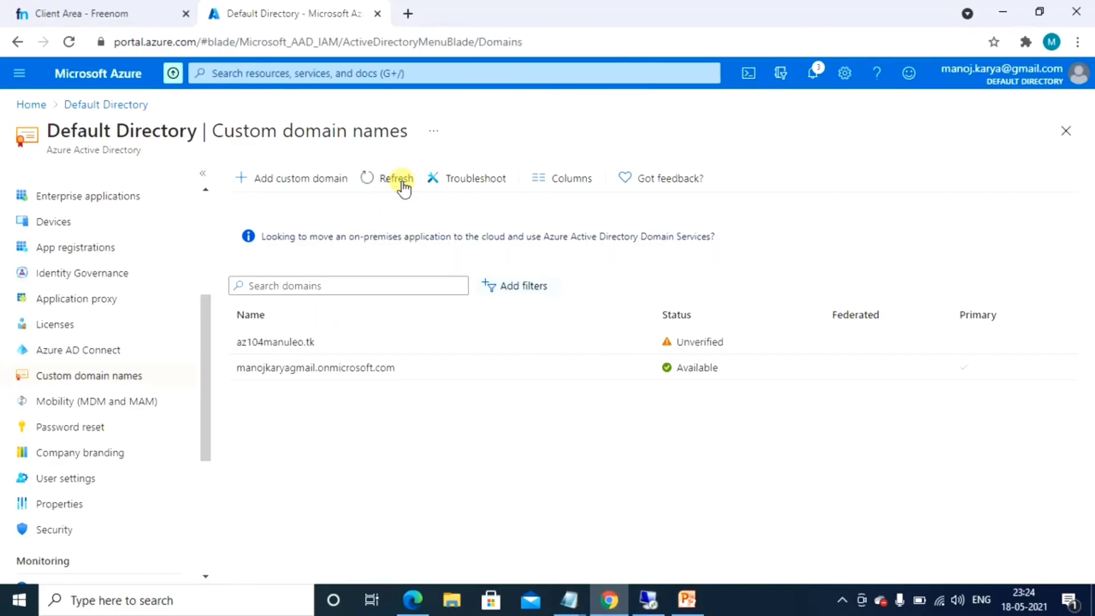
{"action": "left_click", "coordinate": [275, 344]}
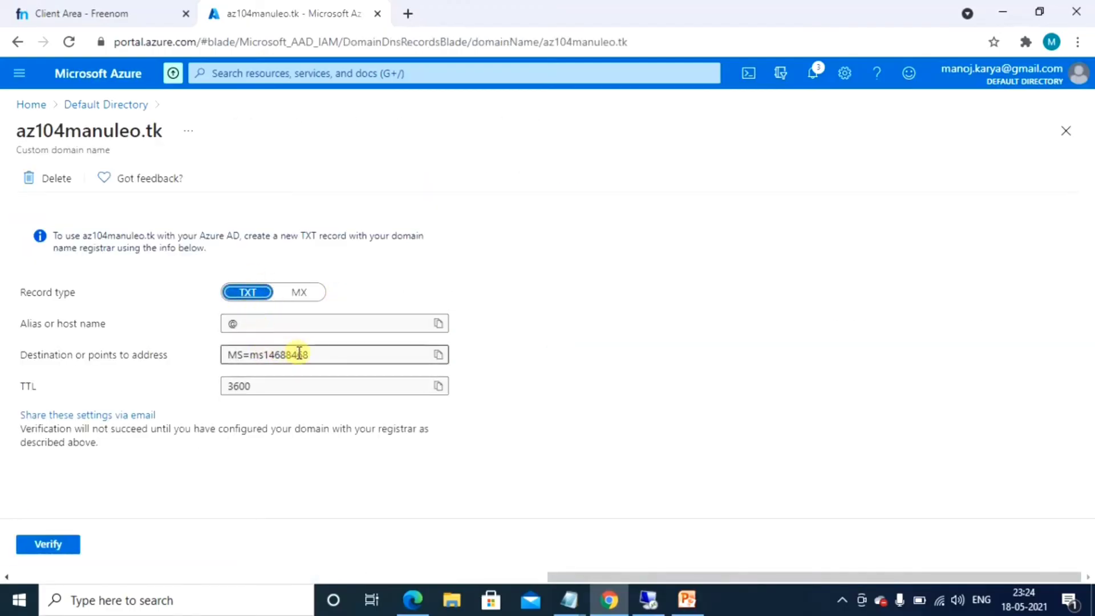
- Copy the TXT verification value MS=ms14688468 and return to the Azure home page
{"action": "left_click_drag", "start_coordinate": [318, 354], "coordinate": [228, 354]}
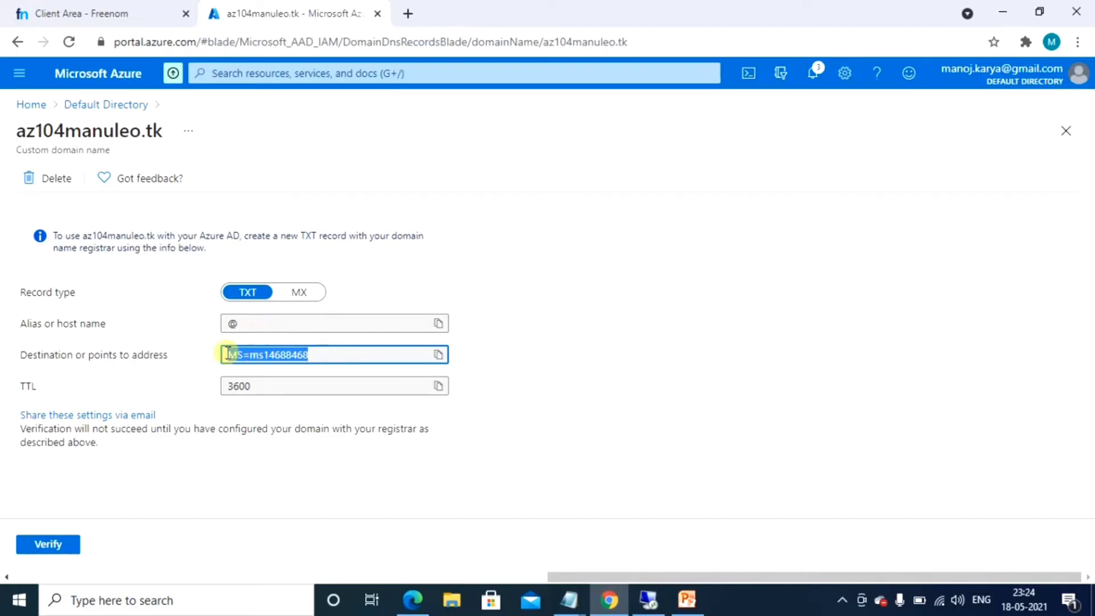
{"action": "right_click", "coordinate": [251, 353]}
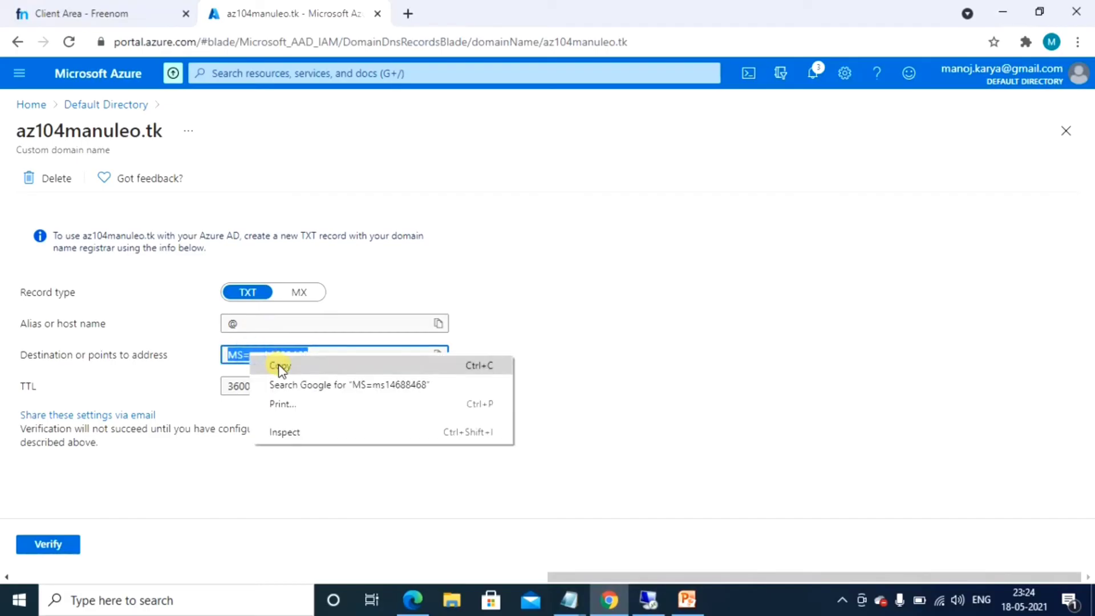
{"action": "left_click", "coordinate": [279, 366]}
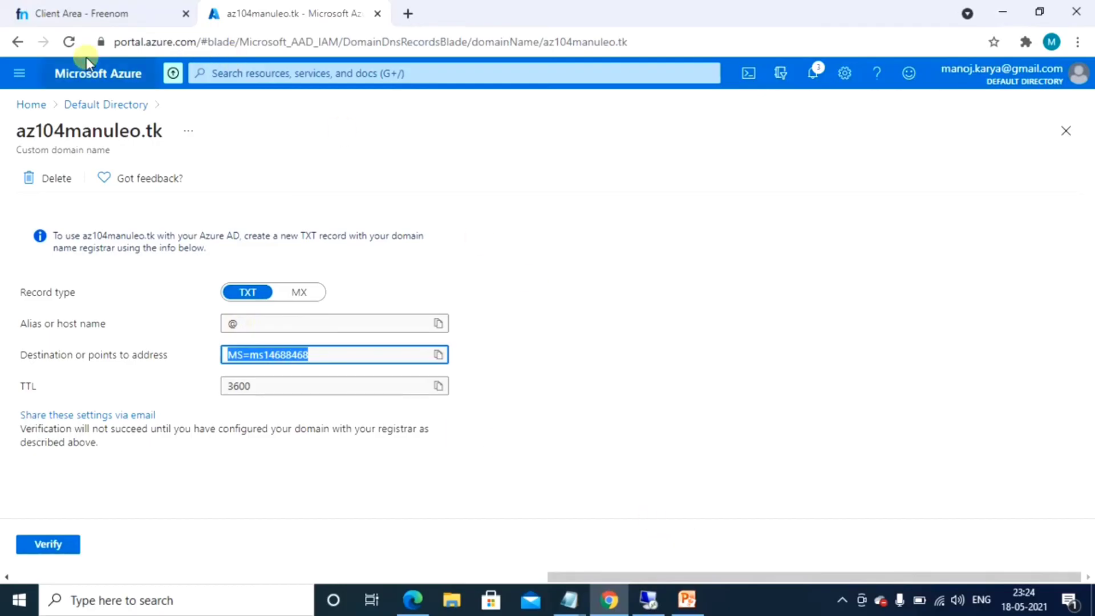
{"action": "left_click", "coordinate": [36, 105]}
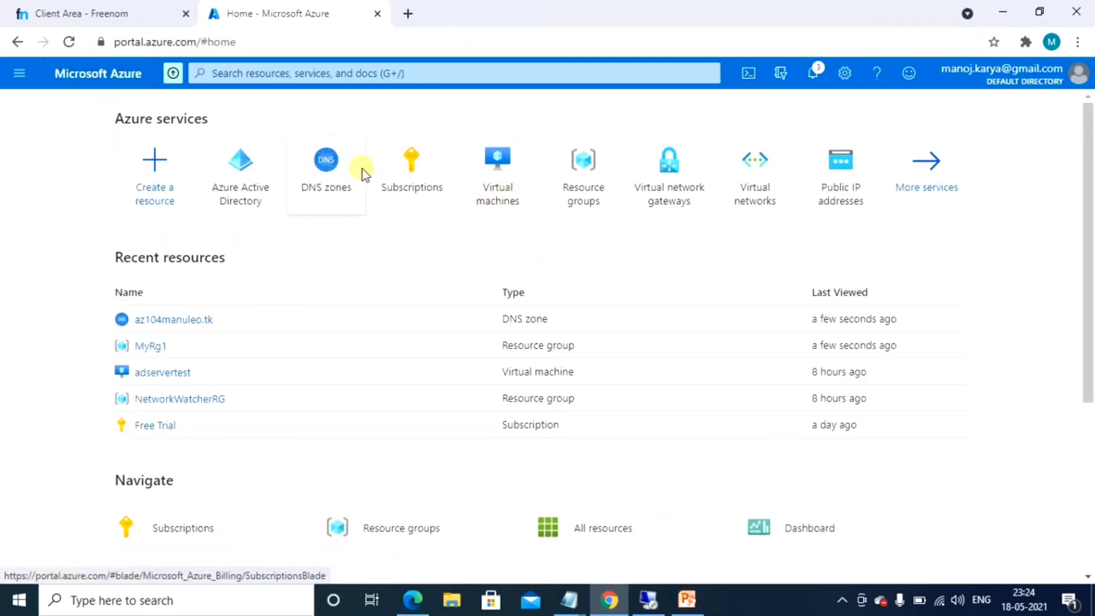
- In the az104manuleo.tk DNS zone, start a new record set named @ of type TXT
{"action": "left_click", "coordinate": [333, 173]}
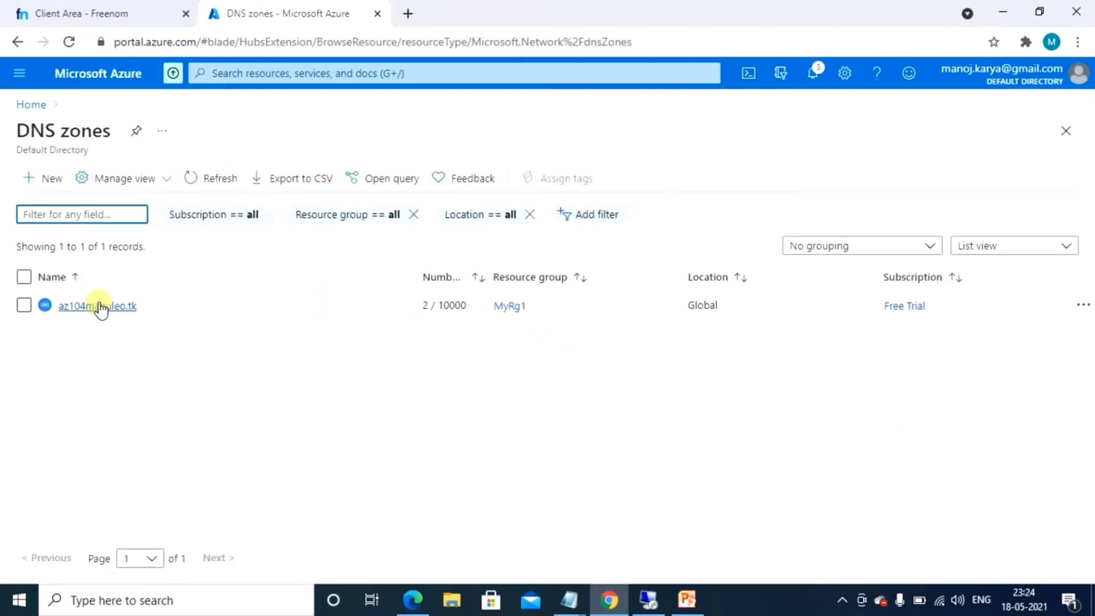
{"action": "left_click", "coordinate": [99, 307]}
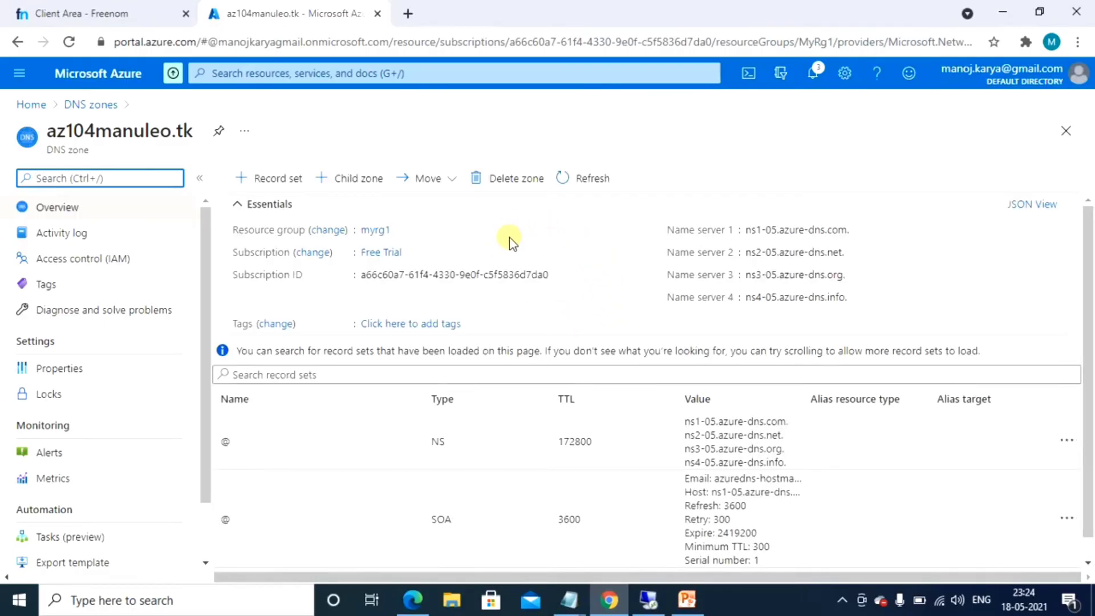
{"action": "left_click", "coordinate": [280, 179]}
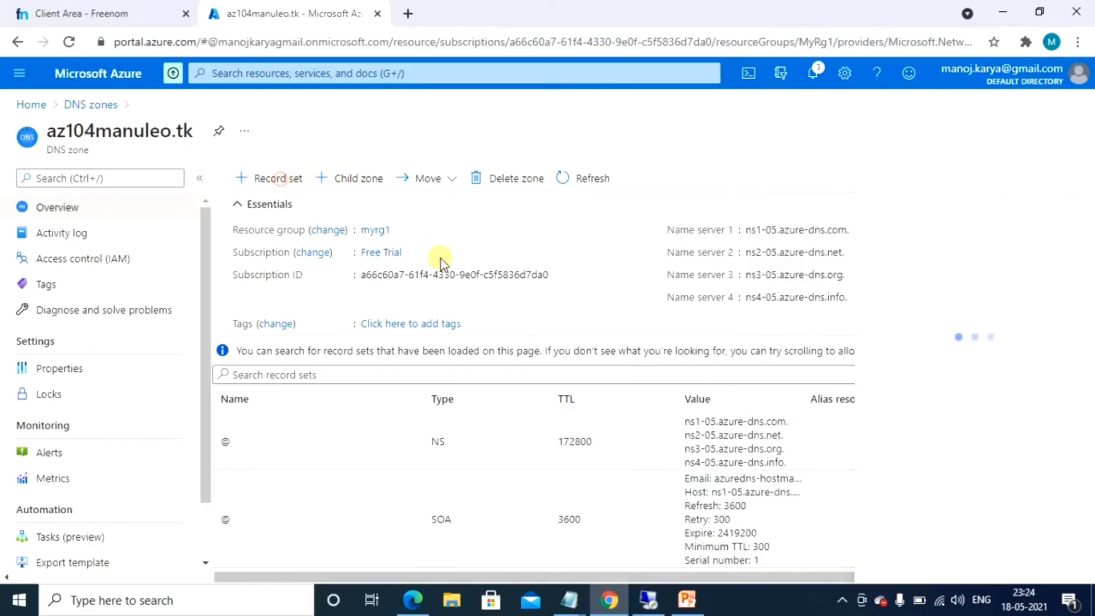
{"action": "left_click", "coordinate": [829, 179]}
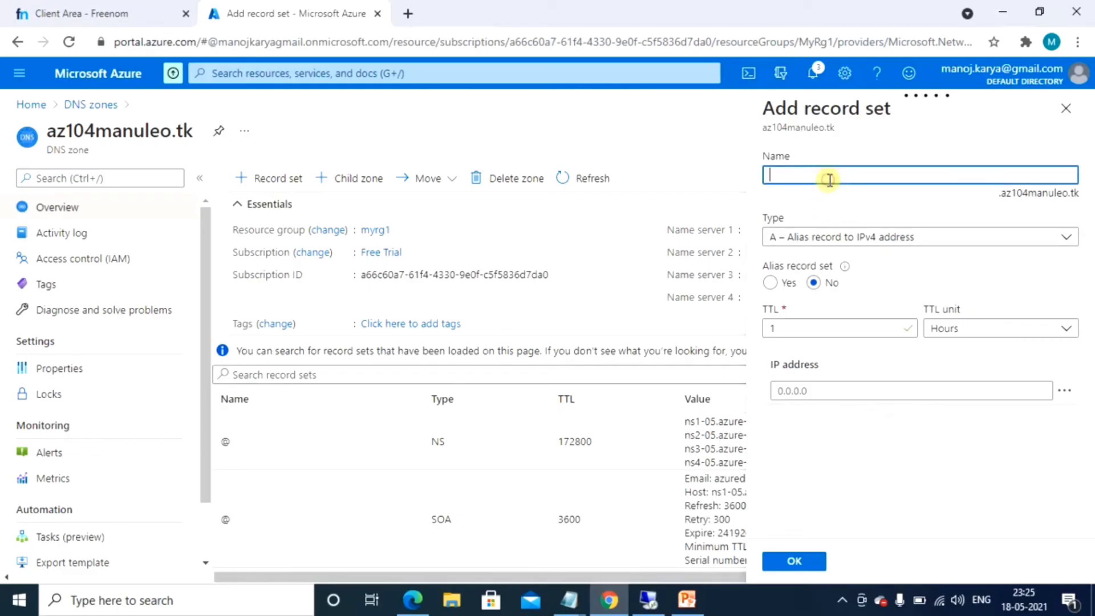
{"action": "type", "text": "@"}
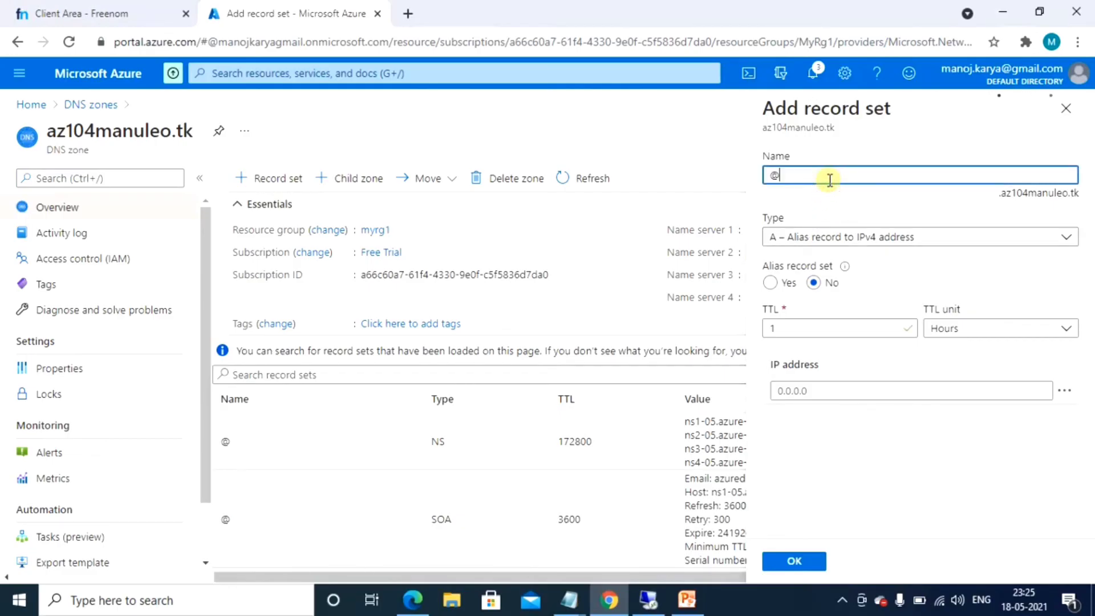
{"action": "left_click", "coordinate": [864, 237]}
{"action": "left_click", "coordinate": [810, 439]}
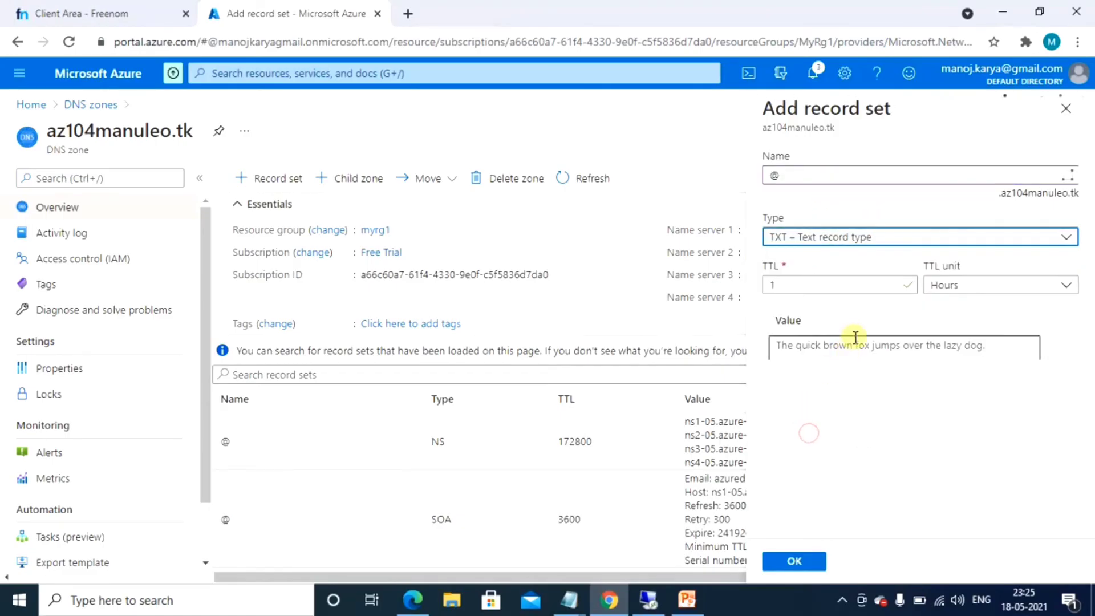
- Paste the MS=ms14688468 verification value and save the TXT record set
{"action": "left_click", "coordinate": [820, 349]}
{"action": "key", "text": "ctrl+v"}
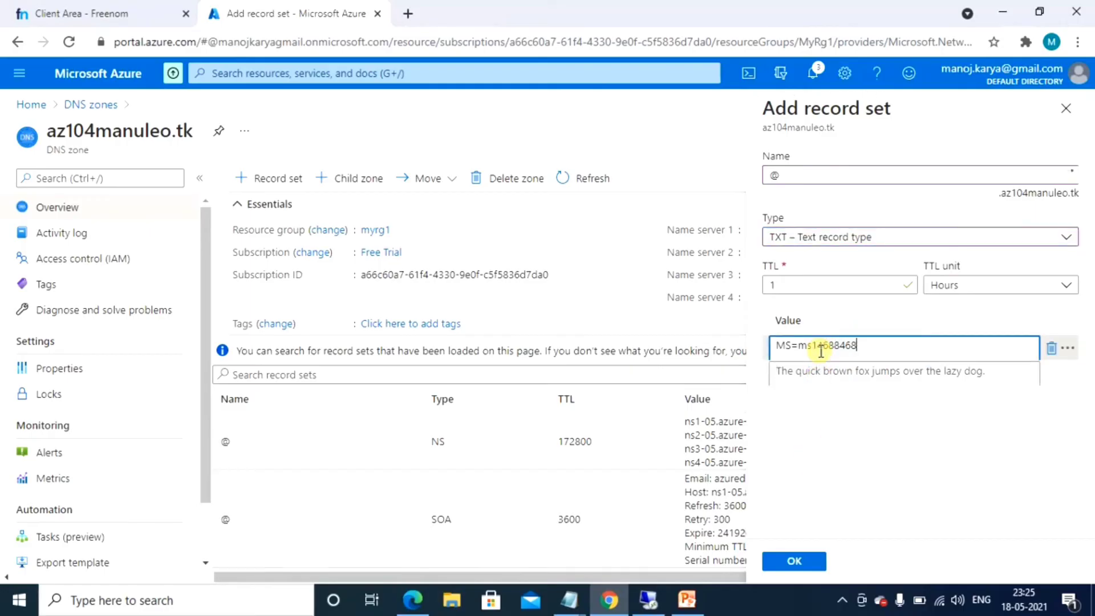
{"action": "left_click", "coordinate": [801, 561]}
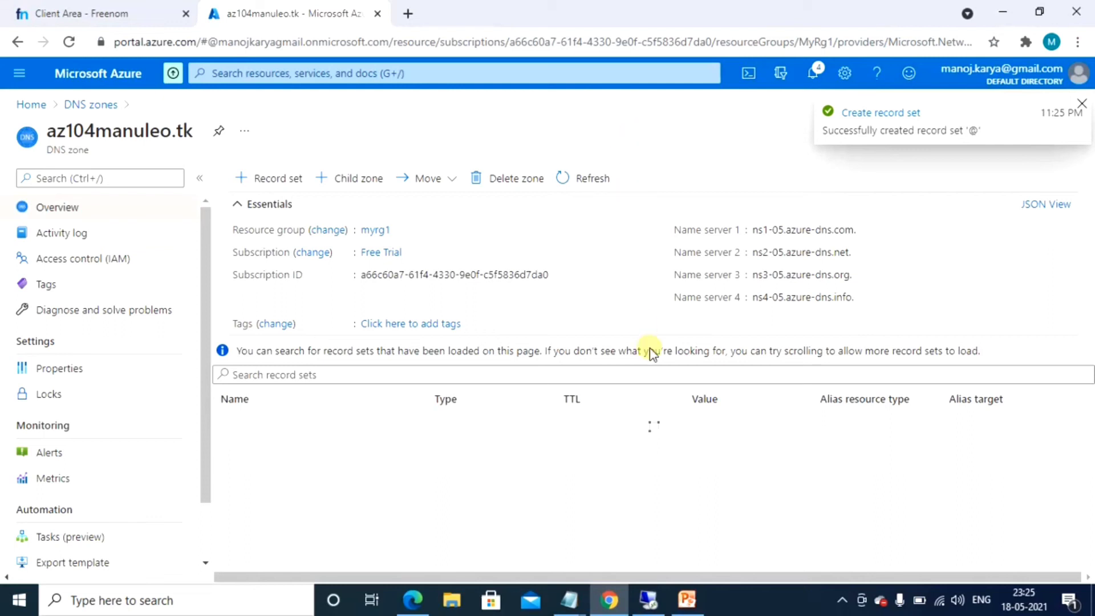
{"action": "left_click", "coordinate": [30, 105]}
- Verify az104manuleo.tk under Custom domain names until its status reads Verified
{"action": "left_click", "coordinate": [326, 182]}
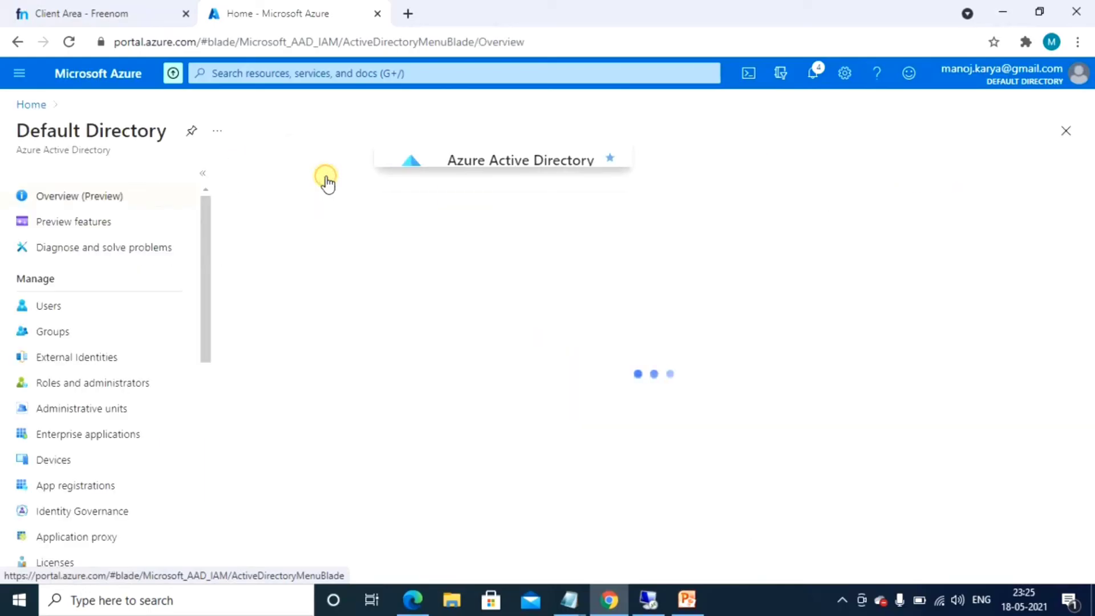
{"action": "left_click_drag", "start_coordinate": [207, 308], "coordinate": [203, 401]}
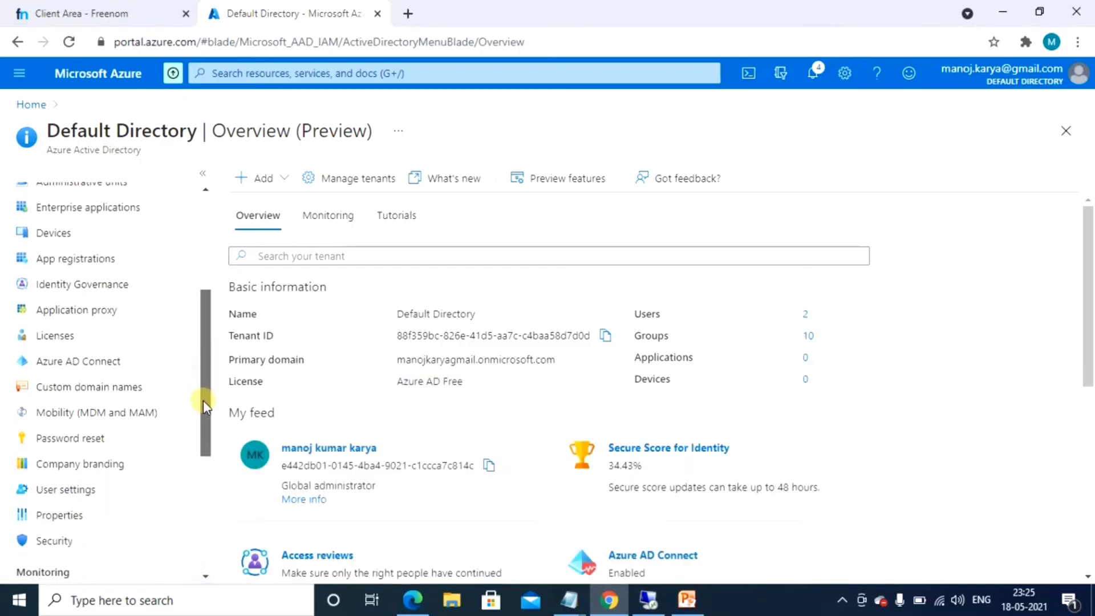
{"action": "left_click", "coordinate": [117, 383]}
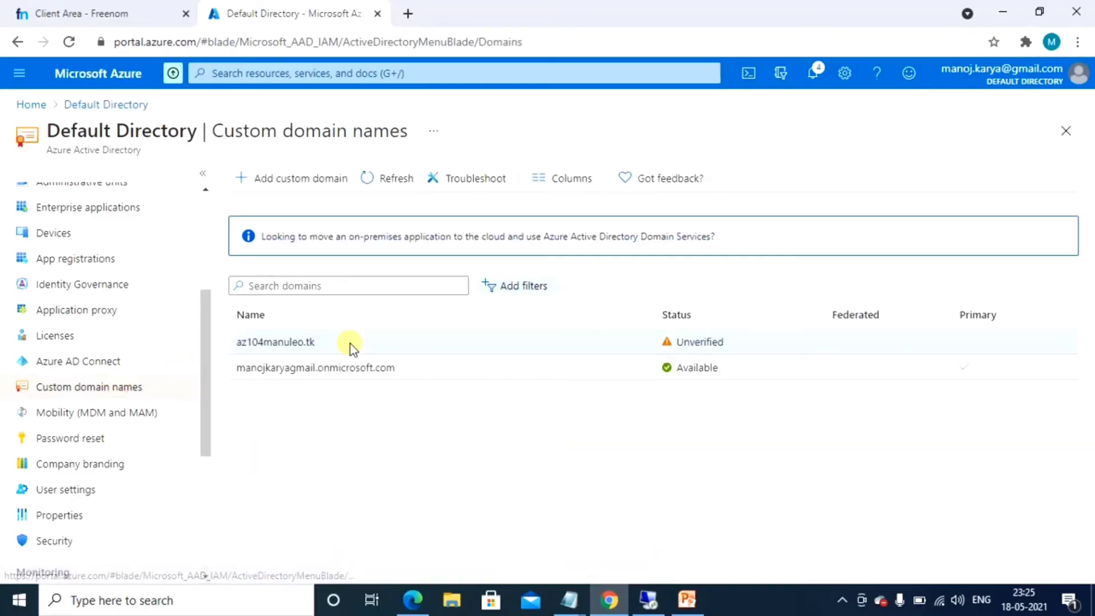
{"action": "left_click", "coordinate": [289, 343]}
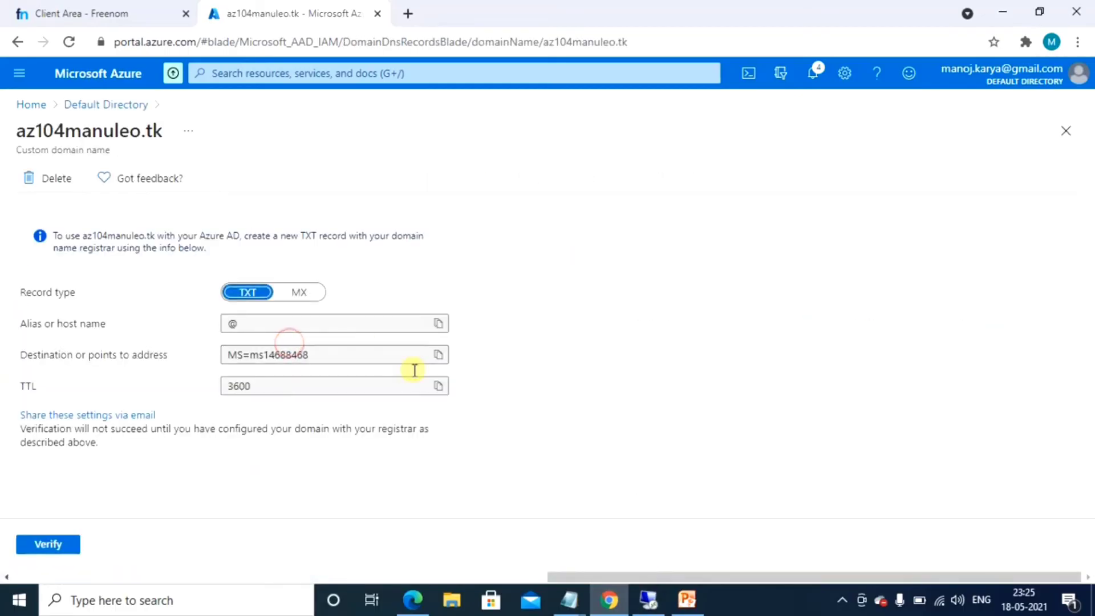
{"action": "left_click", "coordinate": [57, 543]}
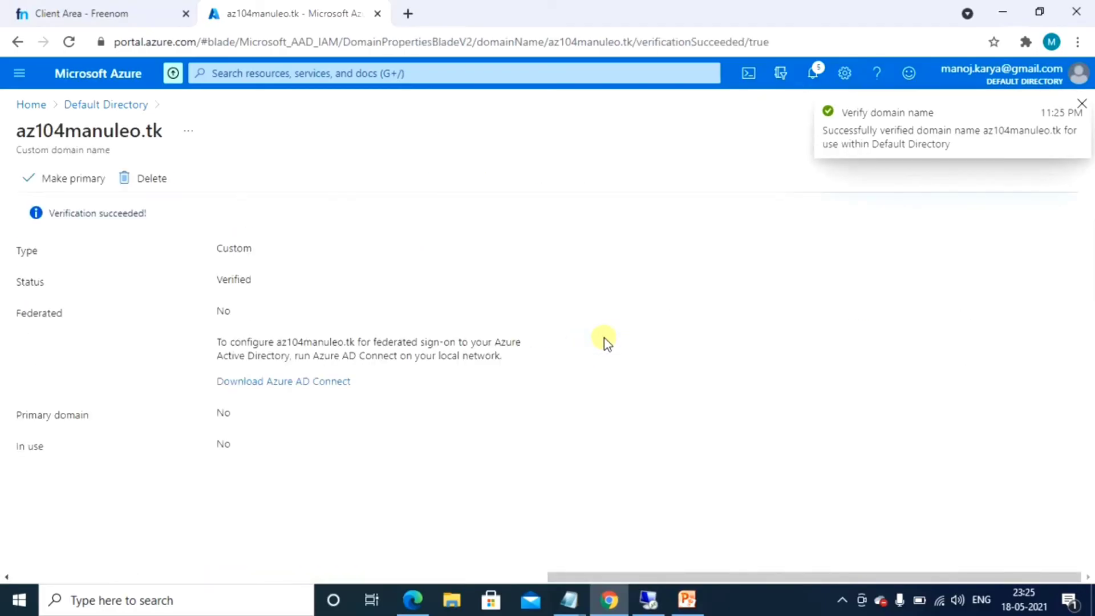
{"action": "left_click_drag", "start_coordinate": [271, 282], "coordinate": [205, 278]}
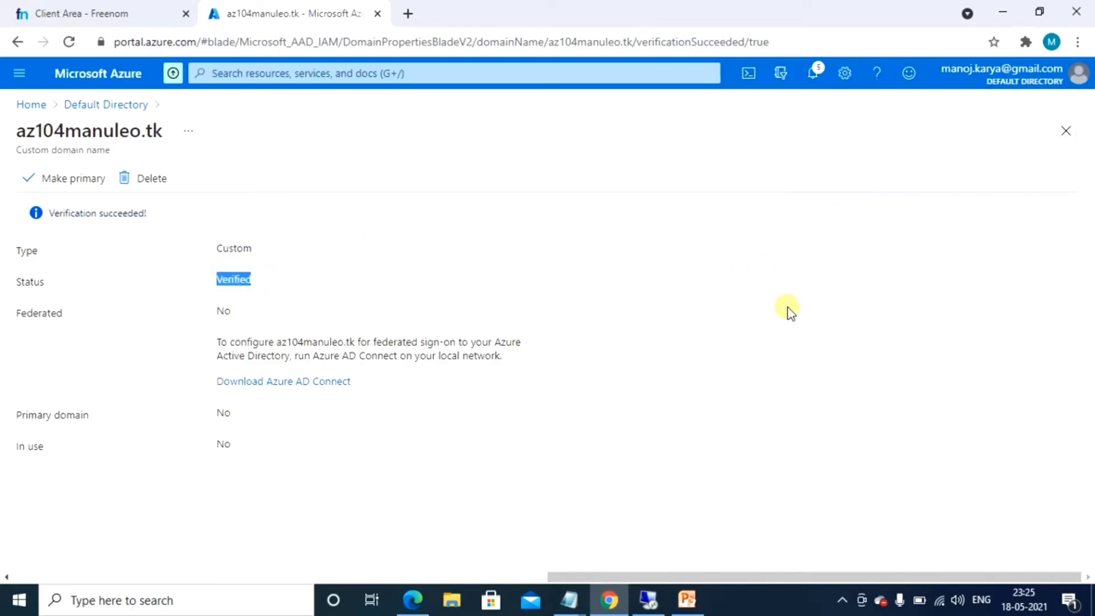
{"action": "left_click", "coordinate": [647, 599]}
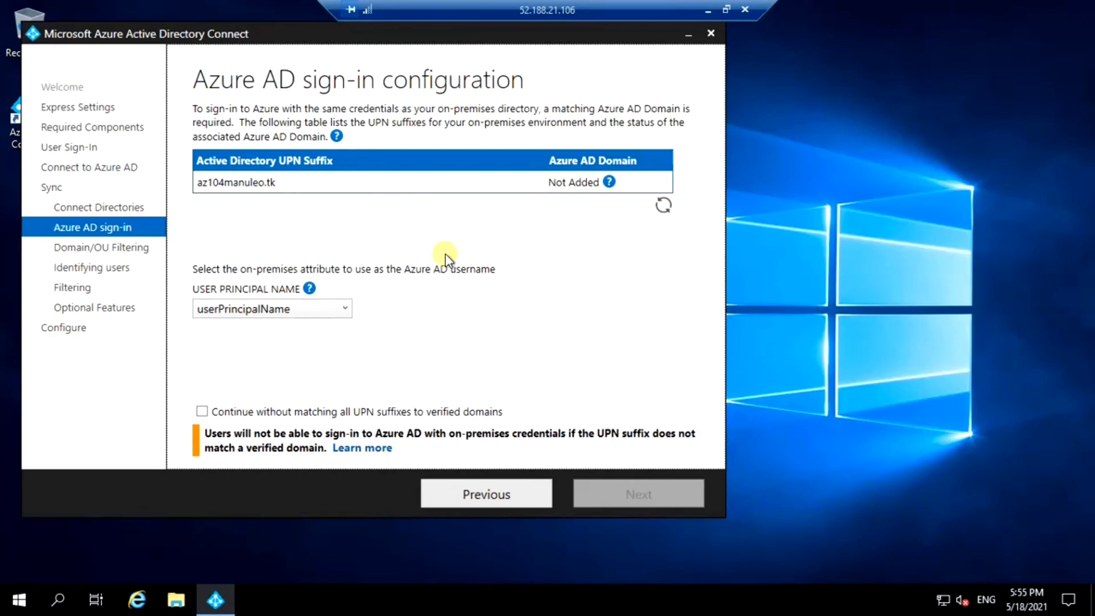
- Refresh the sign-in page to confirm az104manuleo.tk is Verified, and continue past Domain/OU filtering
{"action": "left_click", "coordinate": [664, 206]}
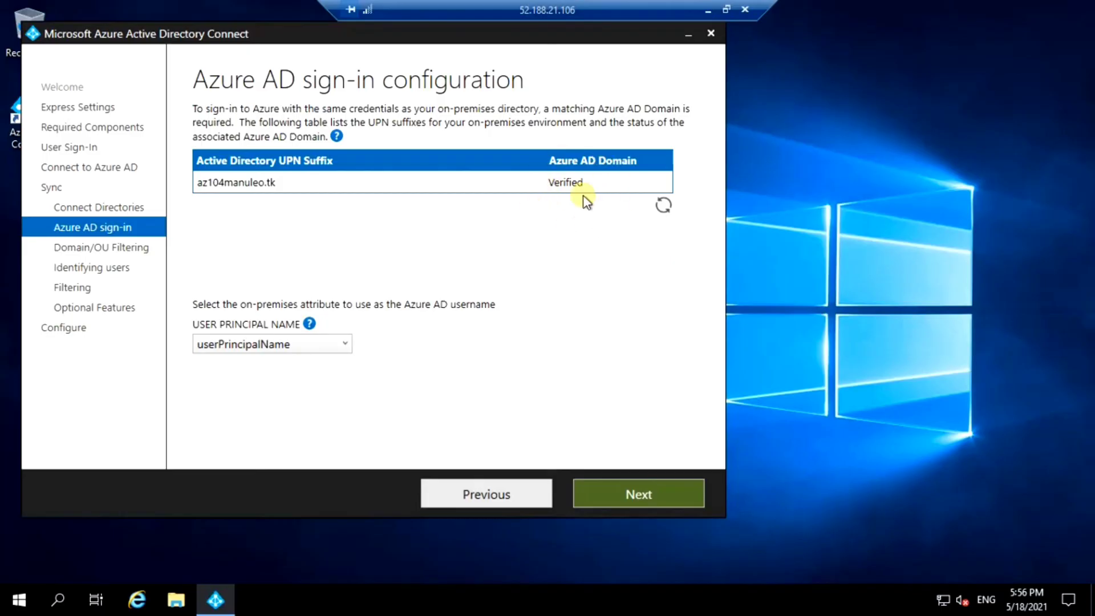
{"action": "left_click", "coordinate": [635, 500]}
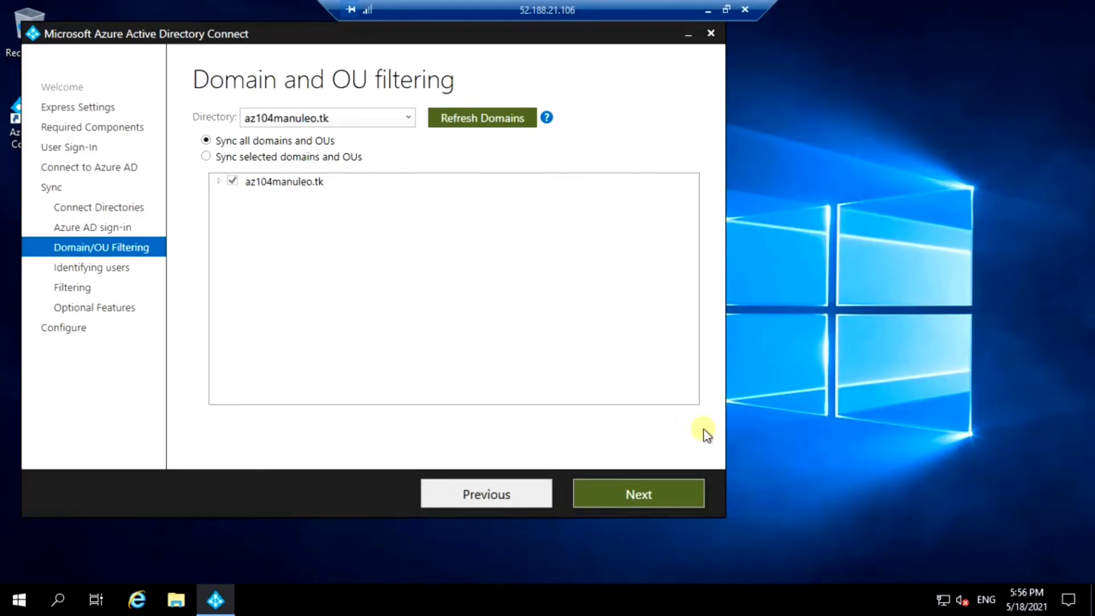
{"action": "left_click", "coordinate": [638, 497]}
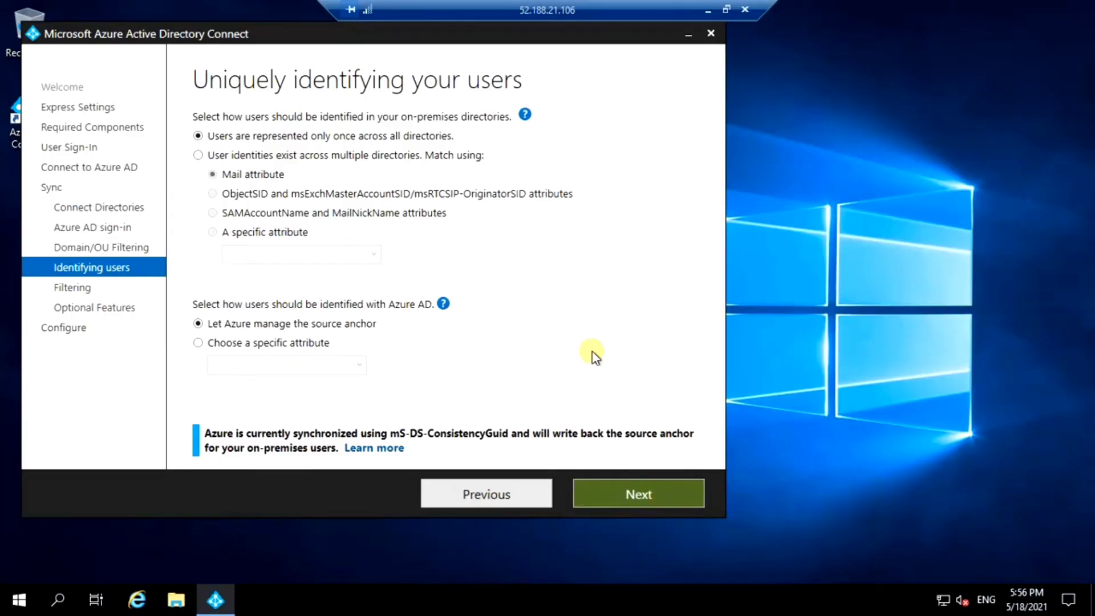
- Accept default user identification, filtering and optional features, then start the installation
{"action": "left_click", "coordinate": [653, 490]}
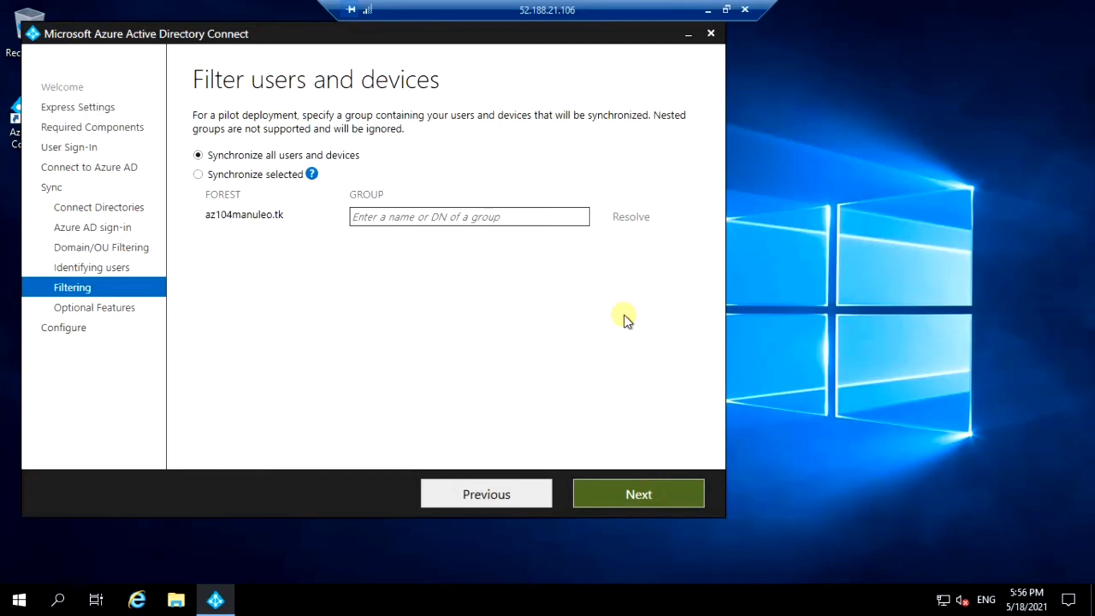
{"action": "mouse_move", "coordinate": [312, 173]}
{"action": "left_click", "coordinate": [642, 497]}
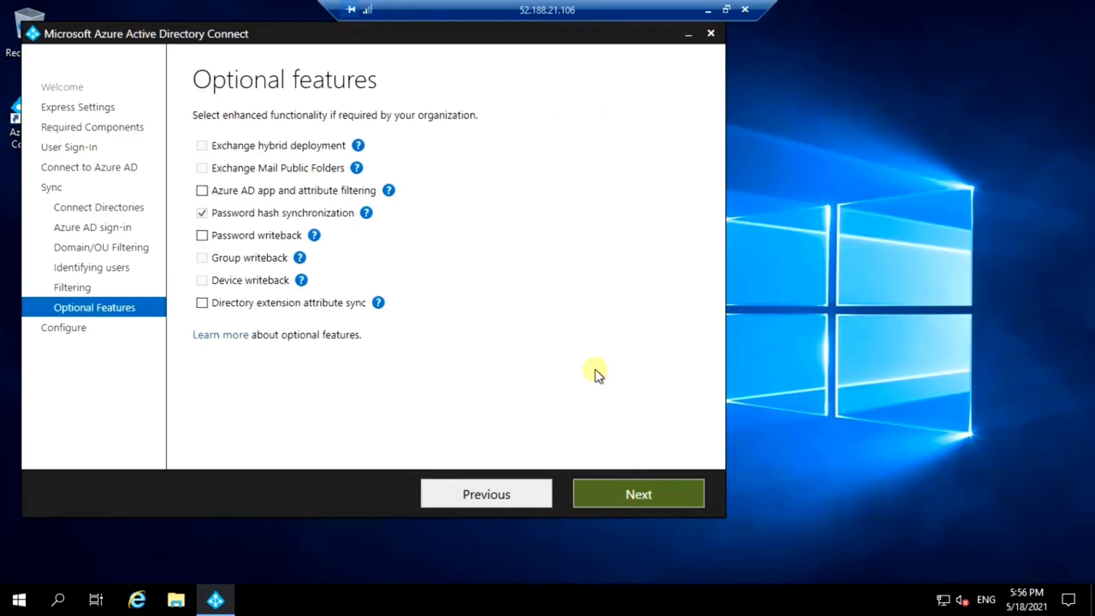
{"action": "left_click", "coordinate": [650, 494]}
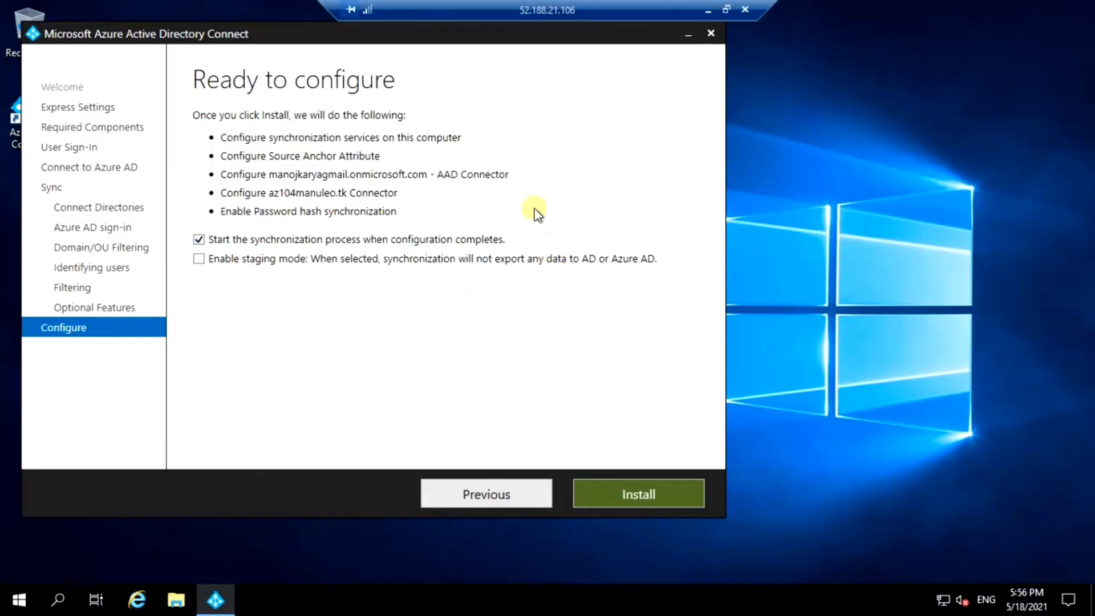
{"action": "left_click", "coordinate": [658, 499]}
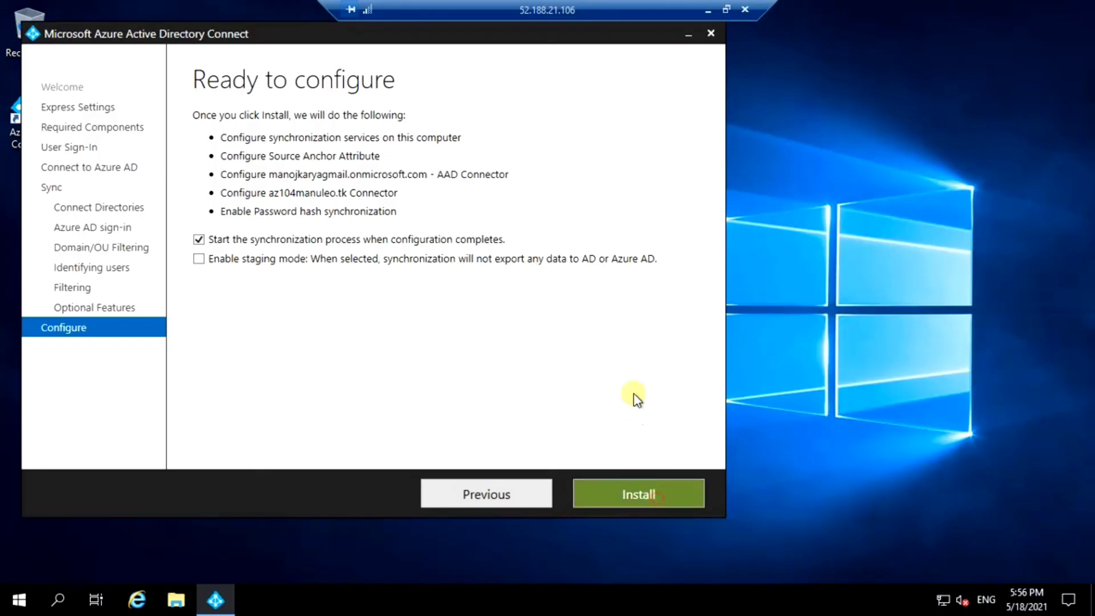
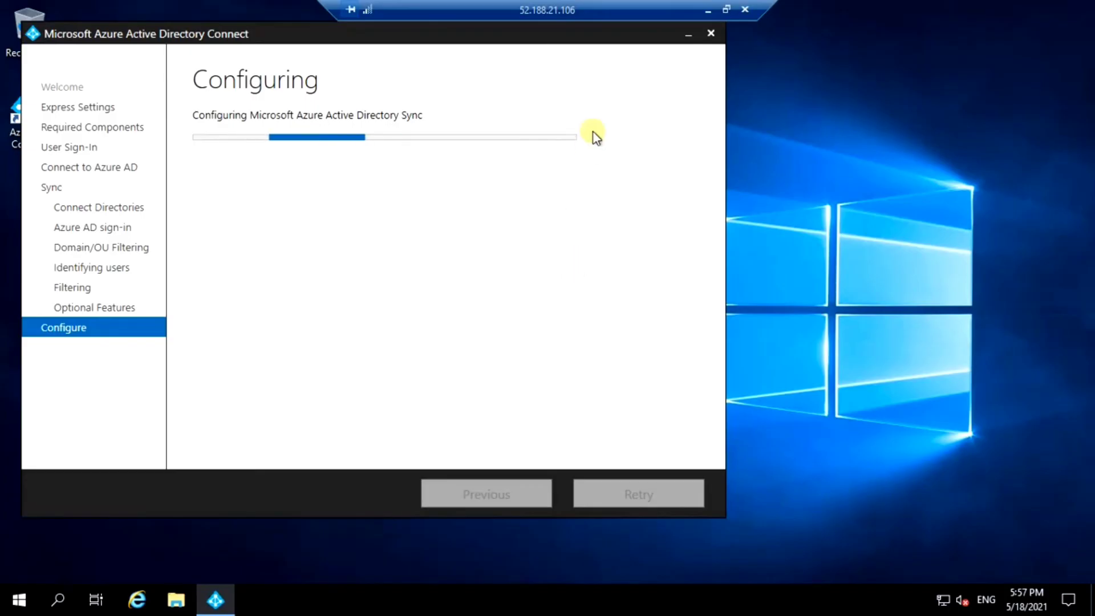
- Minimize the Remote Desktop session while sync configures and bring up the Freenom page in Chrome
{"action": "left_click", "coordinate": [706, 8]}
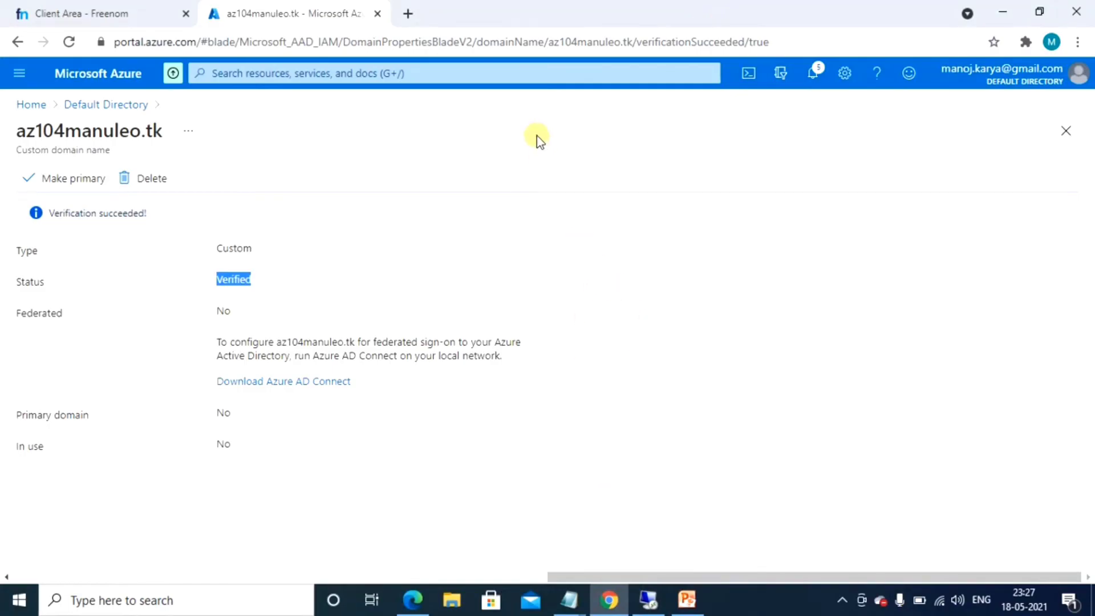
{"action": "left_click", "coordinate": [104, 14]}
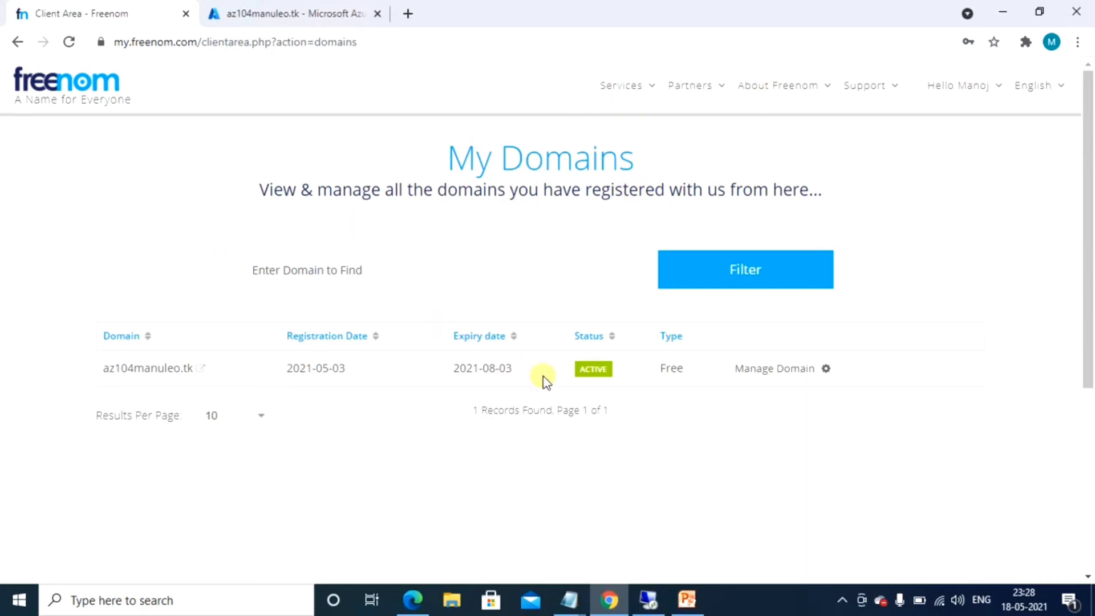
- Open the az104manuleo.tk domain page and check the migration steps on the slides
{"action": "left_click", "coordinate": [758, 376]}
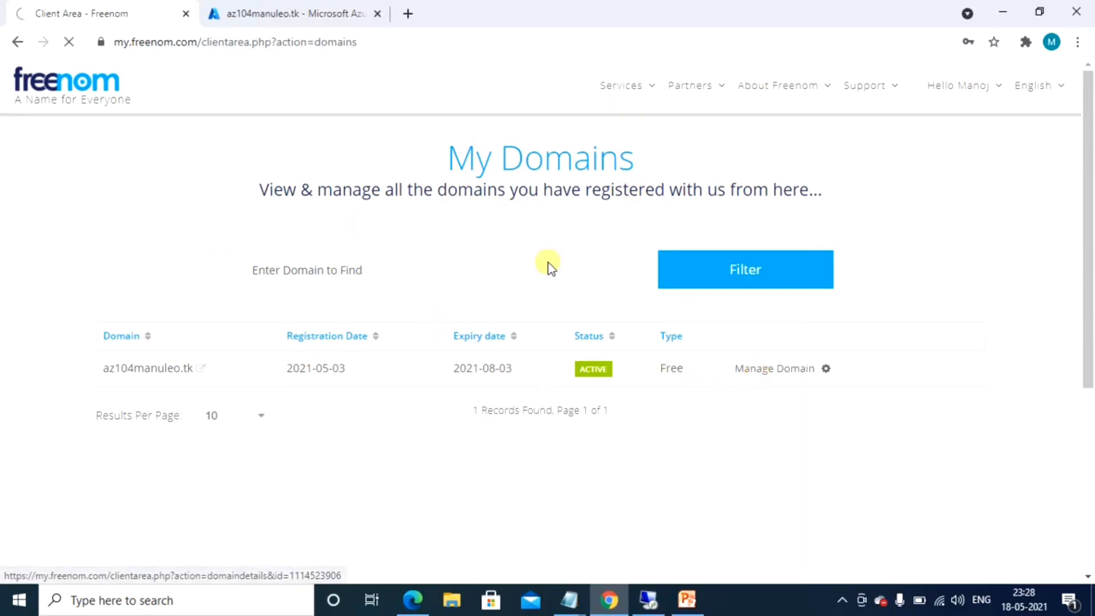
{"action": "left_click", "coordinate": [608, 600]}
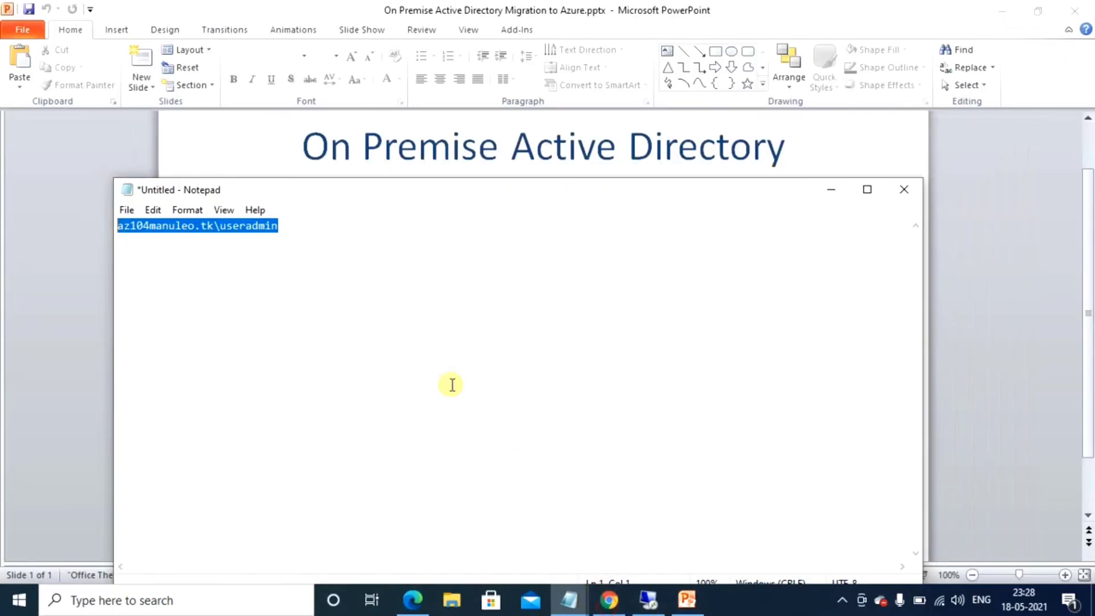
{"action": "left_click", "coordinate": [832, 189]}
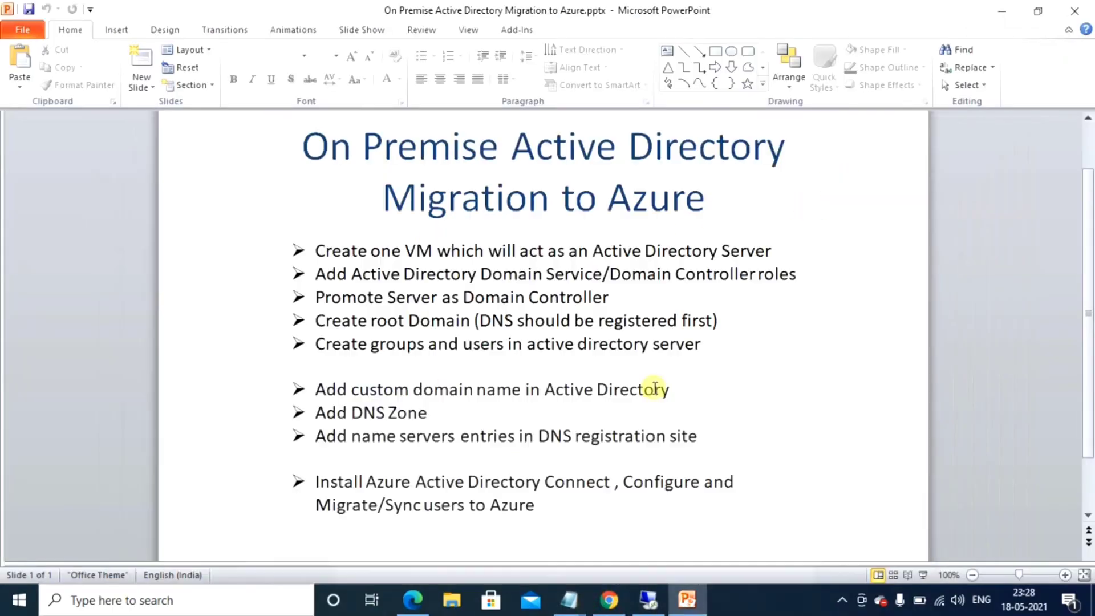
{"action": "left_click", "coordinate": [605, 603]}
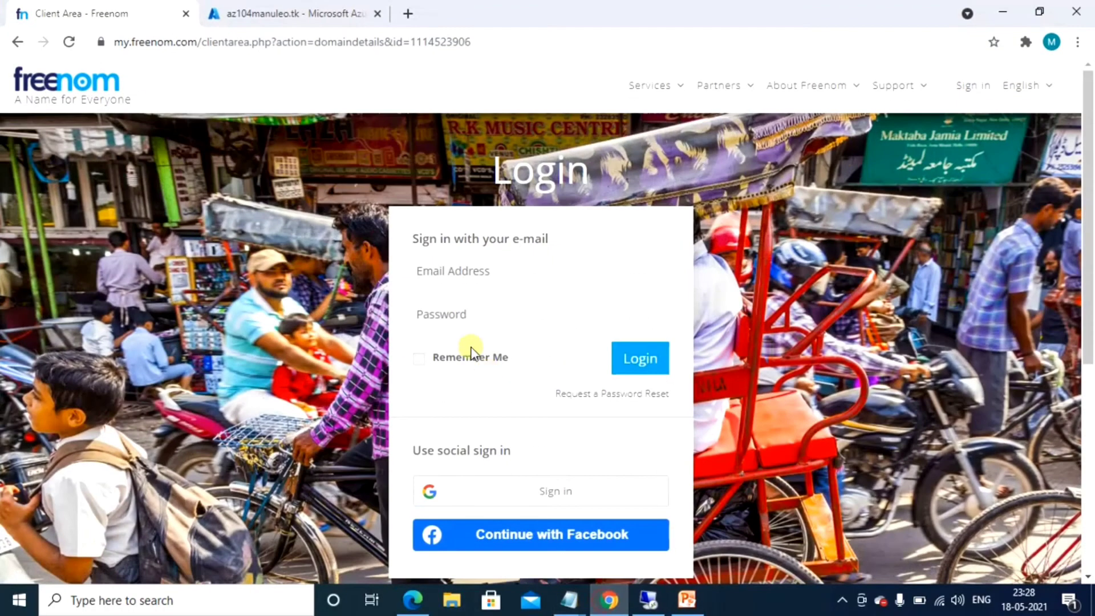
{"action": "left_click", "coordinate": [286, 20]}
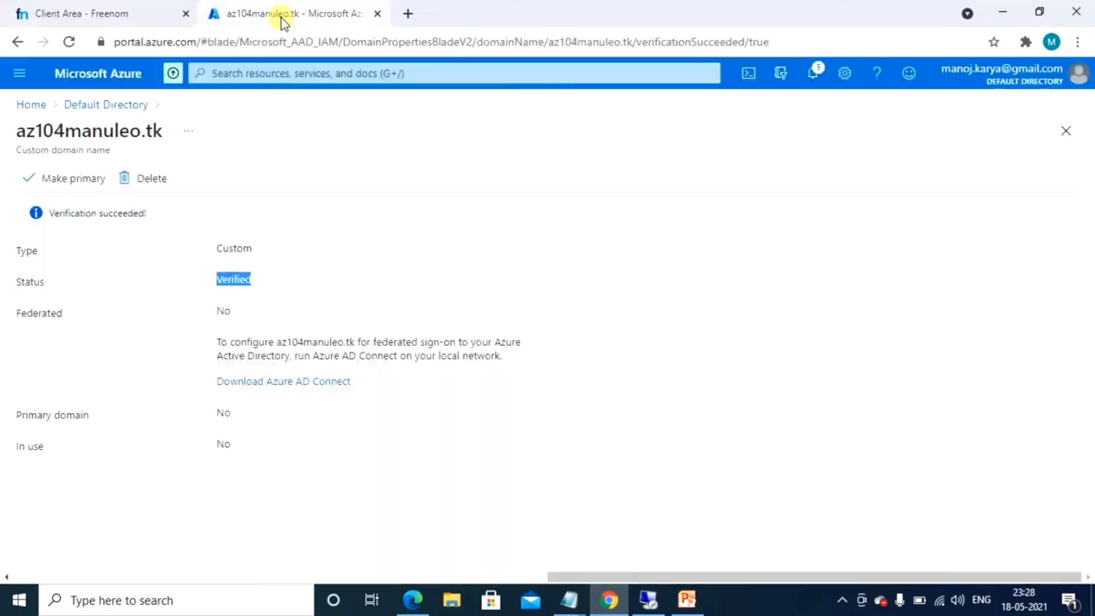
- View the four Azure name servers listed in the az104manuleo.tk DNS zone
{"action": "left_click", "coordinate": [34, 109]}
{"action": "left_click", "coordinate": [314, 167]}
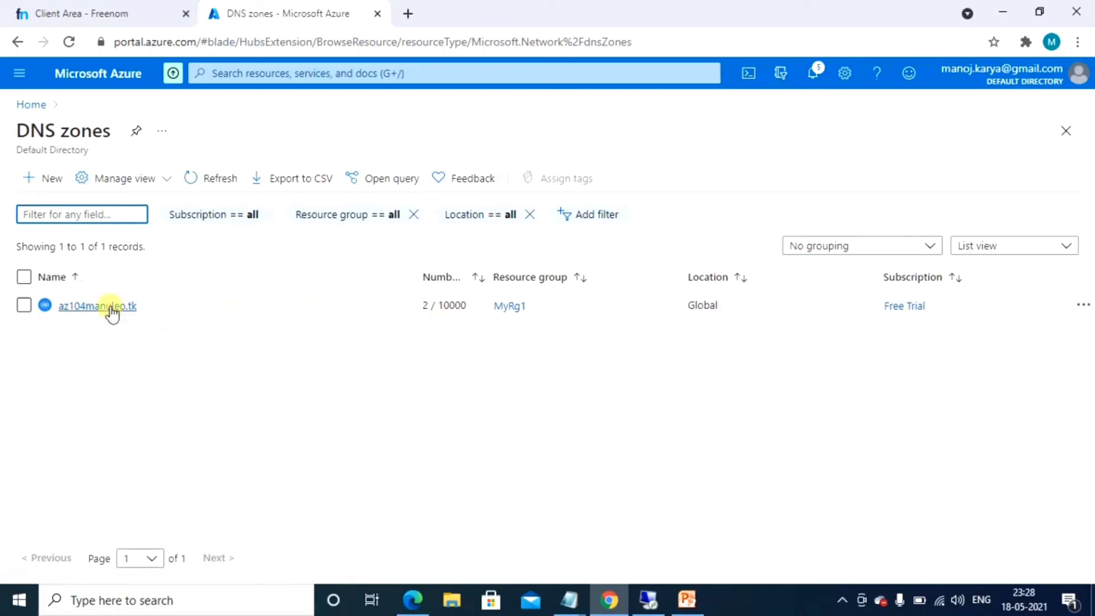
{"action": "left_click", "coordinate": [109, 307]}
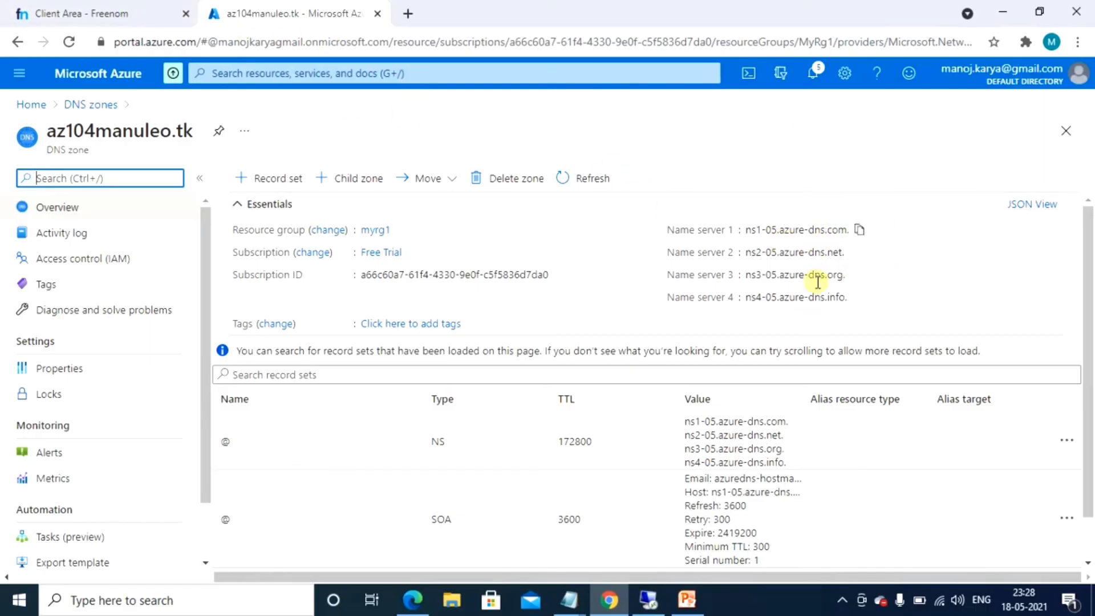
{"action": "left_click", "coordinate": [609, 610]}
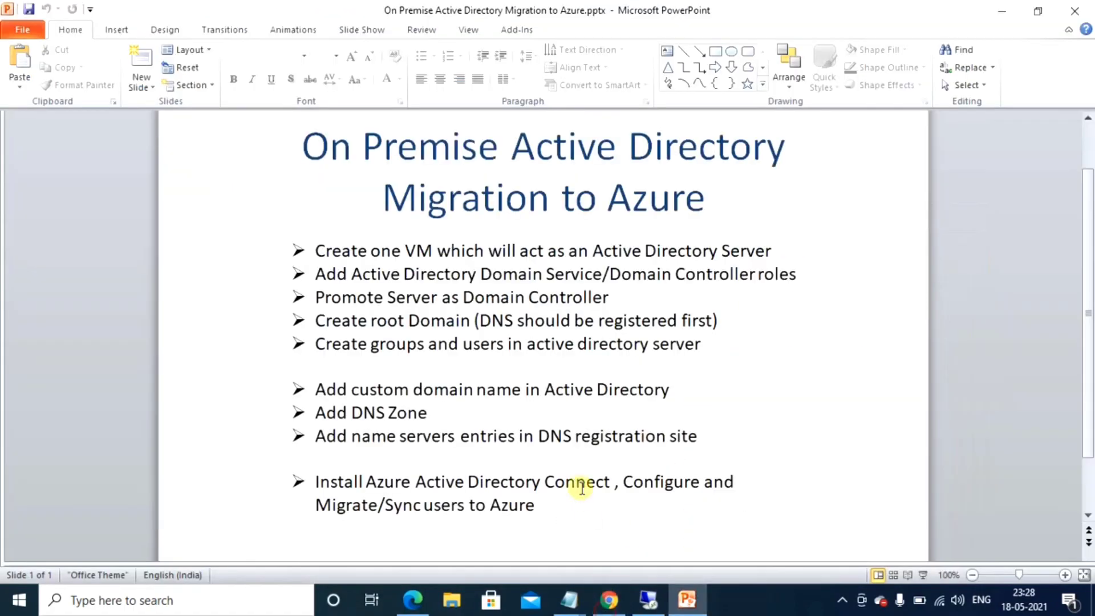
{"action": "left_click", "coordinate": [609, 610]}
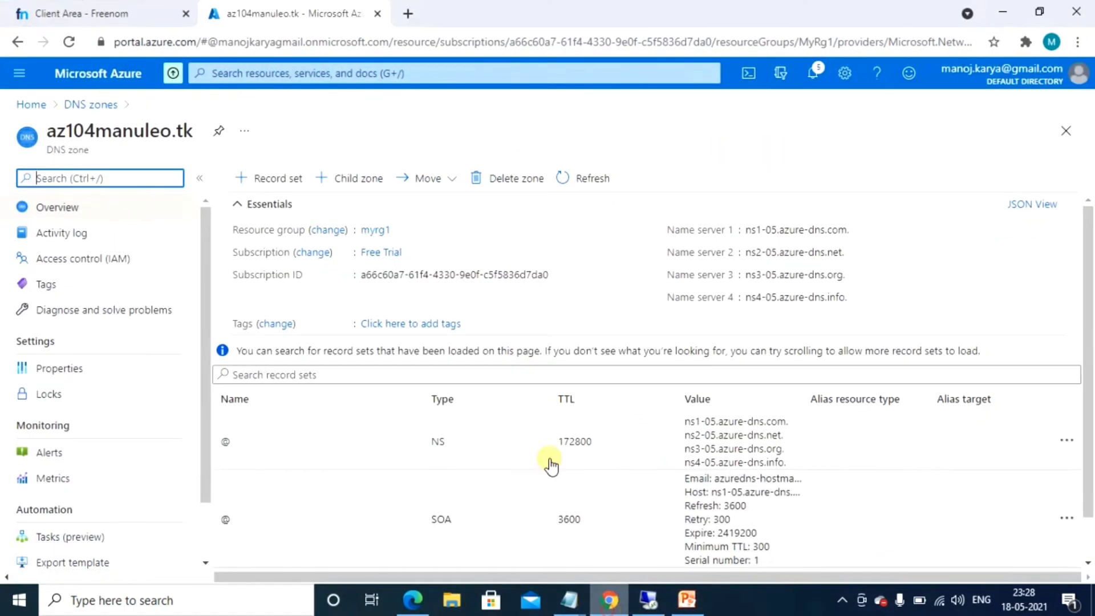
{"action": "left_click", "coordinate": [121, 15]}
- Sign in to Freenom with the saved account e-mail and confirm az104manuleo.tk uses the four Azure nameservers
{"action": "left_click", "coordinate": [443, 274]}
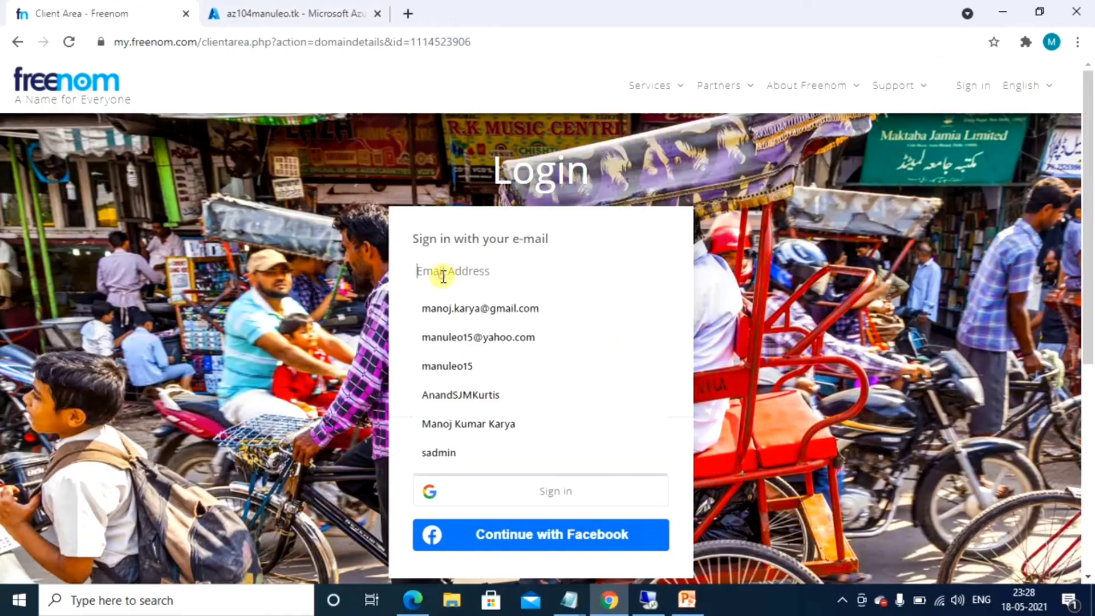
{"action": "left_click", "coordinate": [504, 335]}
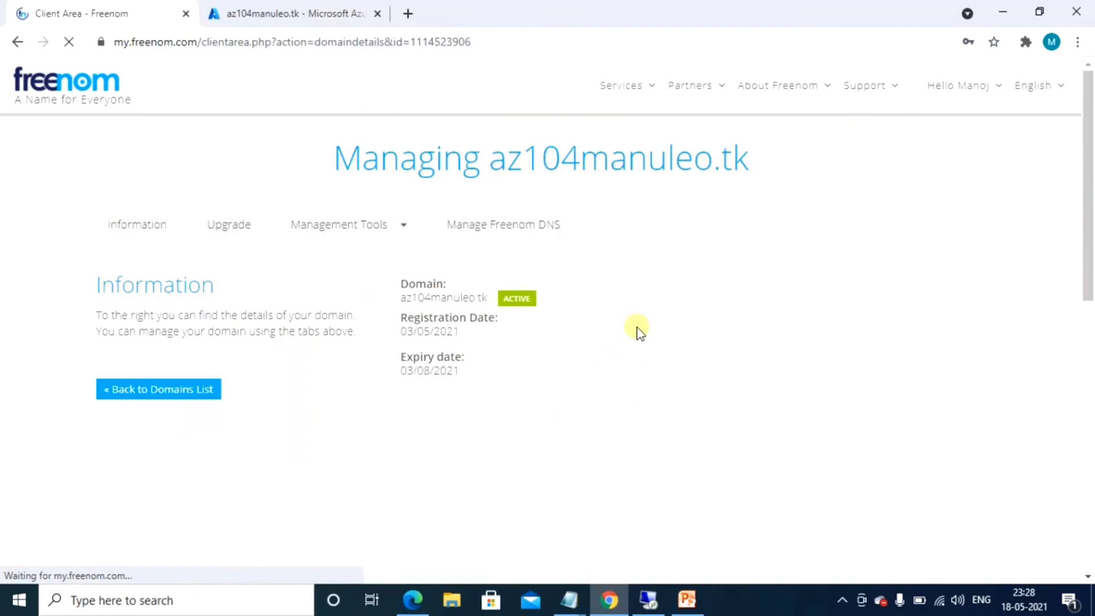
{"action": "left_click", "coordinate": [342, 221]}
{"action": "left_click", "coordinate": [328, 257]}
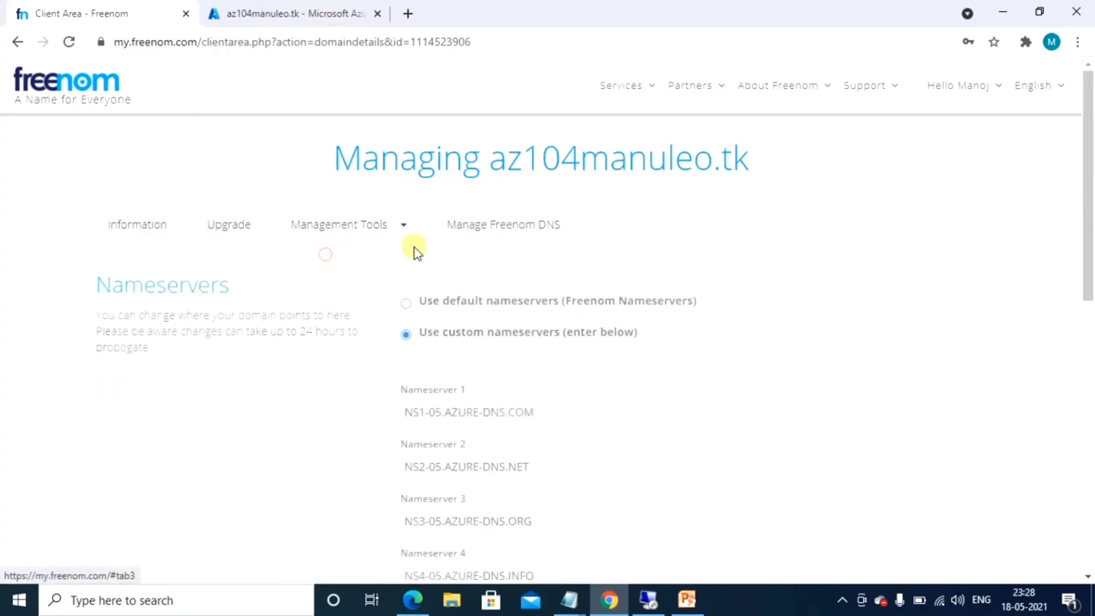
{"action": "left_click_drag", "start_coordinate": [1088, 190], "coordinate": [1088, 257]}
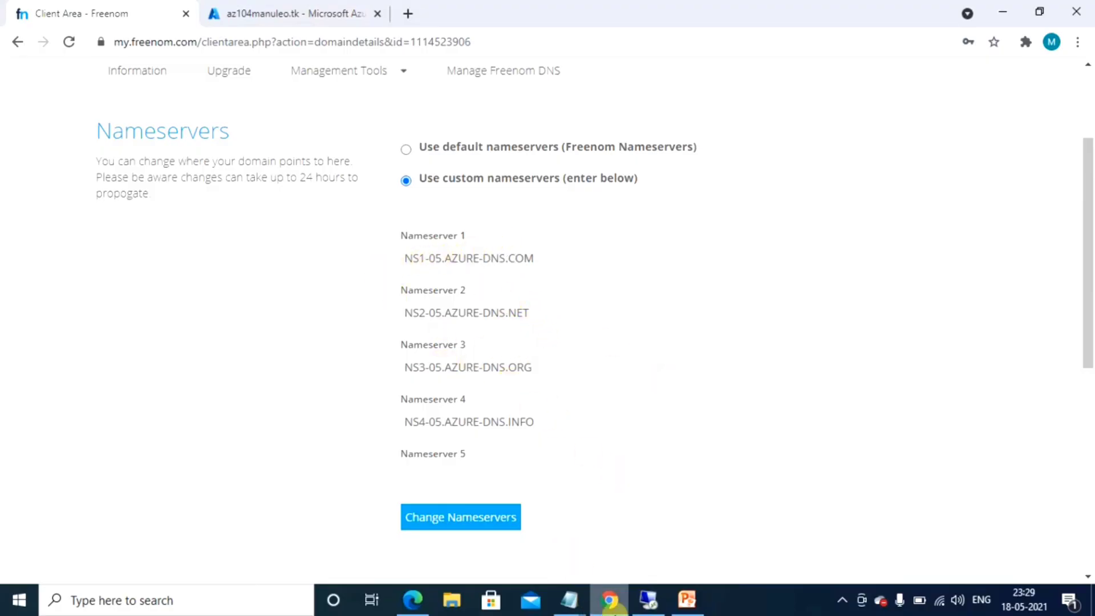
{"action": "left_click", "coordinate": [641, 605]}
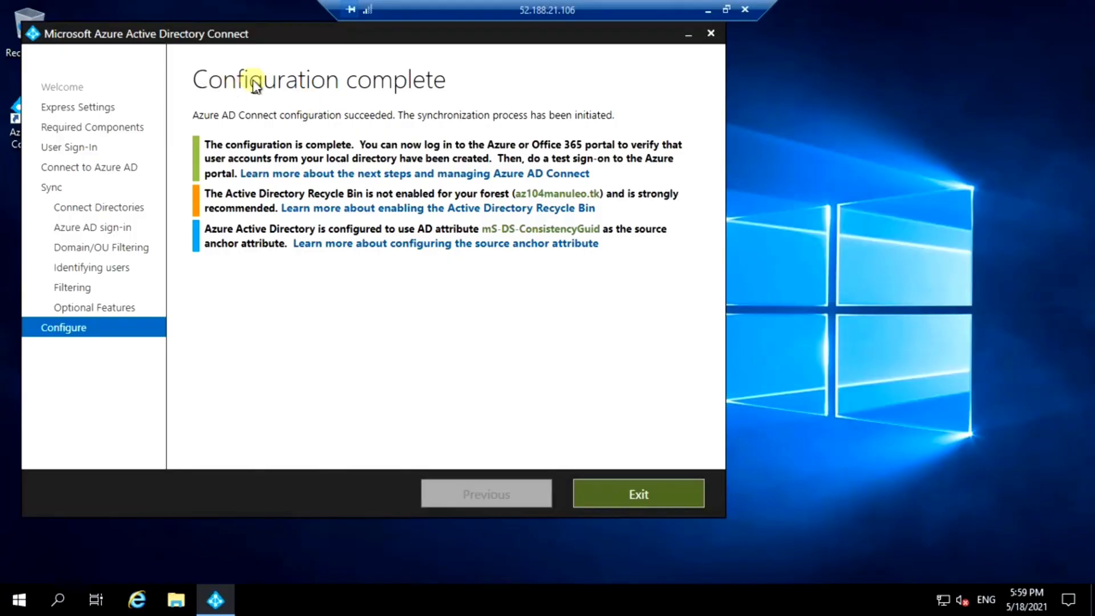
- Exit the finished Azure AD Connect wizard and minimize the Remote Desktop window
{"action": "left_click", "coordinate": [635, 495]}
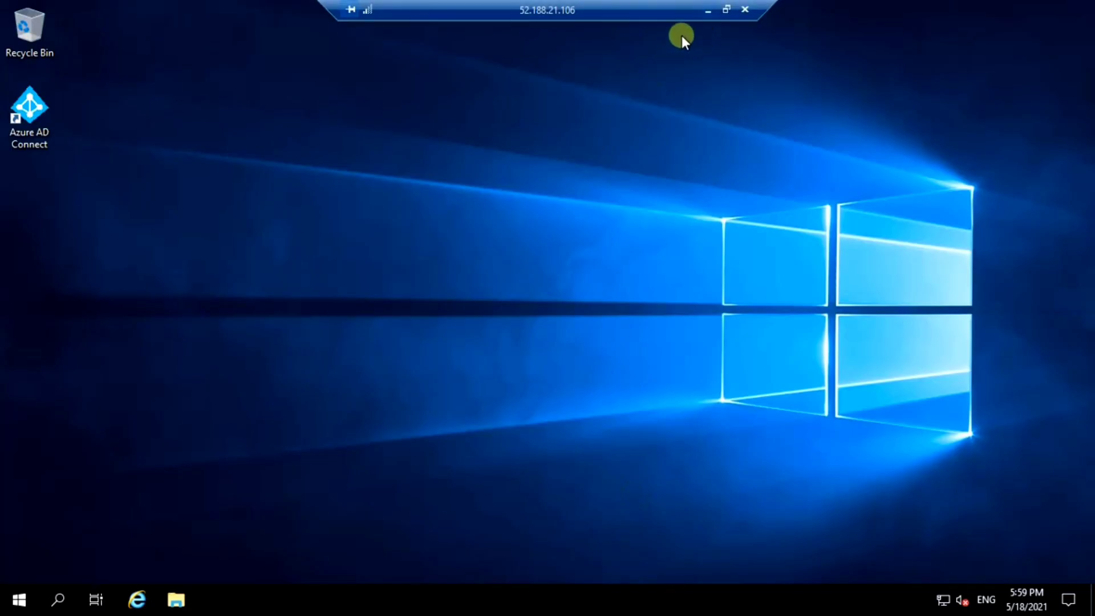
{"action": "left_click", "coordinate": [707, 11]}
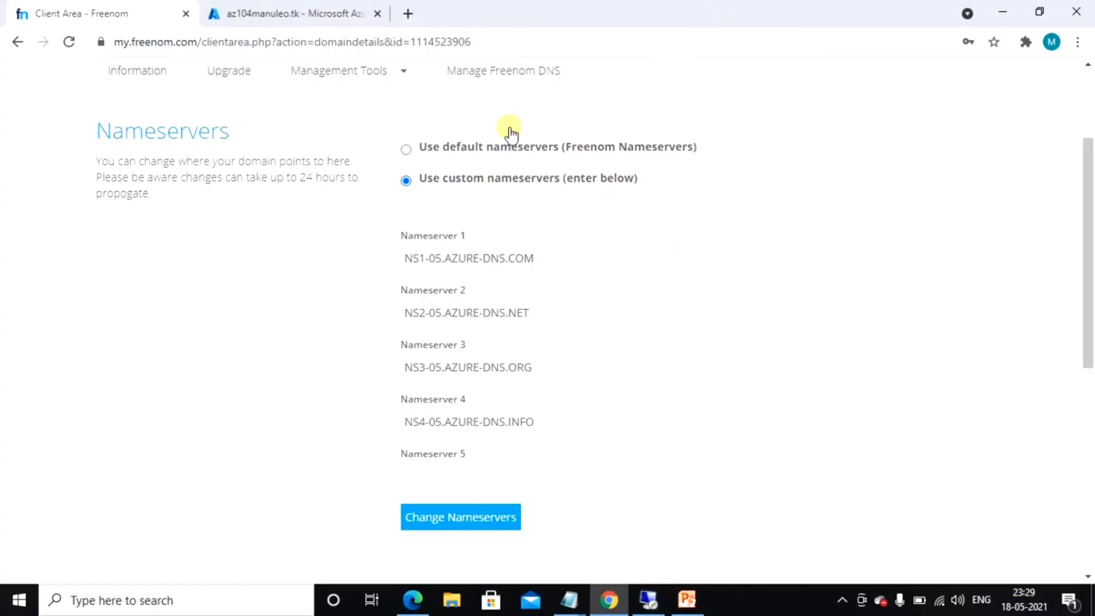
- Go to Azure Active Directory's Users list from the portal home page
{"action": "left_click", "coordinate": [281, 21]}
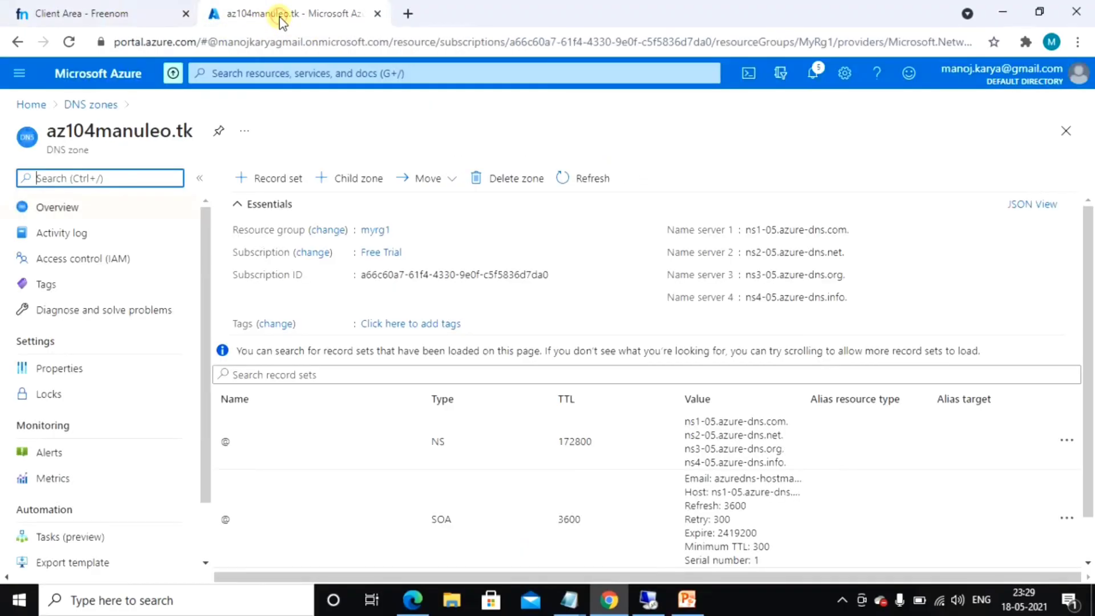
{"action": "left_click", "coordinate": [30, 104]}
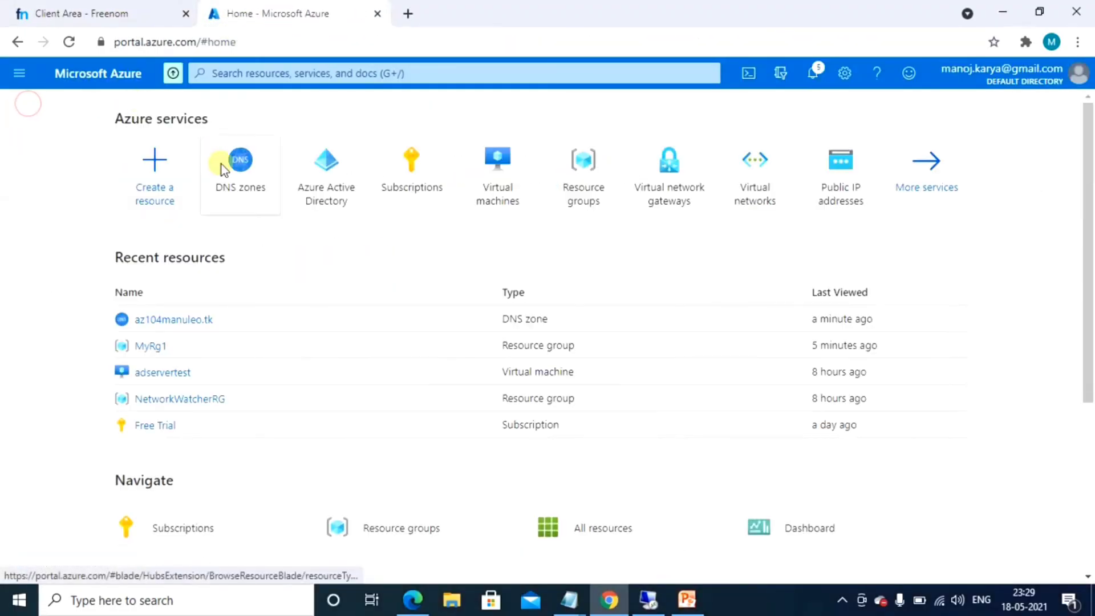
{"action": "left_click", "coordinate": [326, 173]}
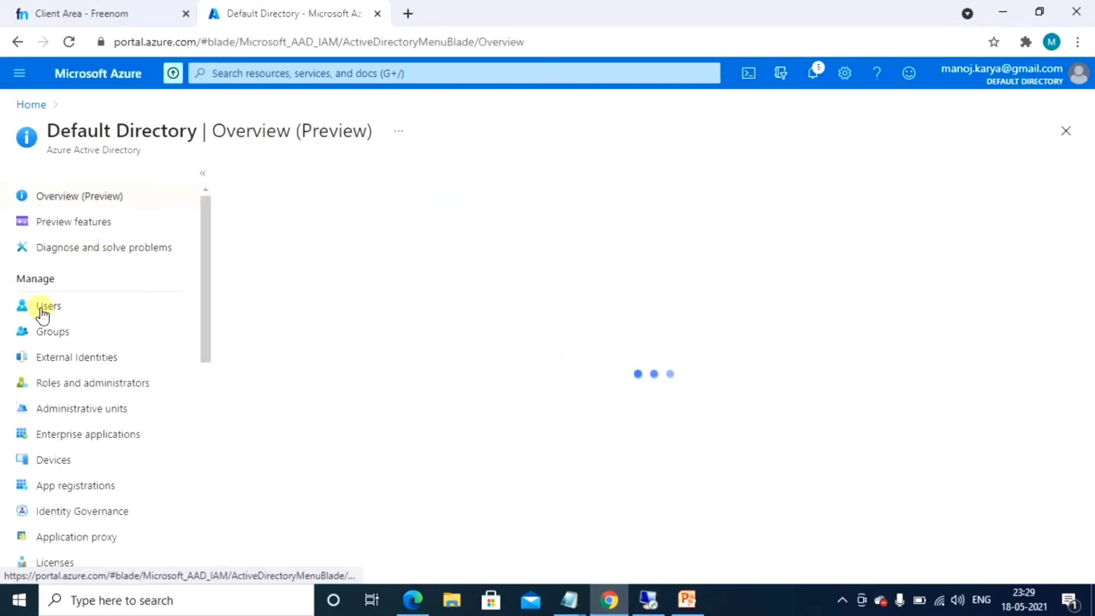
{"action": "left_click", "coordinate": [42, 308]}
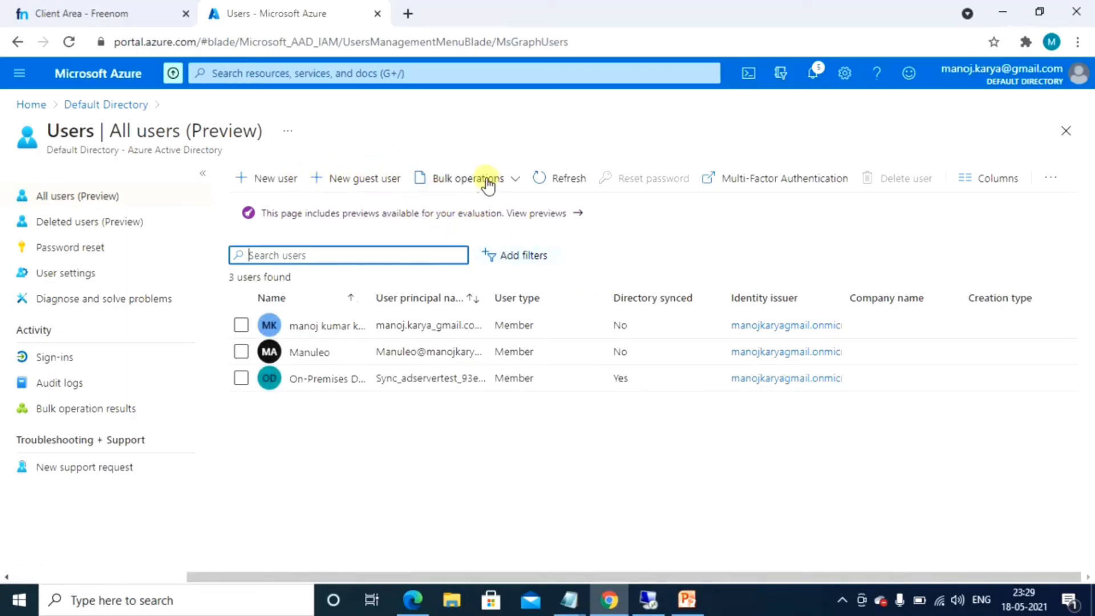
- Refresh All users until the two directory-synced az104manuleo.tk accounts appear, totalling 5 users
{"action": "left_click", "coordinate": [557, 183]}
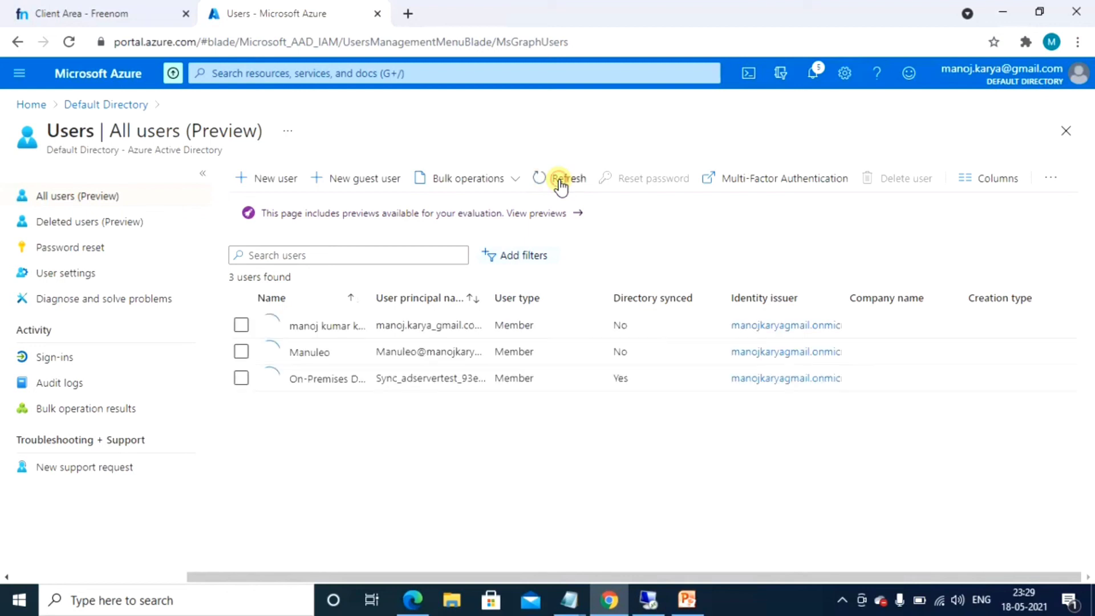
{"action": "left_click", "coordinate": [567, 178]}
{"action": "left_click", "coordinate": [555, 184]}
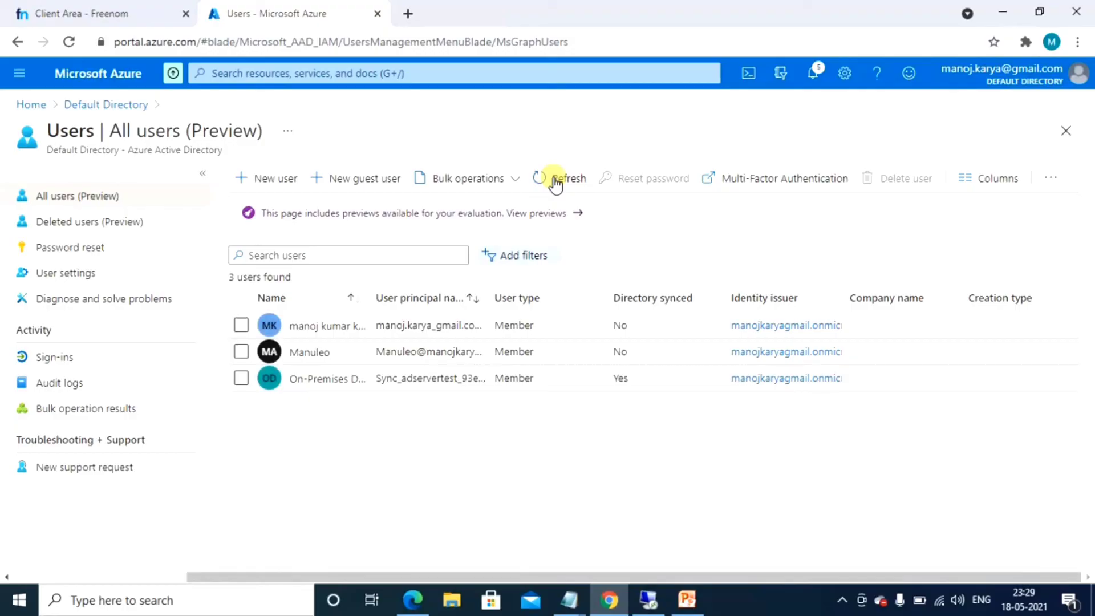
{"action": "left_click", "coordinate": [555, 184]}
{"action": "left_click", "coordinate": [554, 183]}
{"action": "left_click", "coordinate": [555, 182]}
{"action": "left_click", "coordinate": [554, 178]}
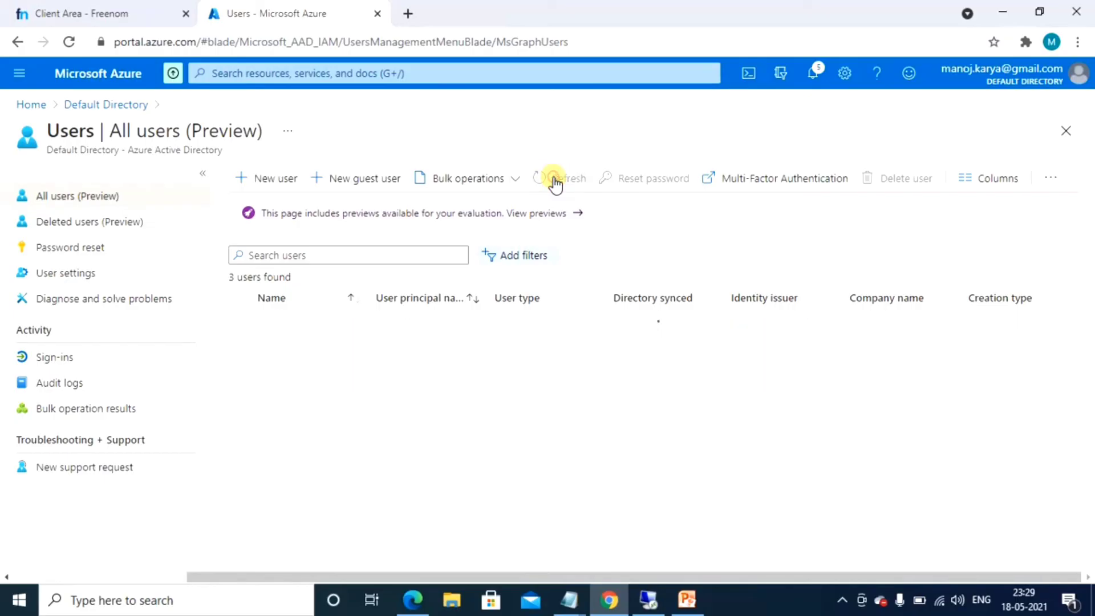
{"action": "left_click", "coordinate": [649, 600]}
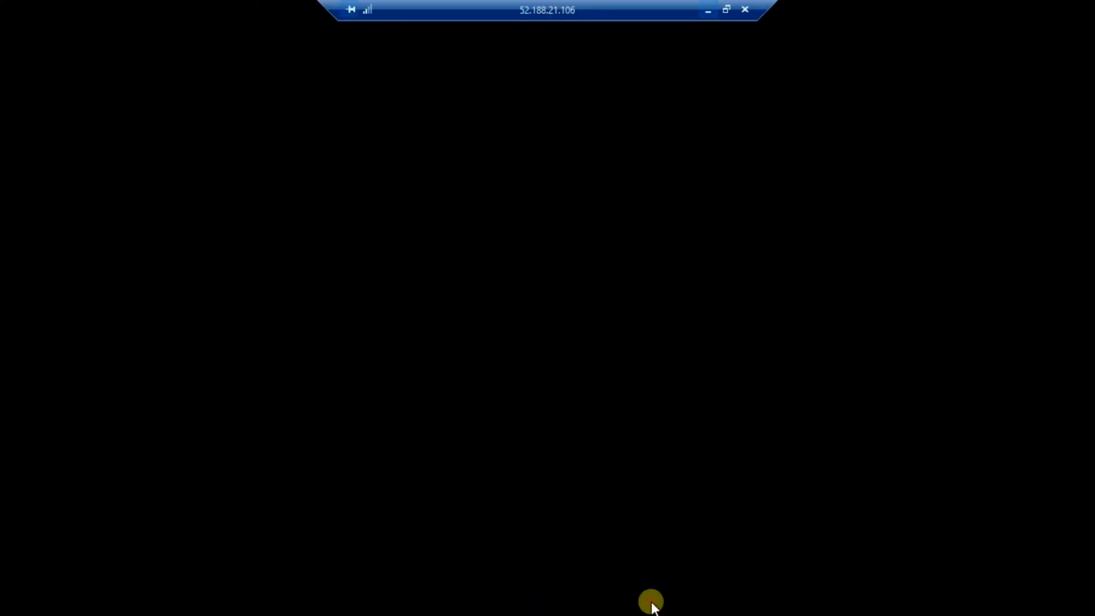
{"action": "left_click", "coordinate": [703, 10]}
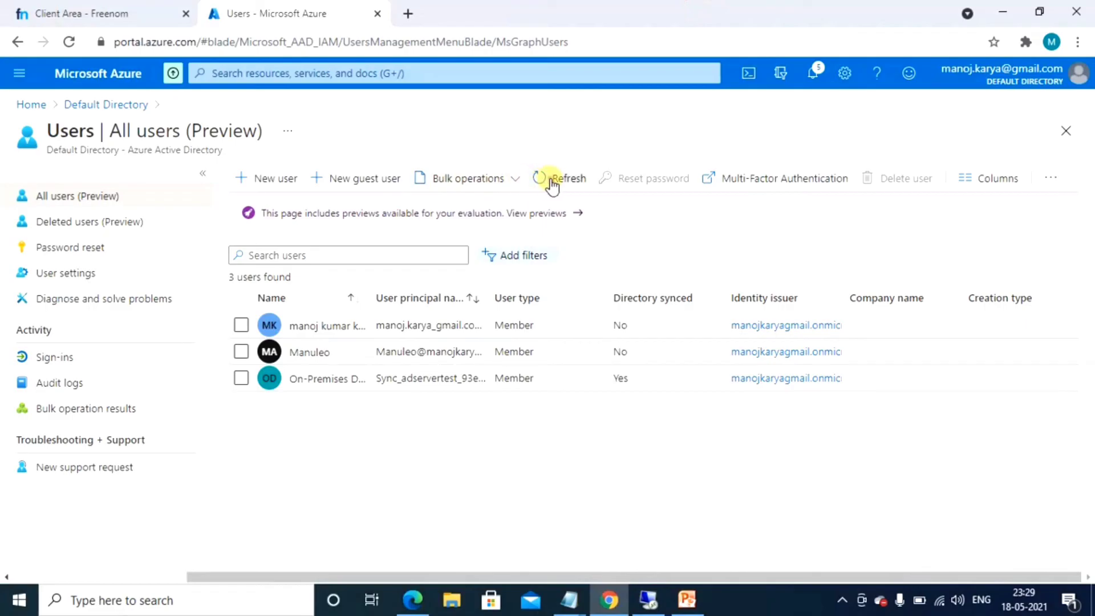
{"action": "left_click", "coordinate": [551, 181]}
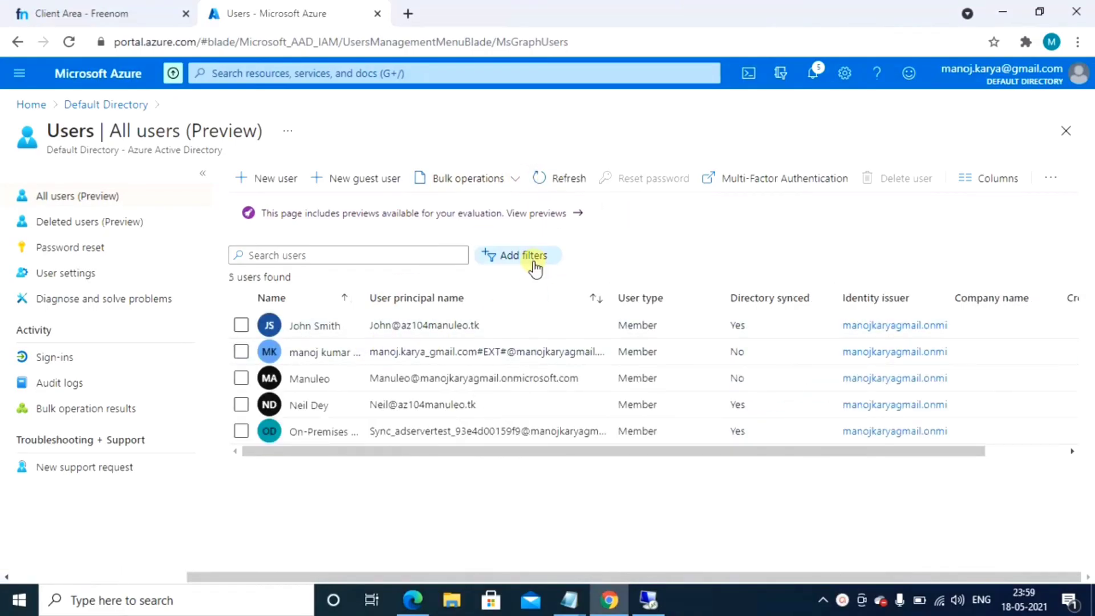